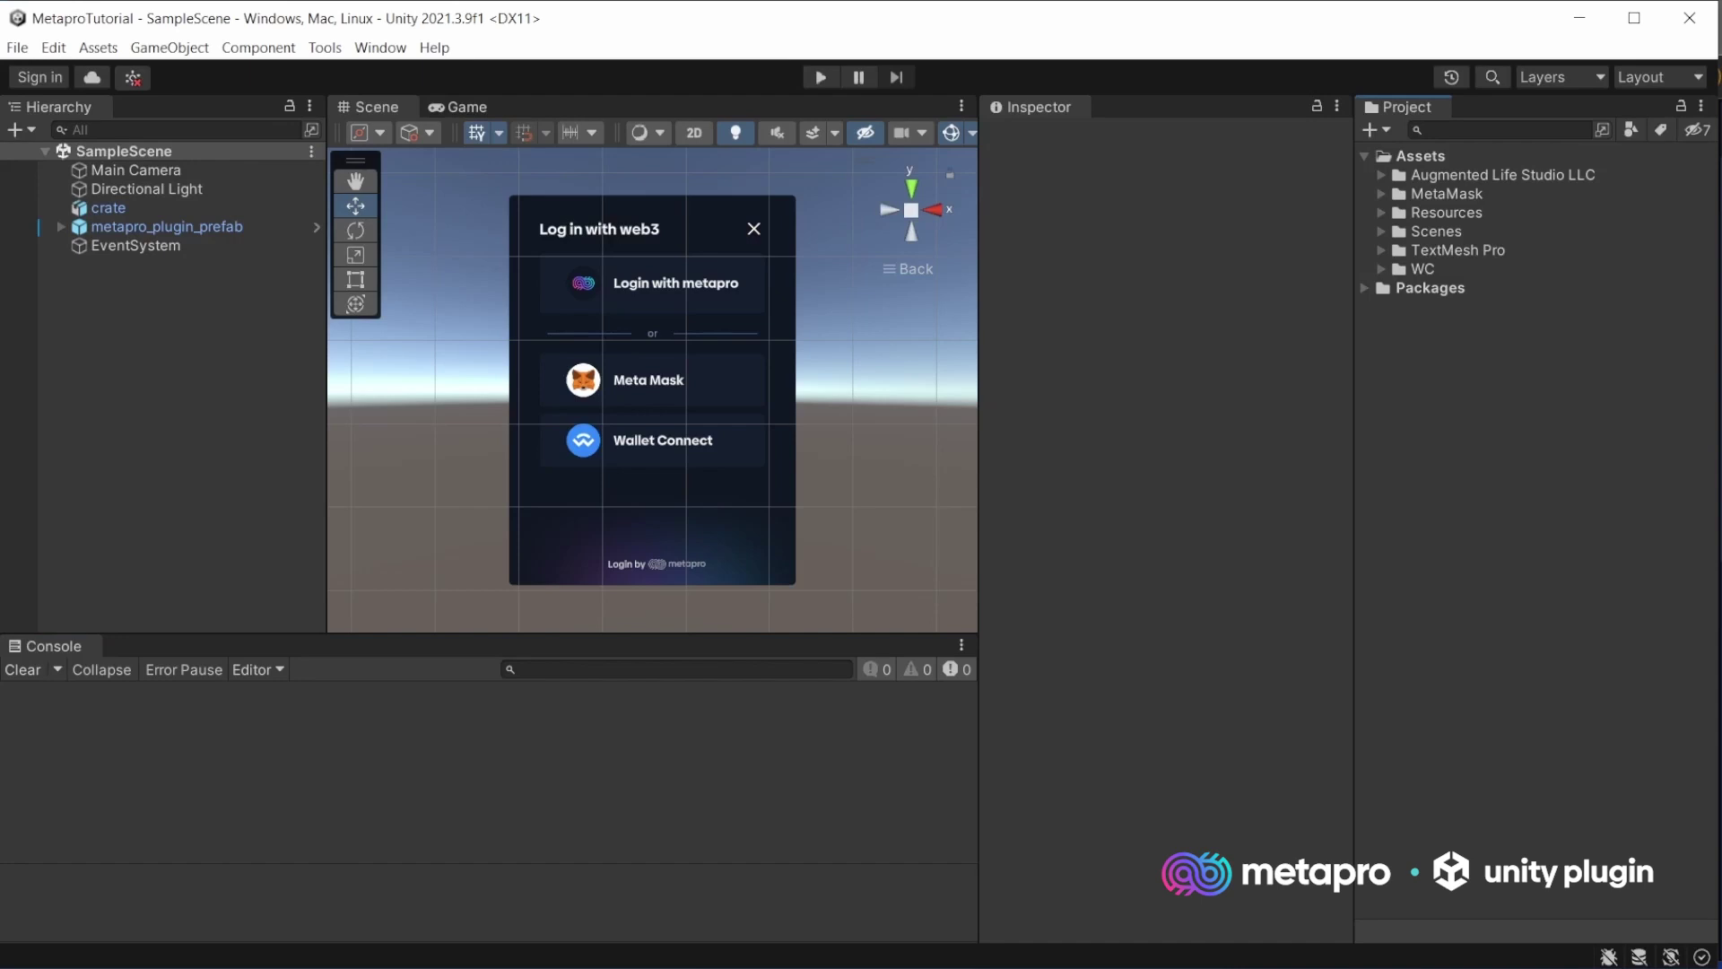
Import the custom package metapro_AFP_safeTrasnferFrom.unitypackage with all of its contents.
click(97, 47)
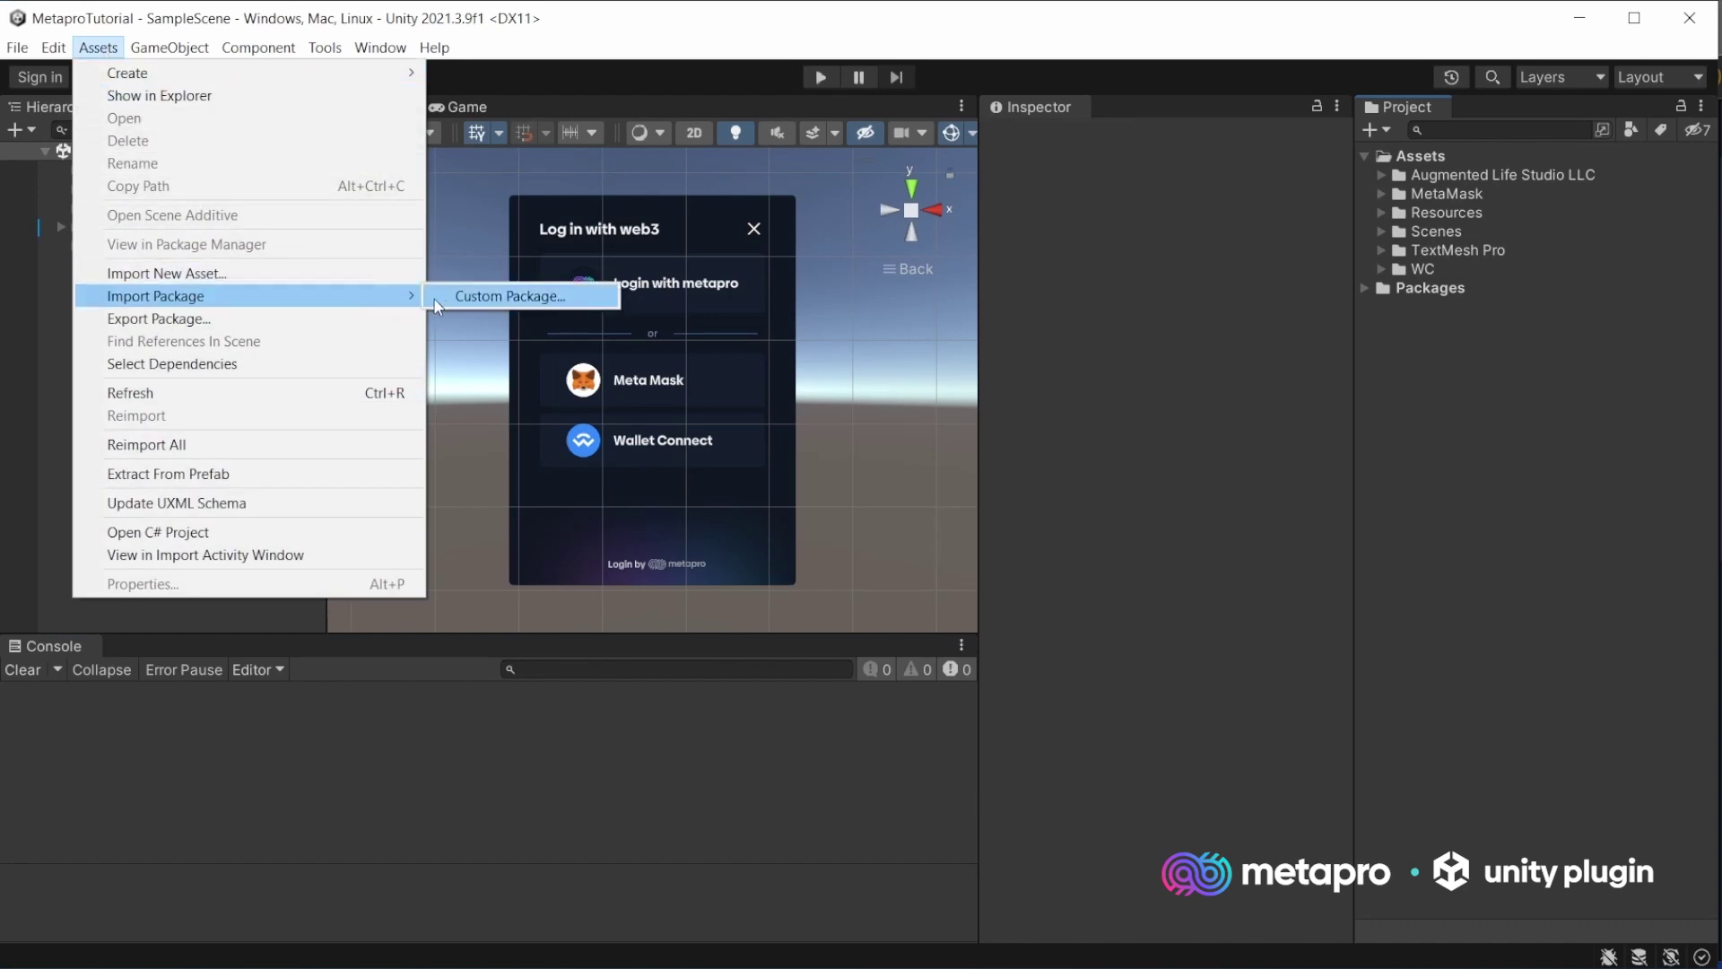
click(444, 298)
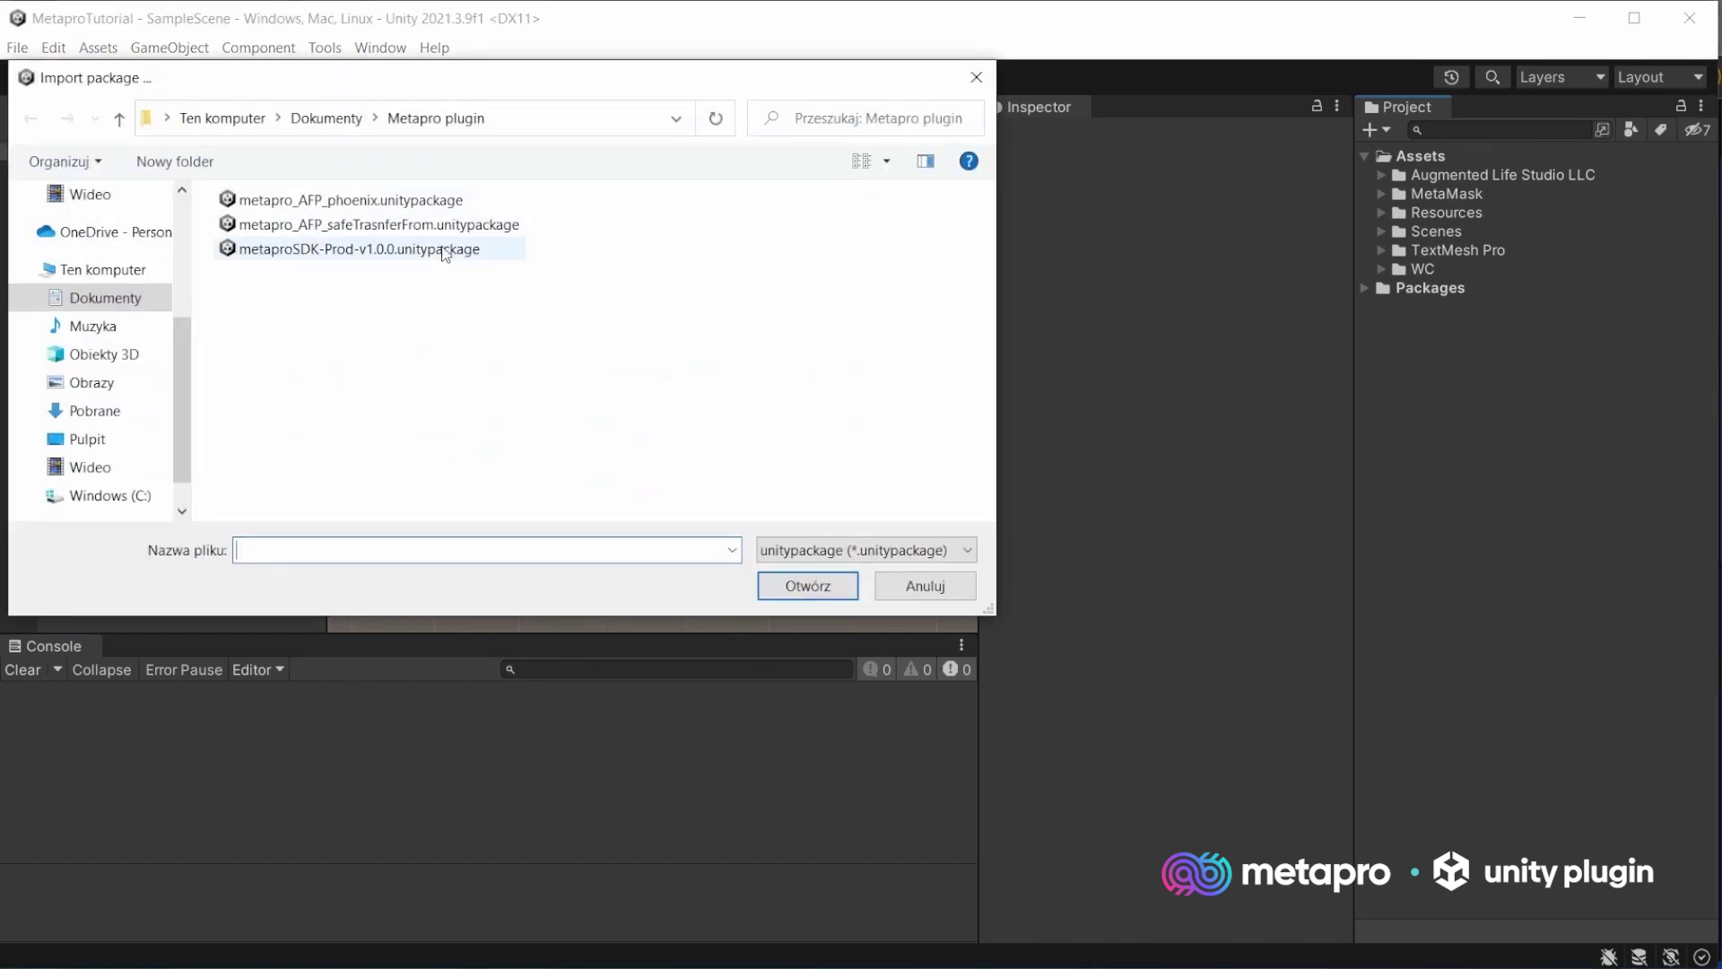
click(450, 230)
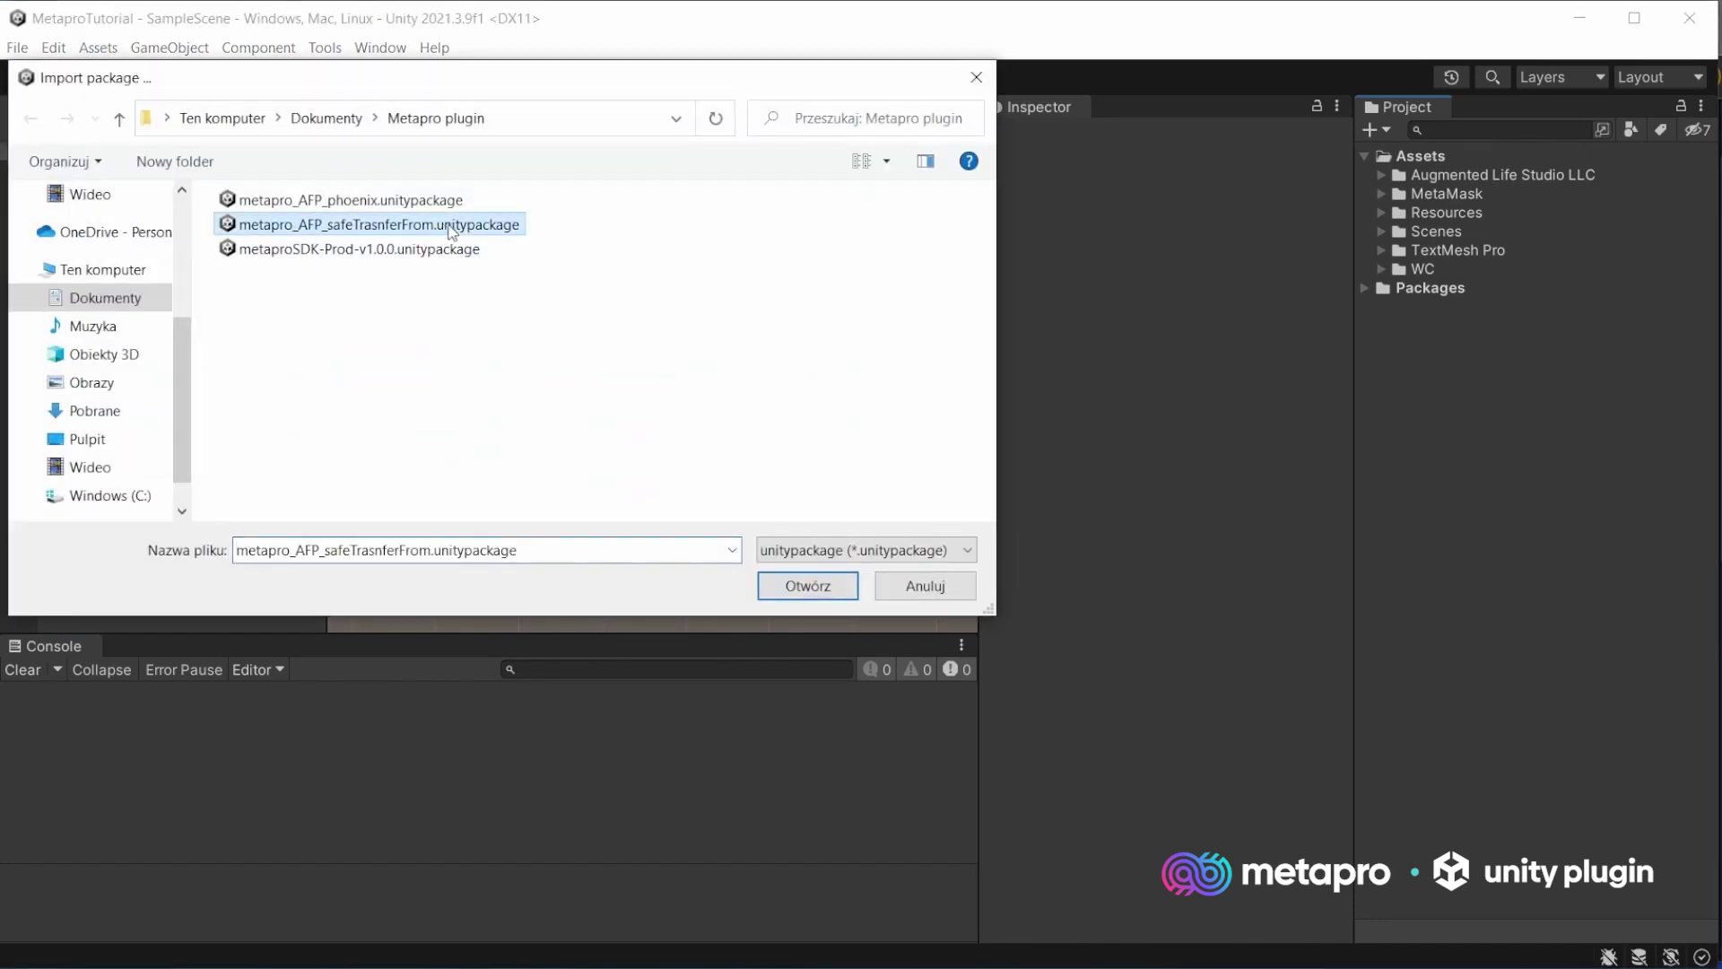
click(788, 594)
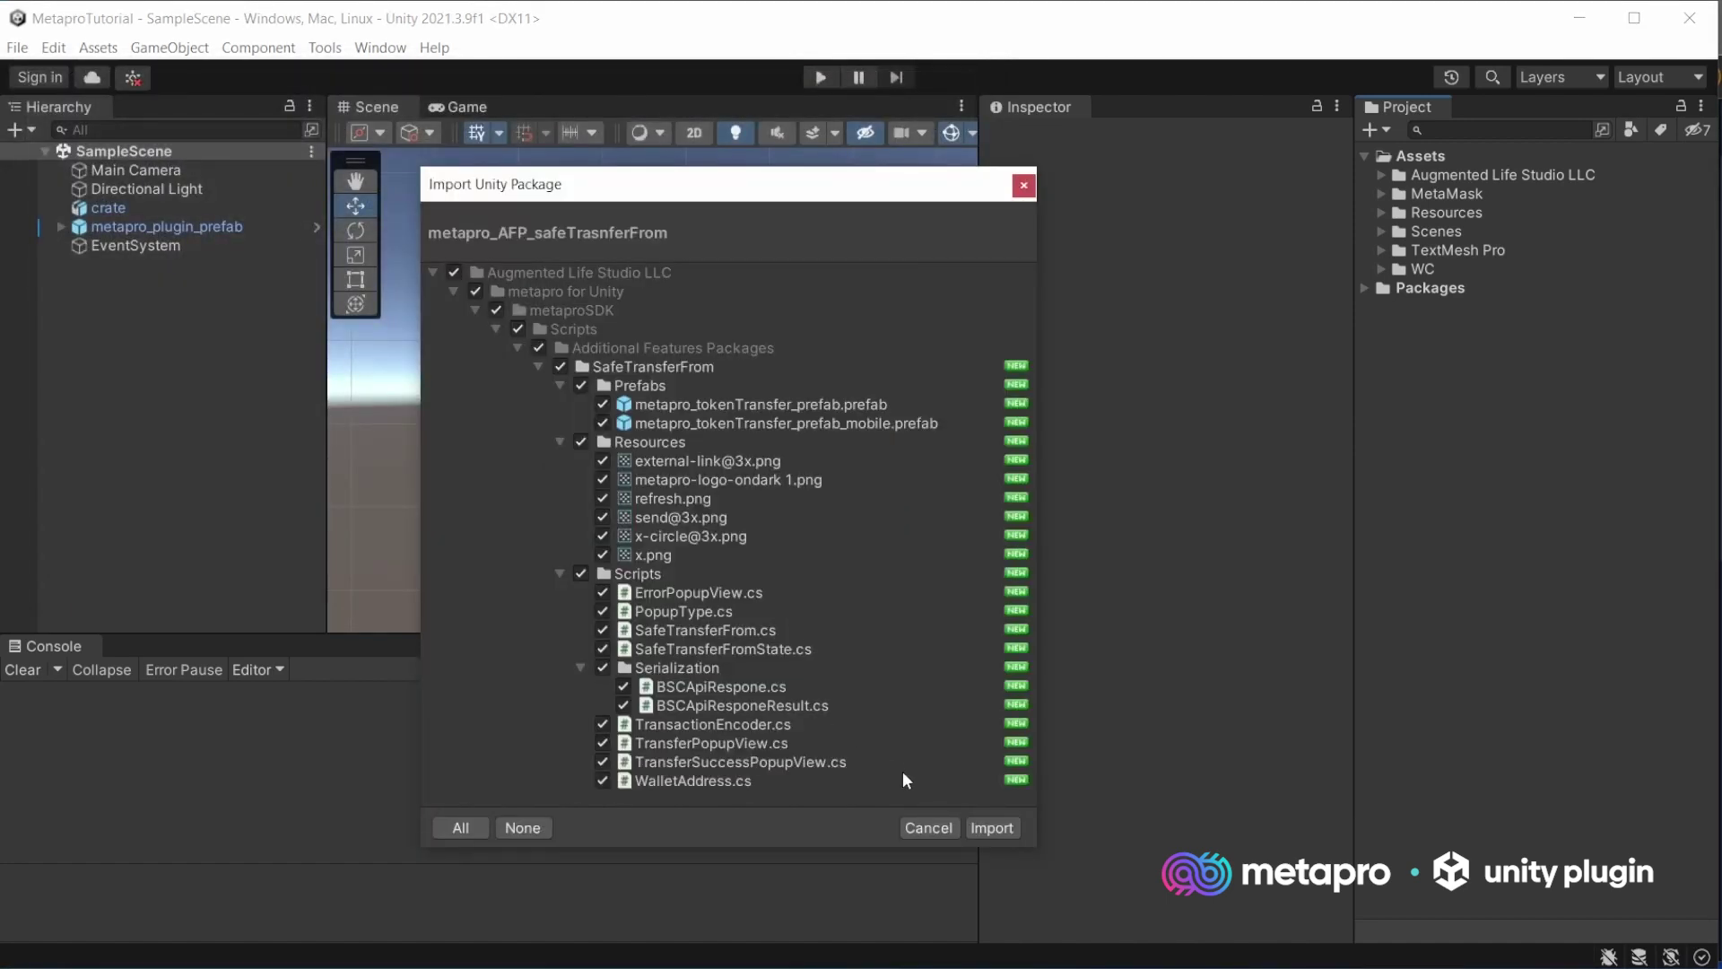
click(976, 828)
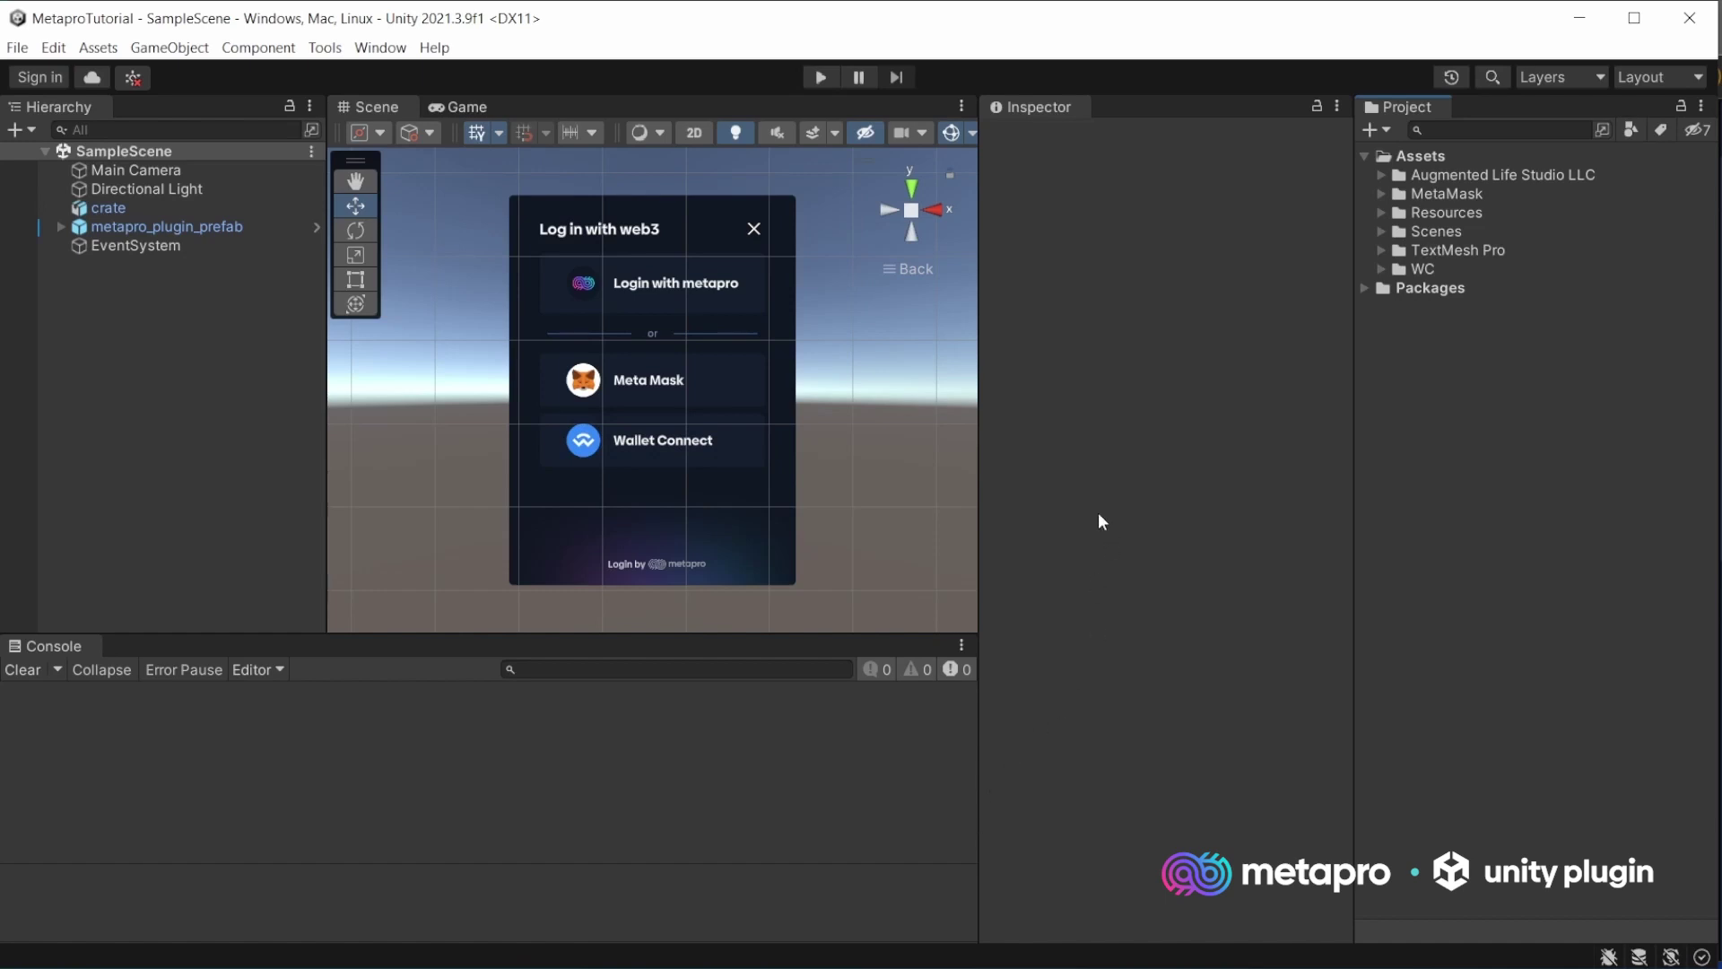
Expand the SafeTransferFrom folder and drag the token transfer prefab into the scene.
click(1381, 175)
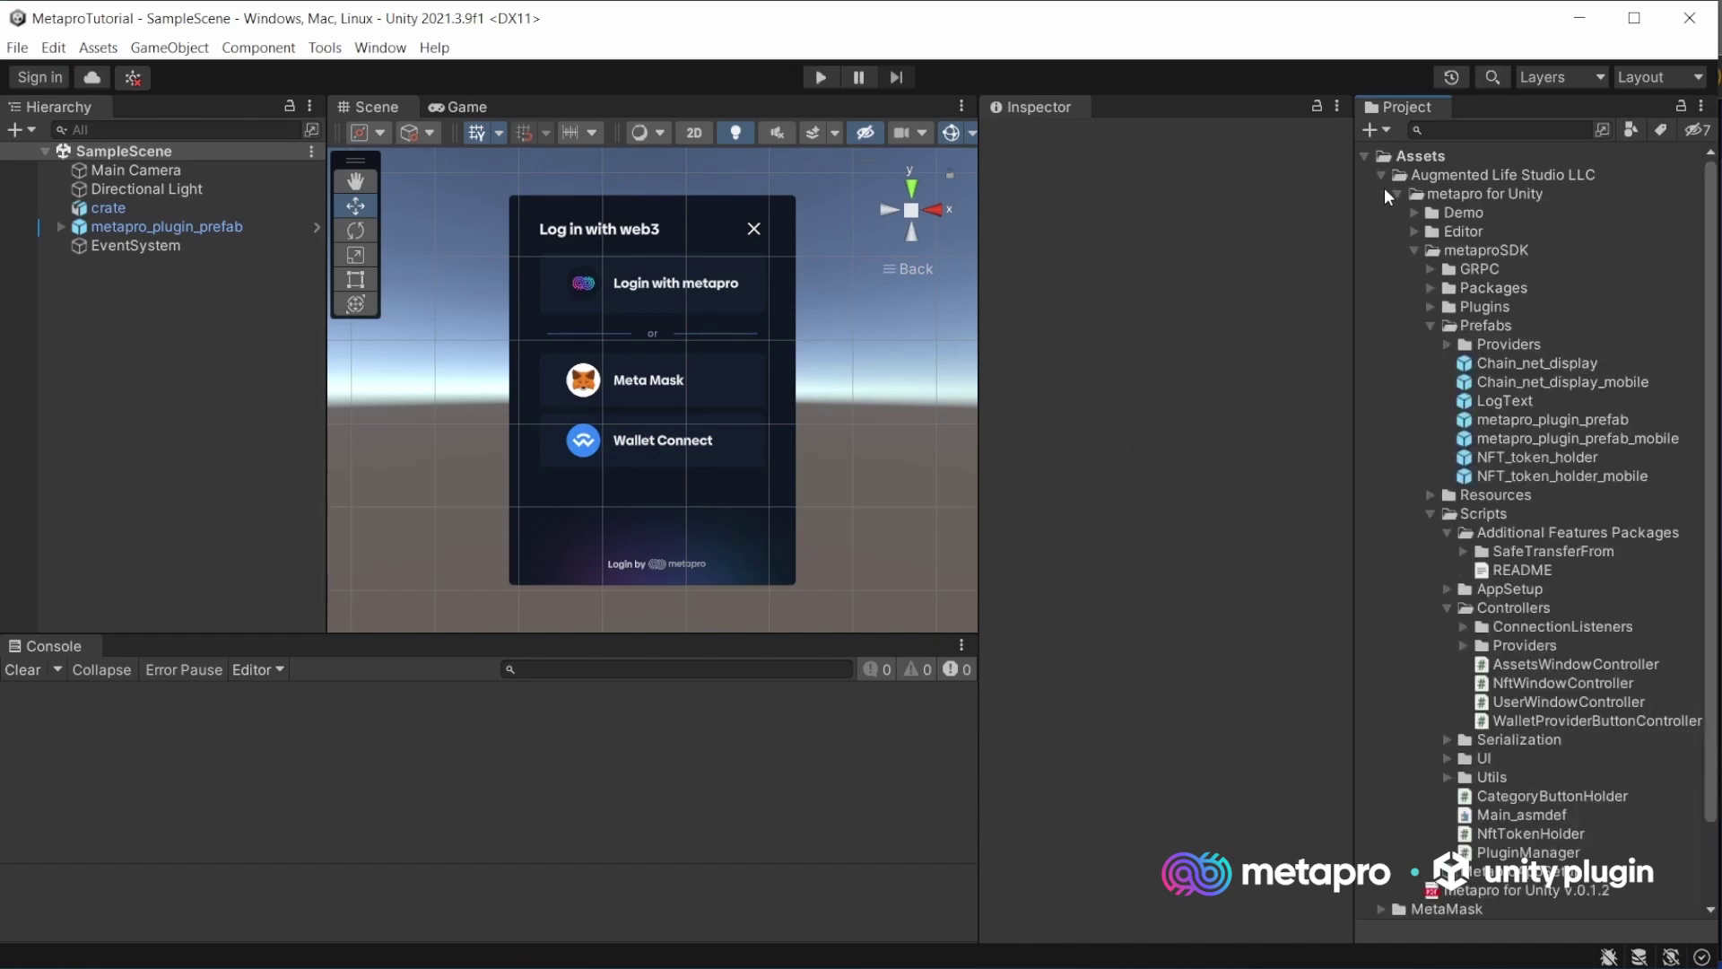
click(1464, 552)
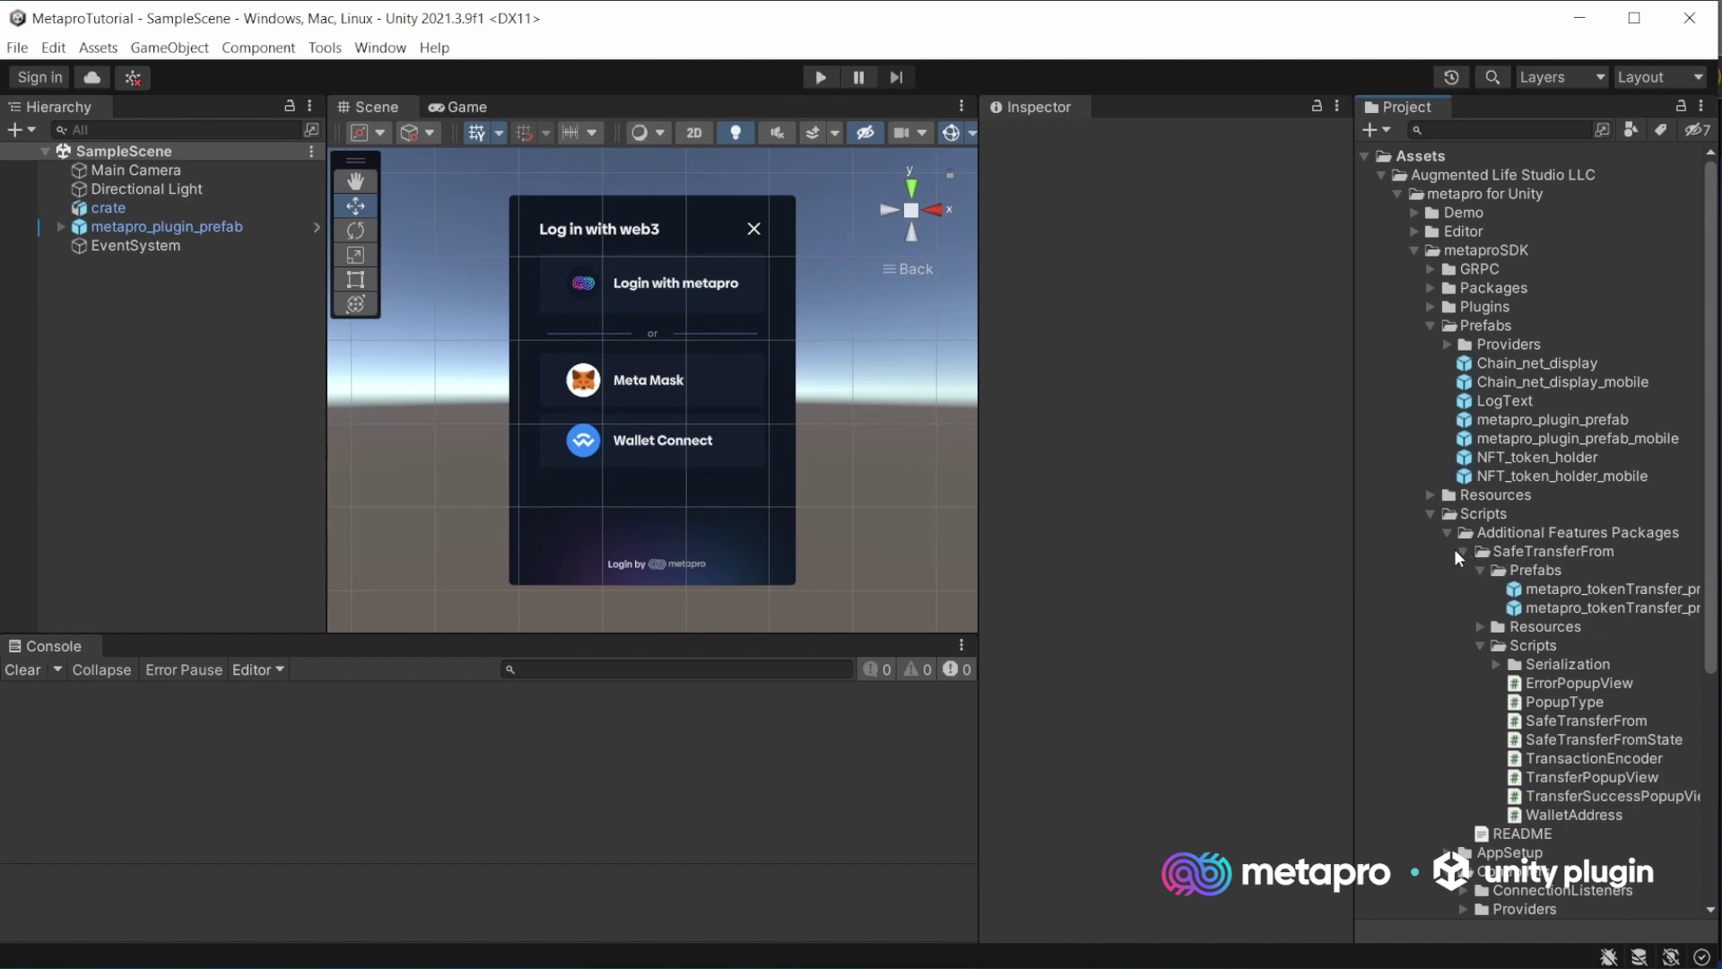
drag(1544, 590, 190, 444)
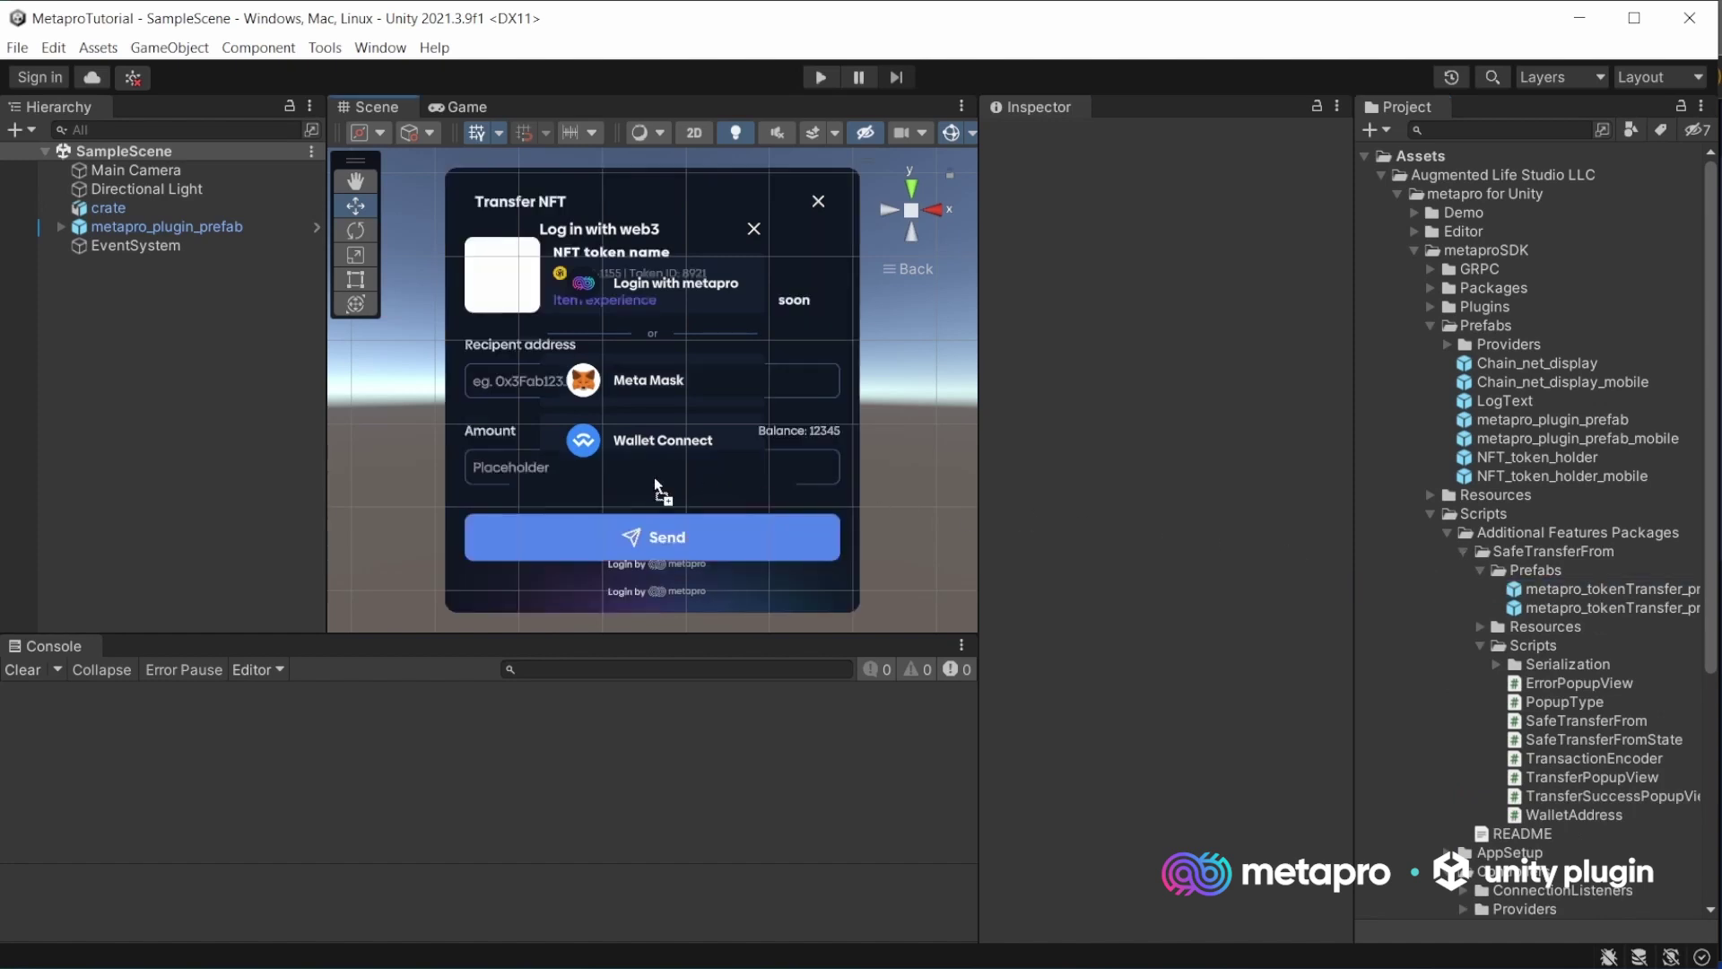
Deactivate metapro_plugin_prefab and delete the token transfer prefab from the scene.
click(167, 227)
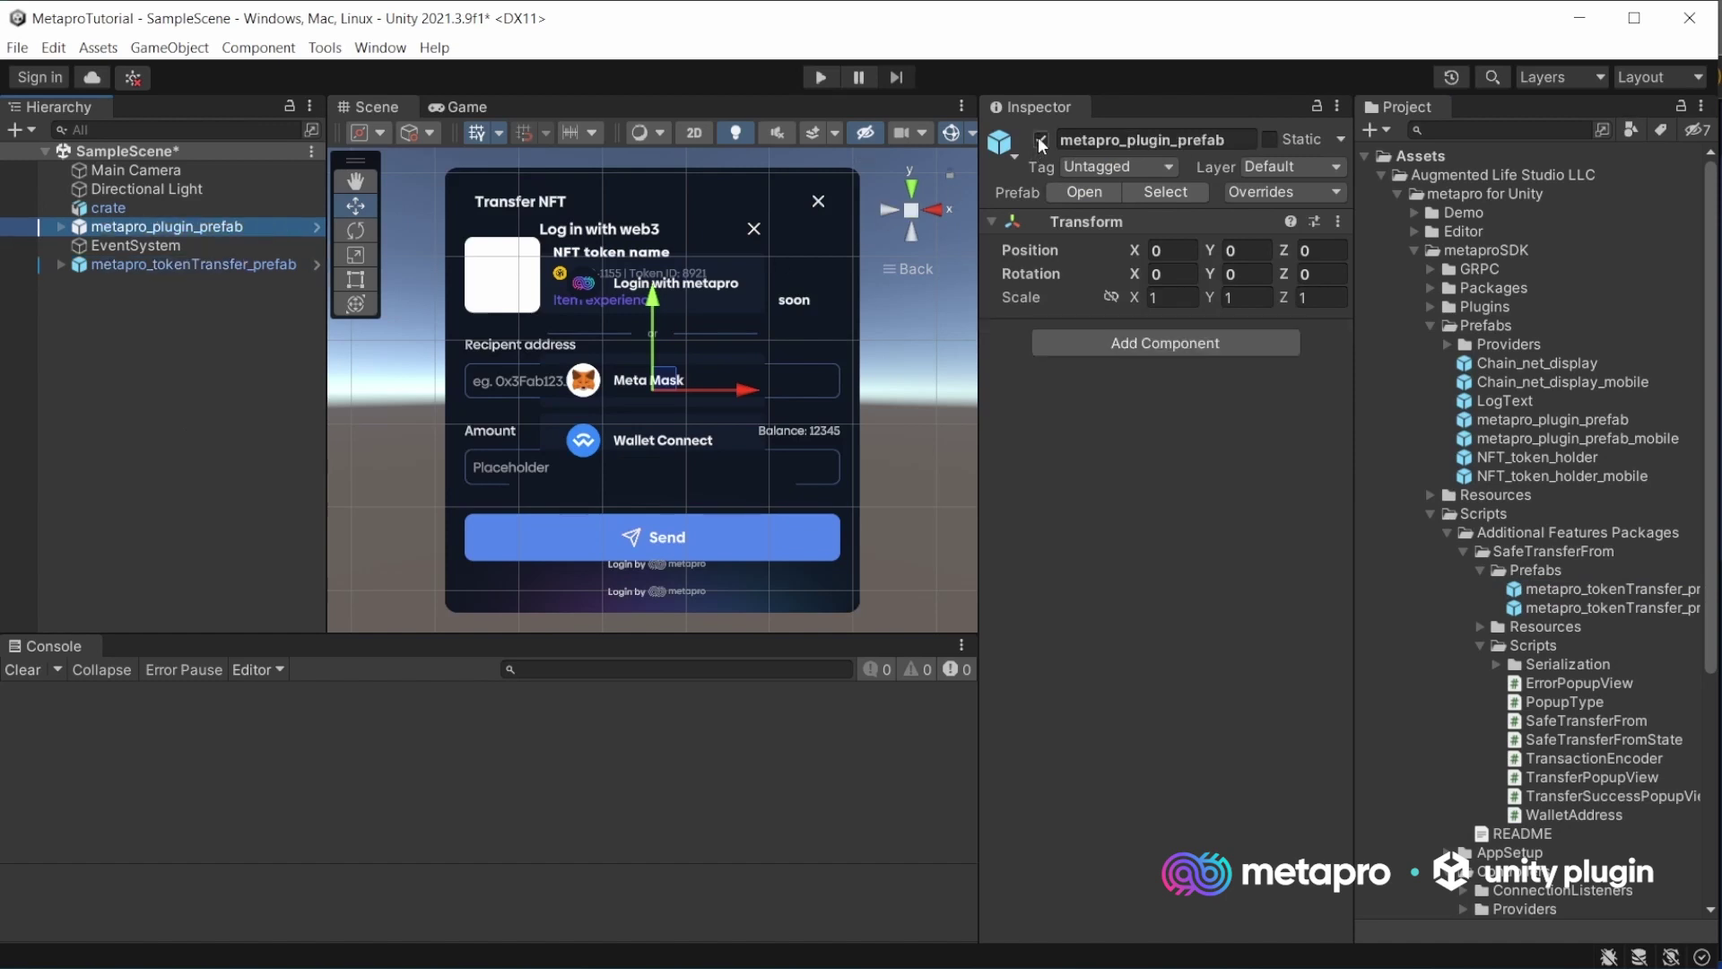
click(1040, 139)
scroll(489, 397, up, 2)
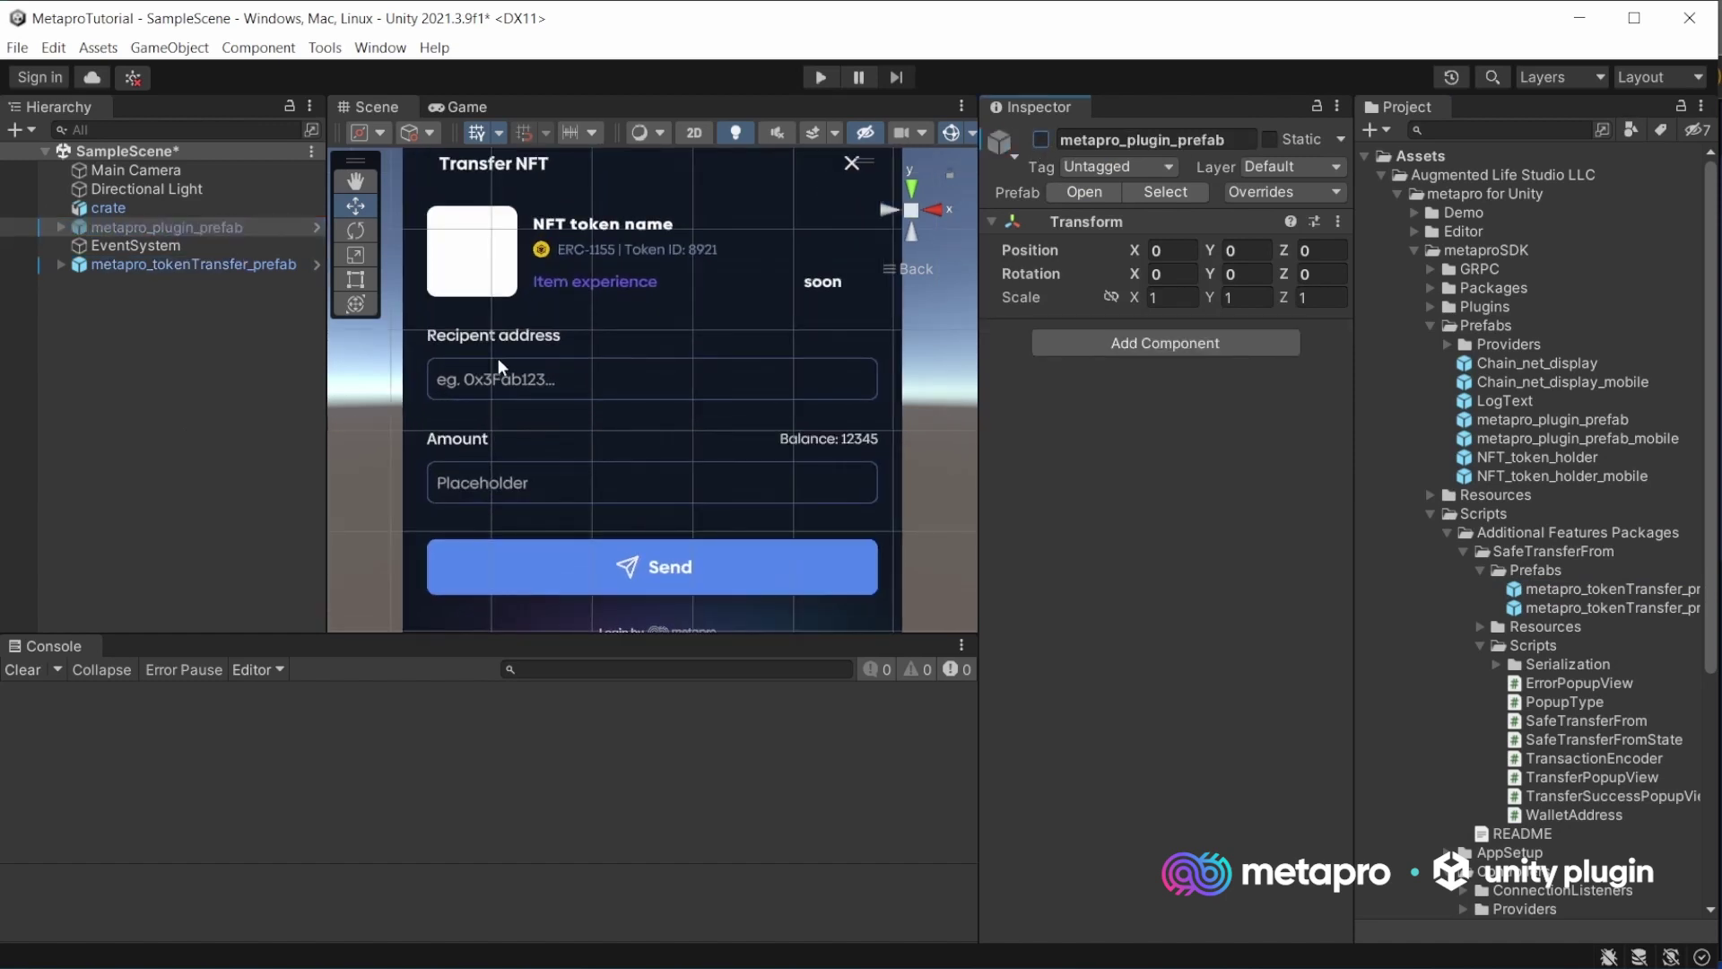
scroll(497, 358, down, 1)
scroll(498, 358, down, 1)
scroll(497, 358, down, 1)
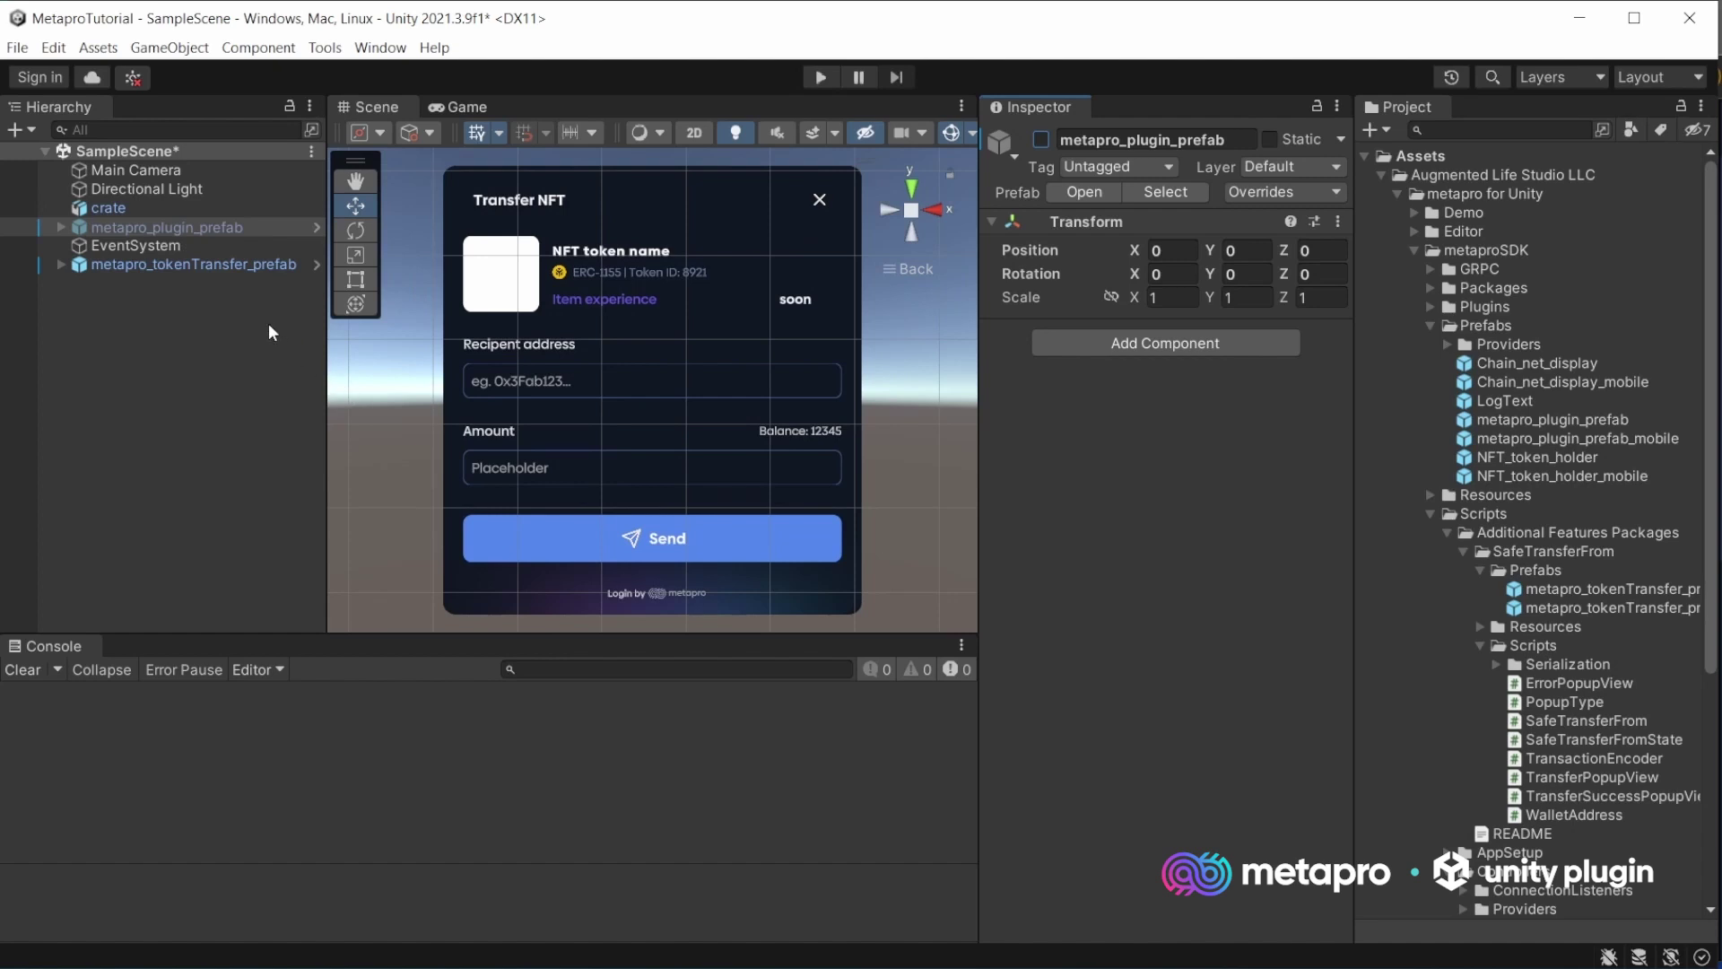
click(221, 266)
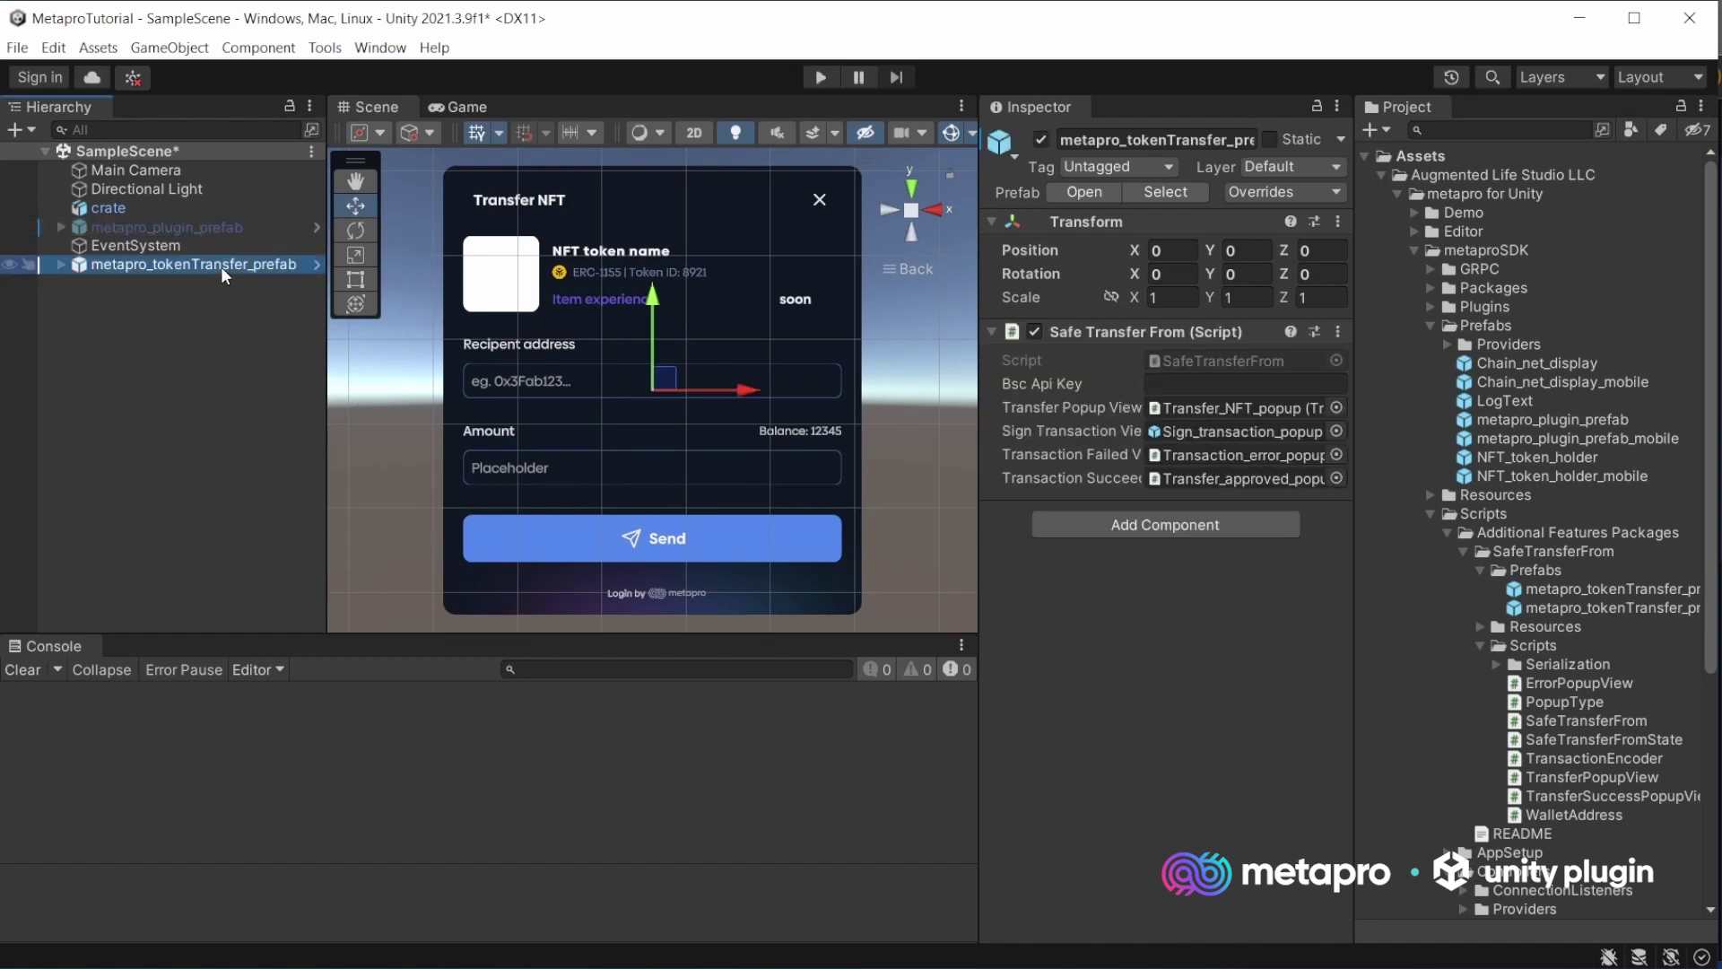
key(Delete)
Declare a [SerializeField] private SafeTransferFrom field, importing the SafeTransferFrom namespace.
click(232, 226)
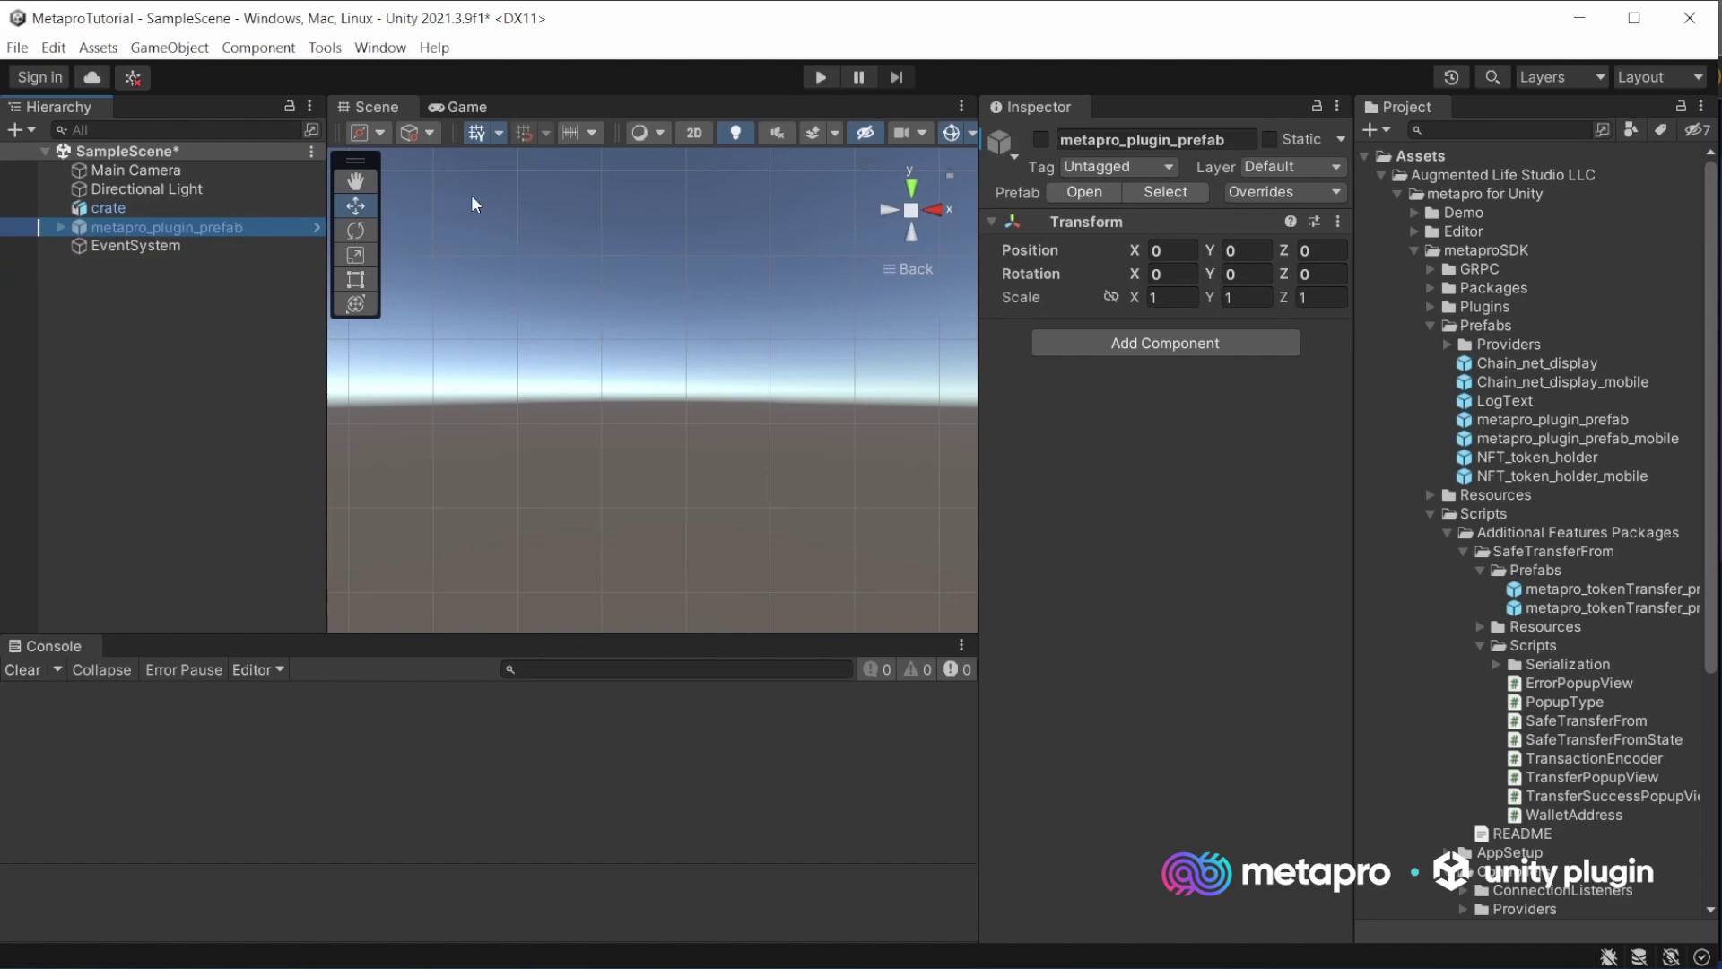
text(Ser)
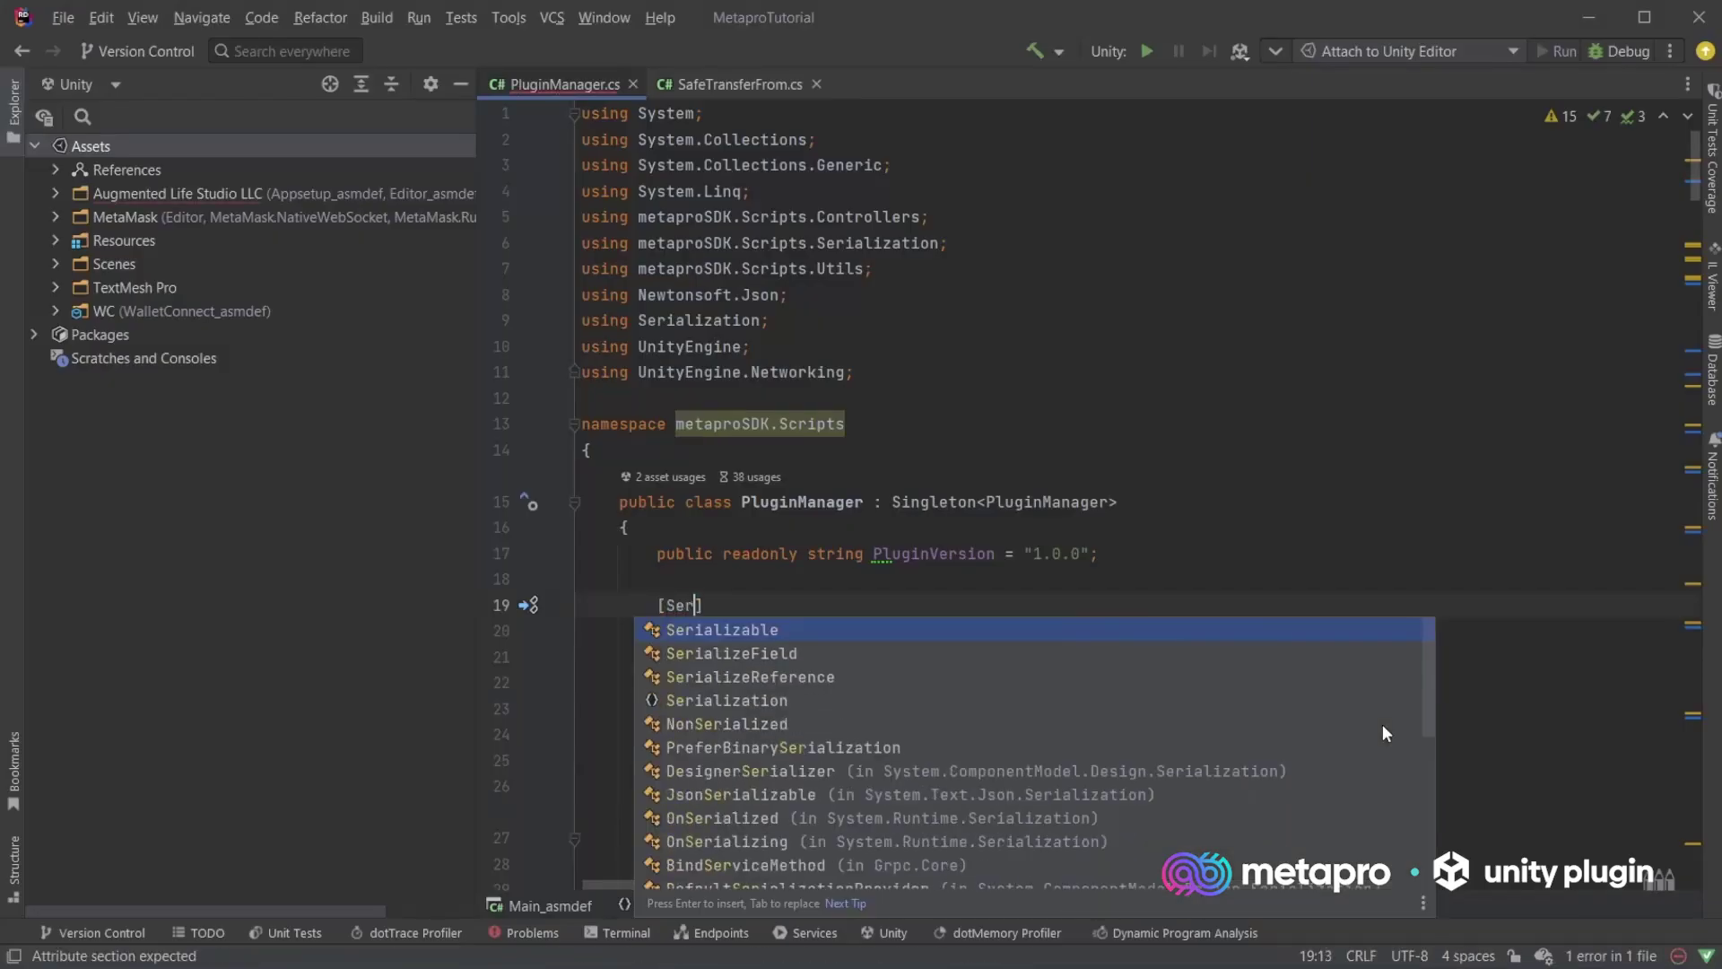
key(Return)
key(End)
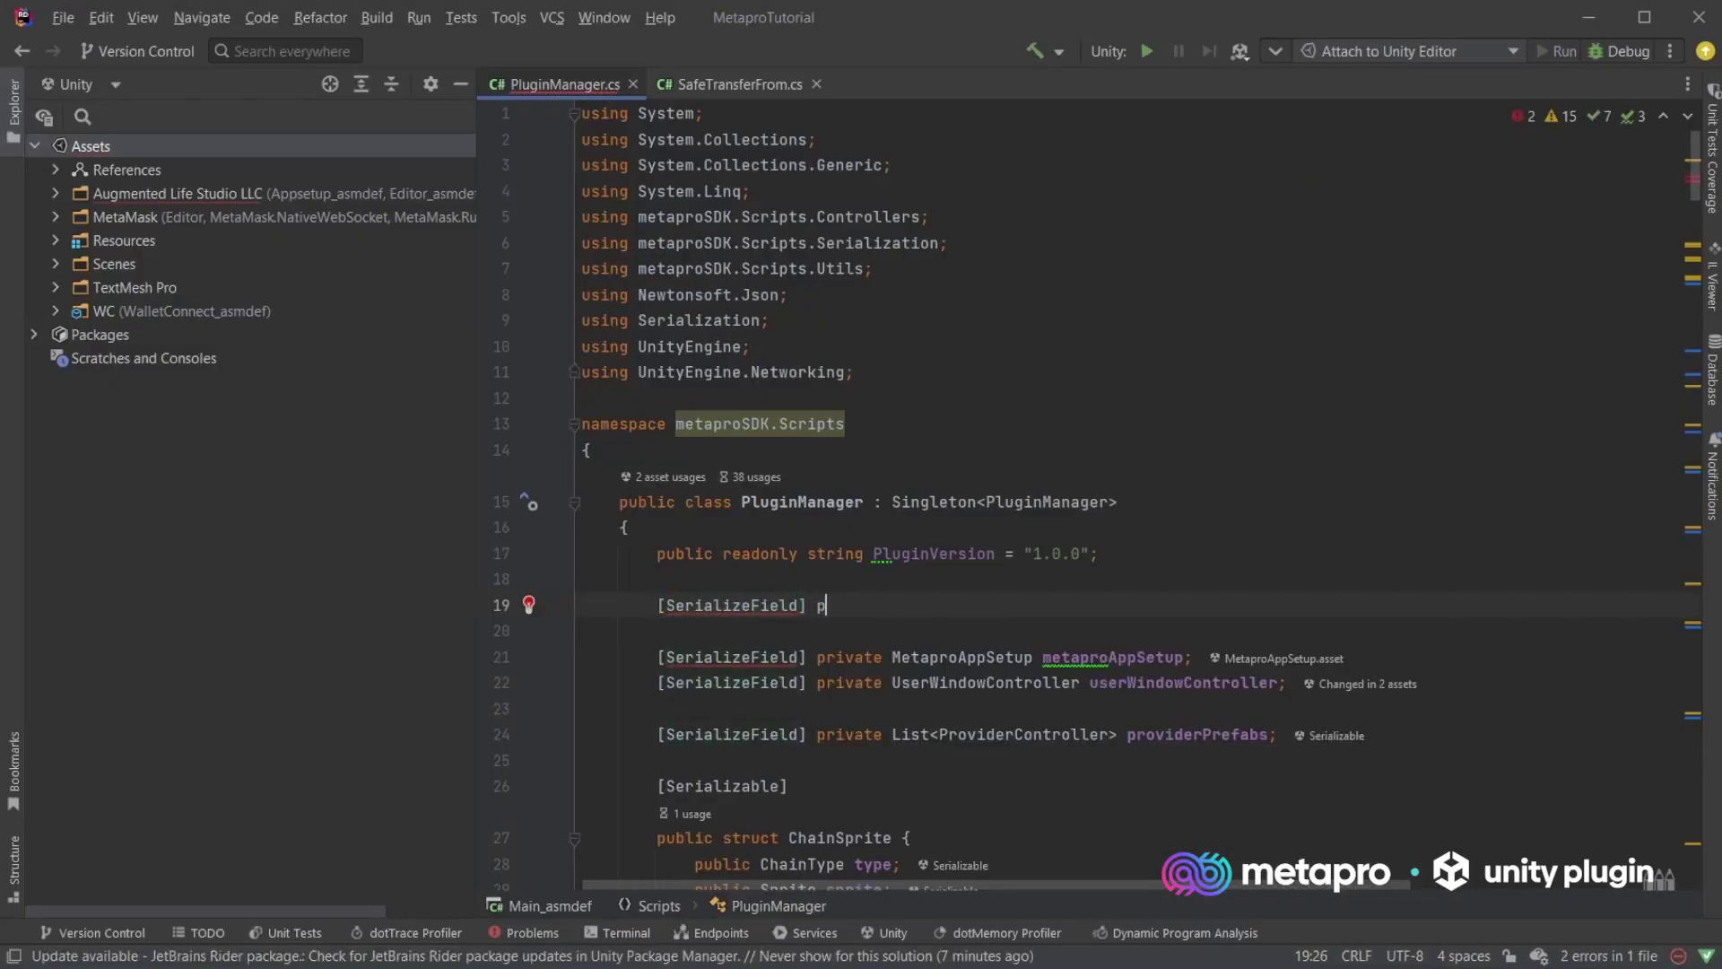
text(pr)
key(Return)
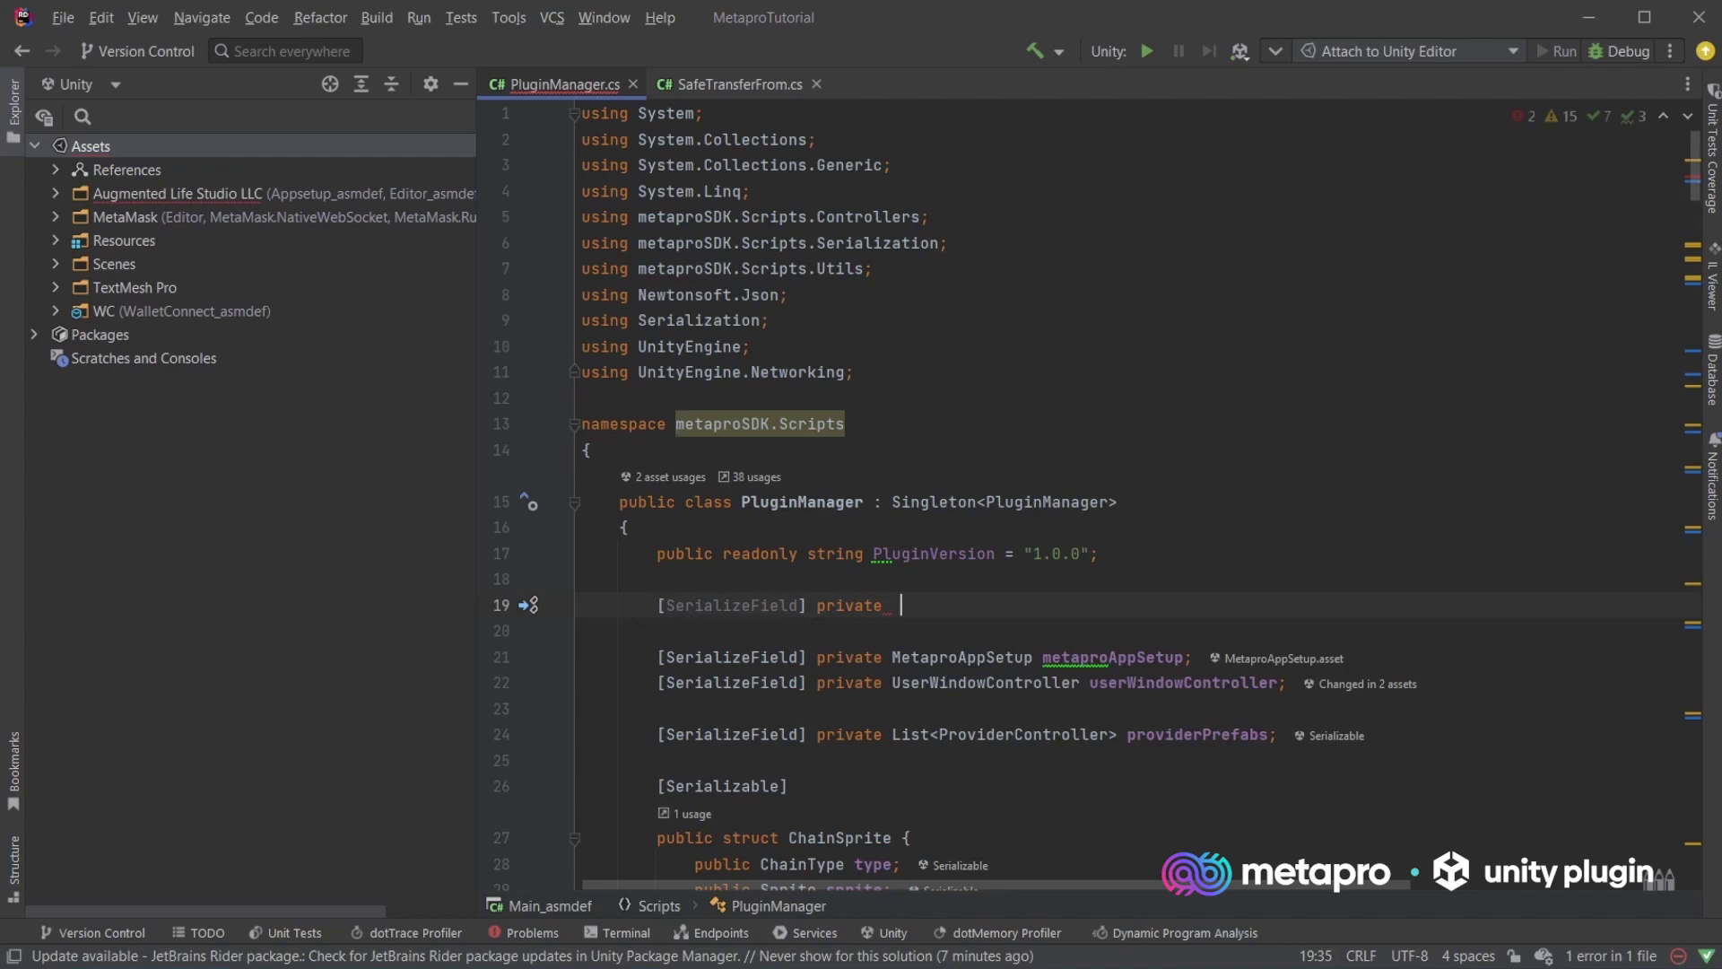
text(SageTr)
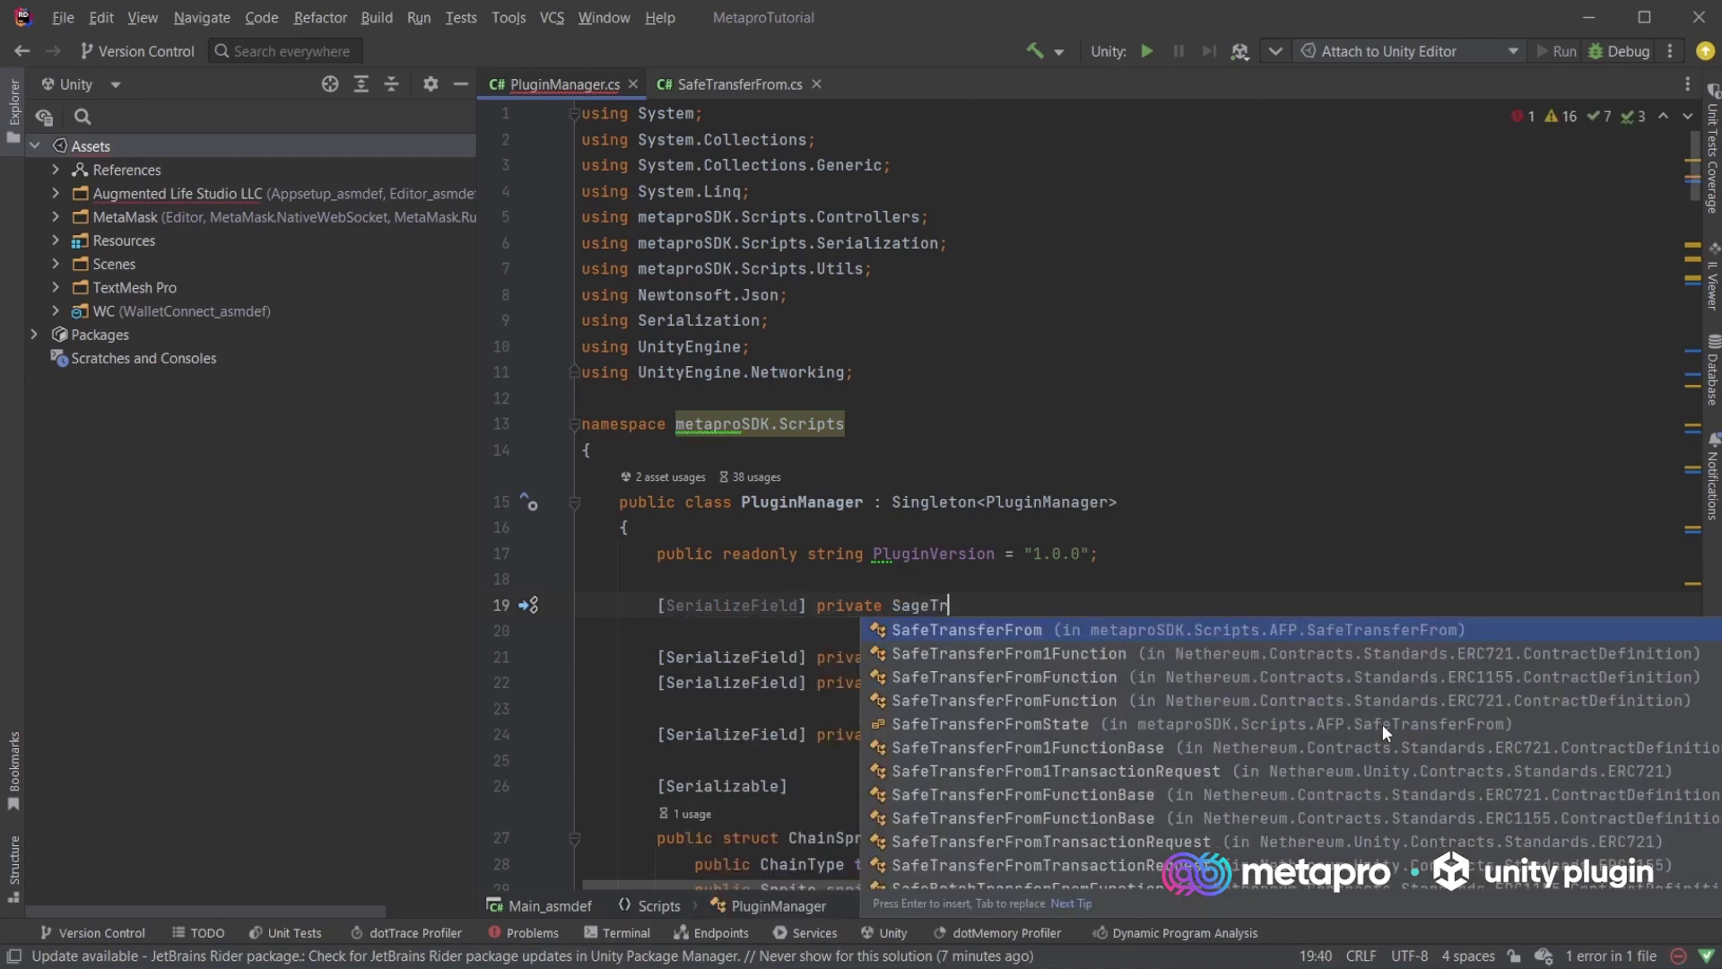
key(Return)
Name the field safeTransferFromPrefab, removing the leading underscore.
text(_)
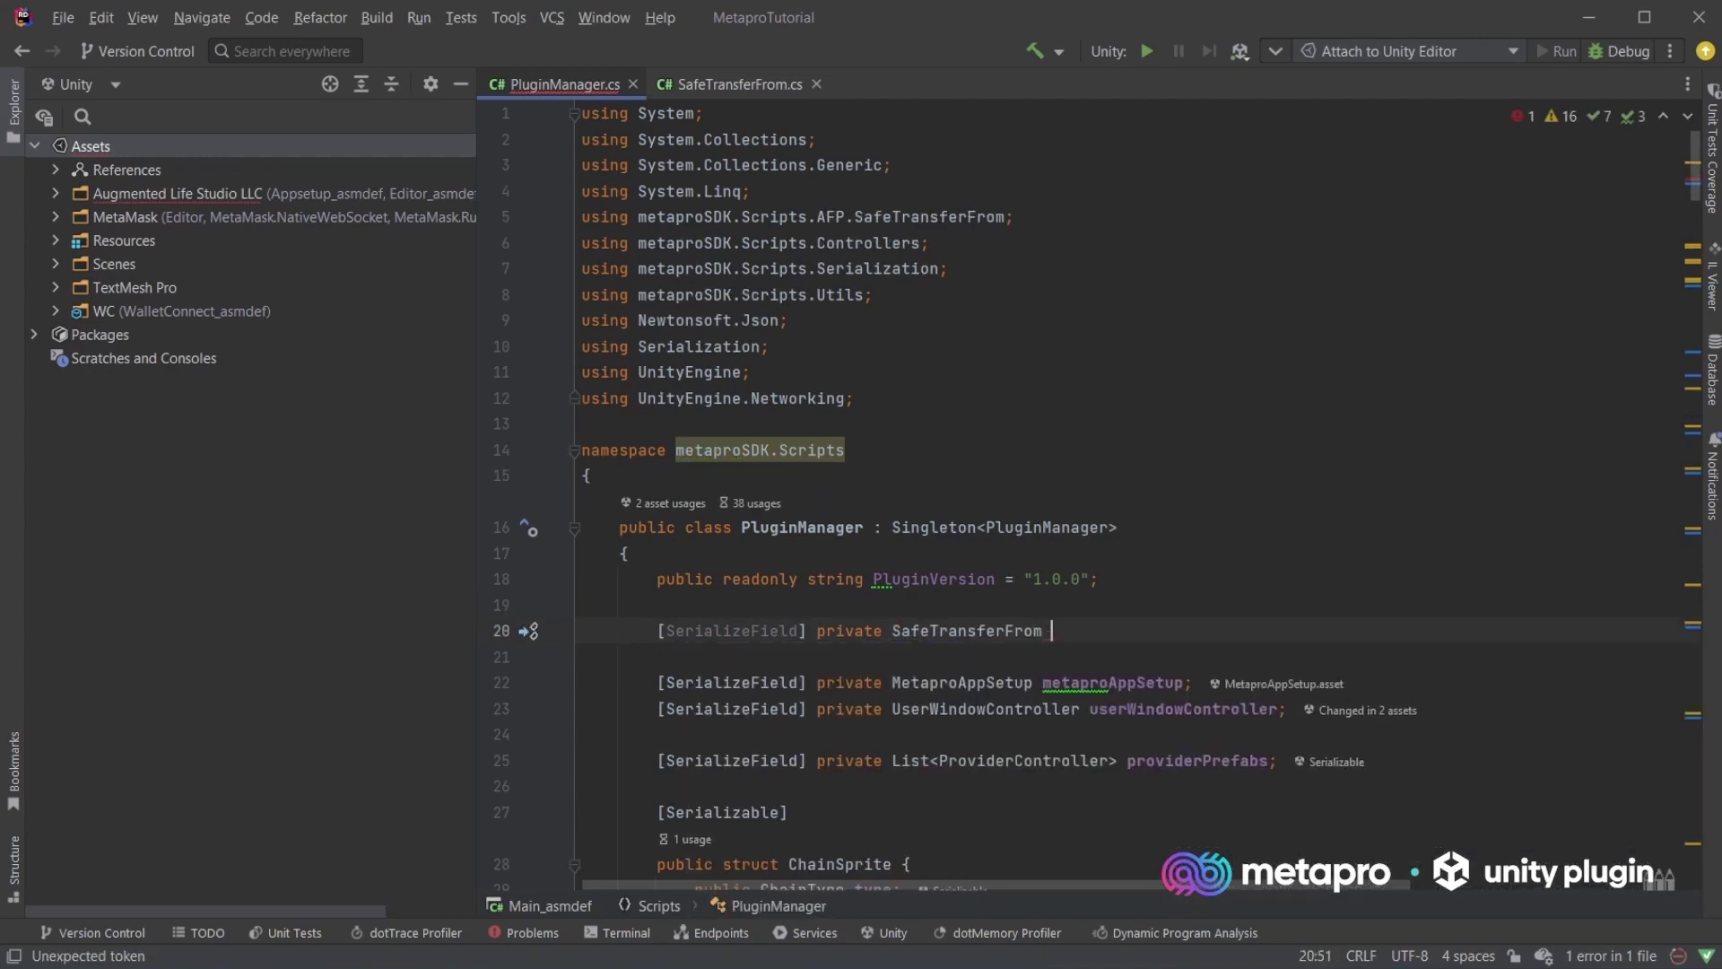
text(saf)
key(Return)
text(Pr)
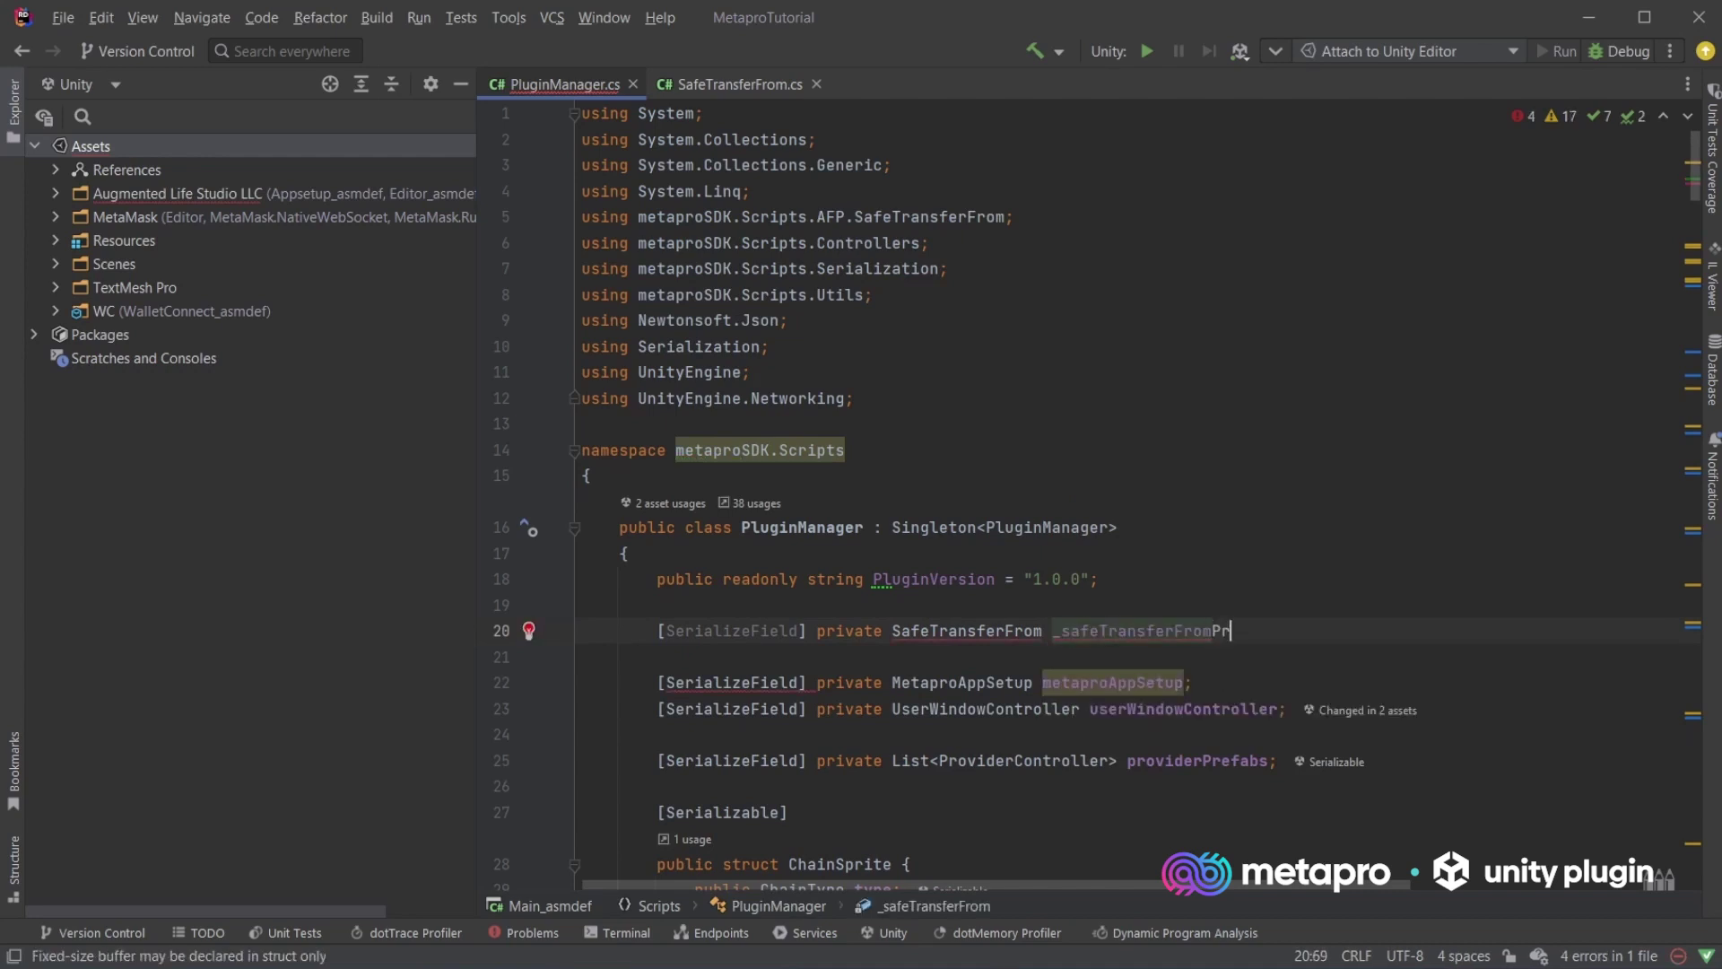
text(efa)
key(ctrl+Left)
key(ctrl+Left)
key(Delete)
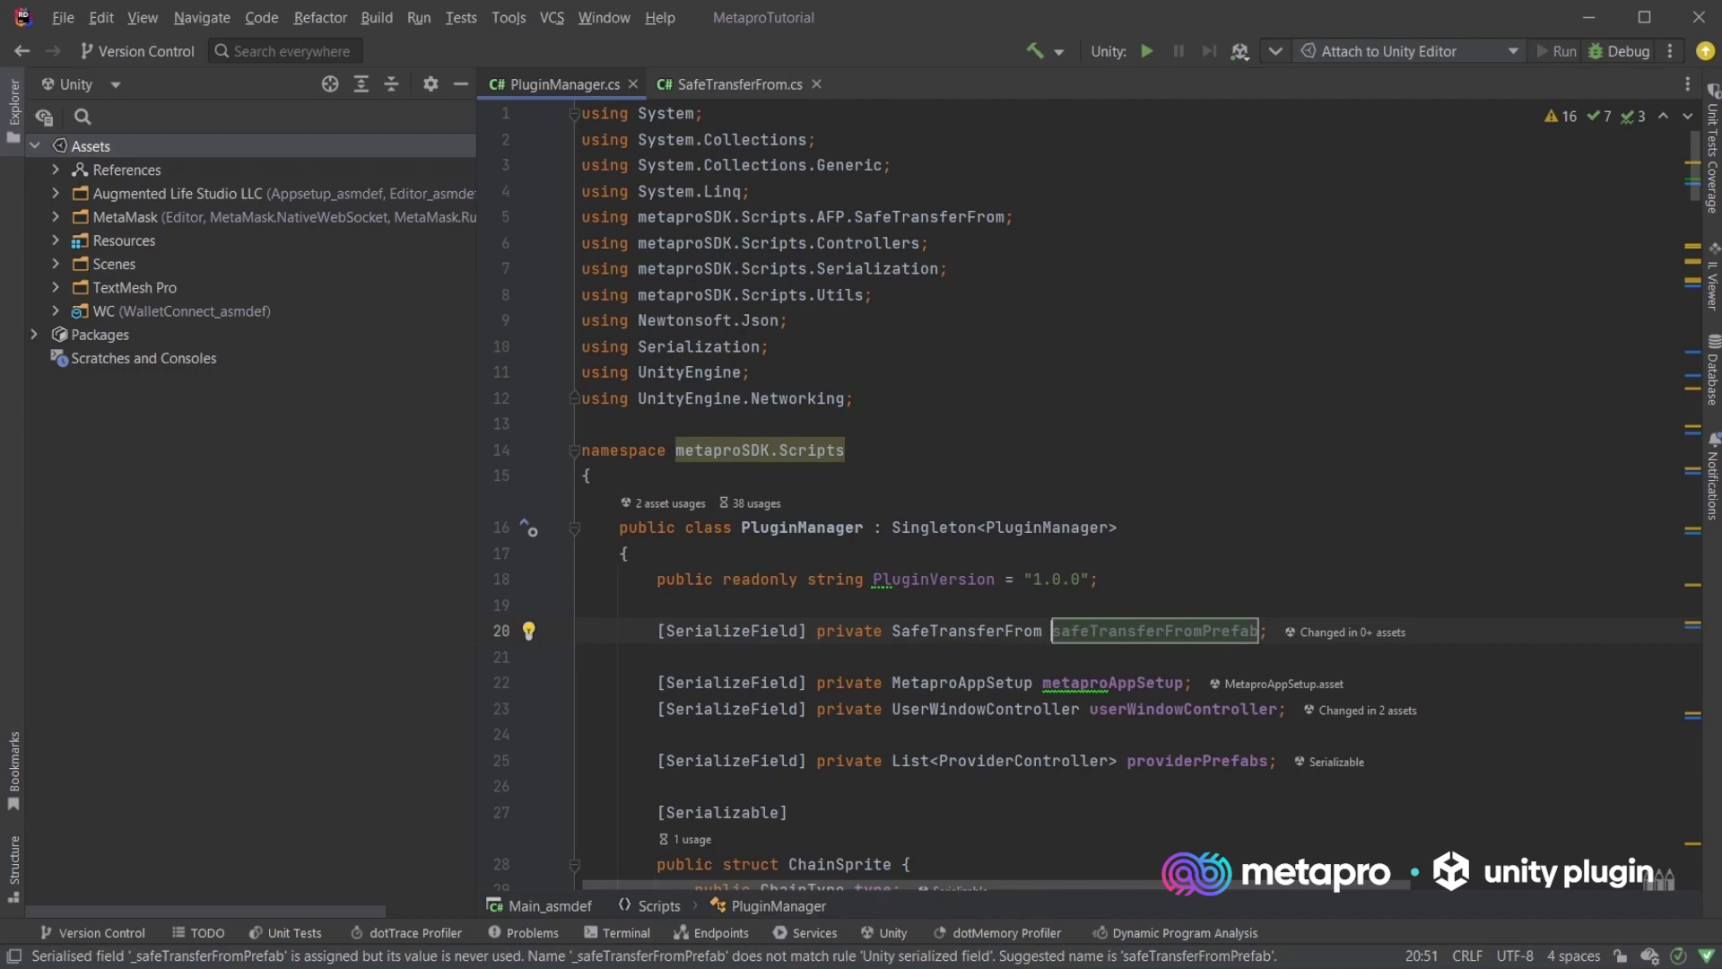
key(shift+End)
key(shift+Left)
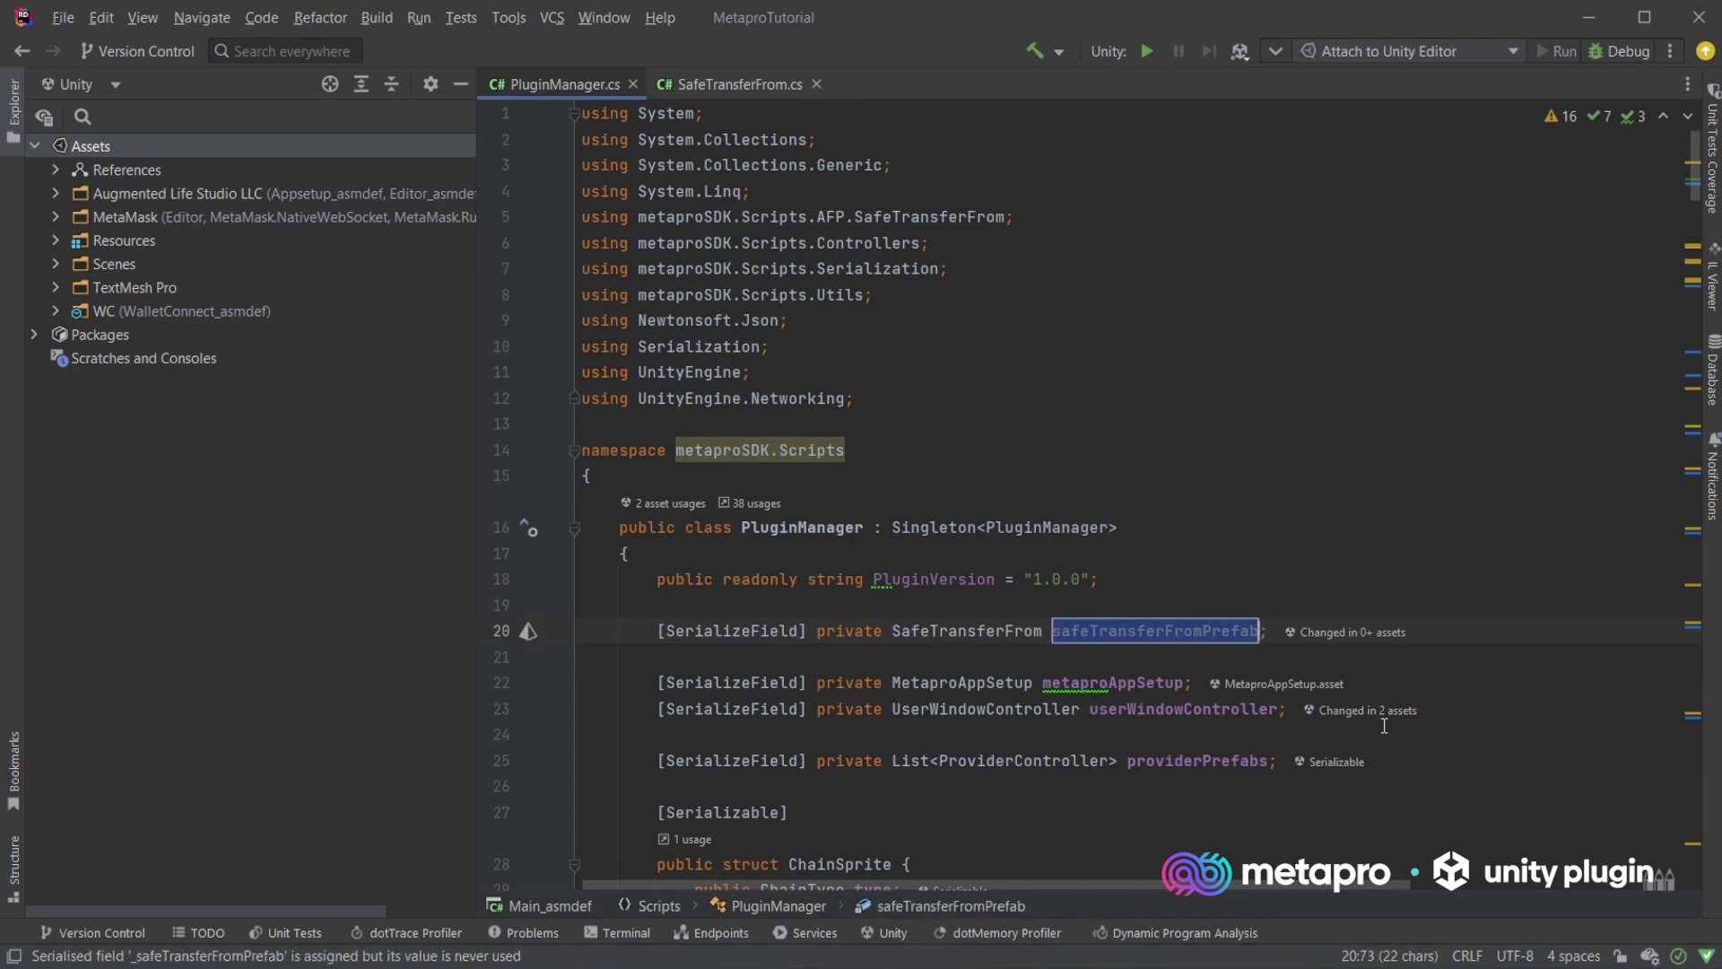
Add a public void SendToken() method after DisconnectWallet in PluginManager.cs.
key(ctrl+End)
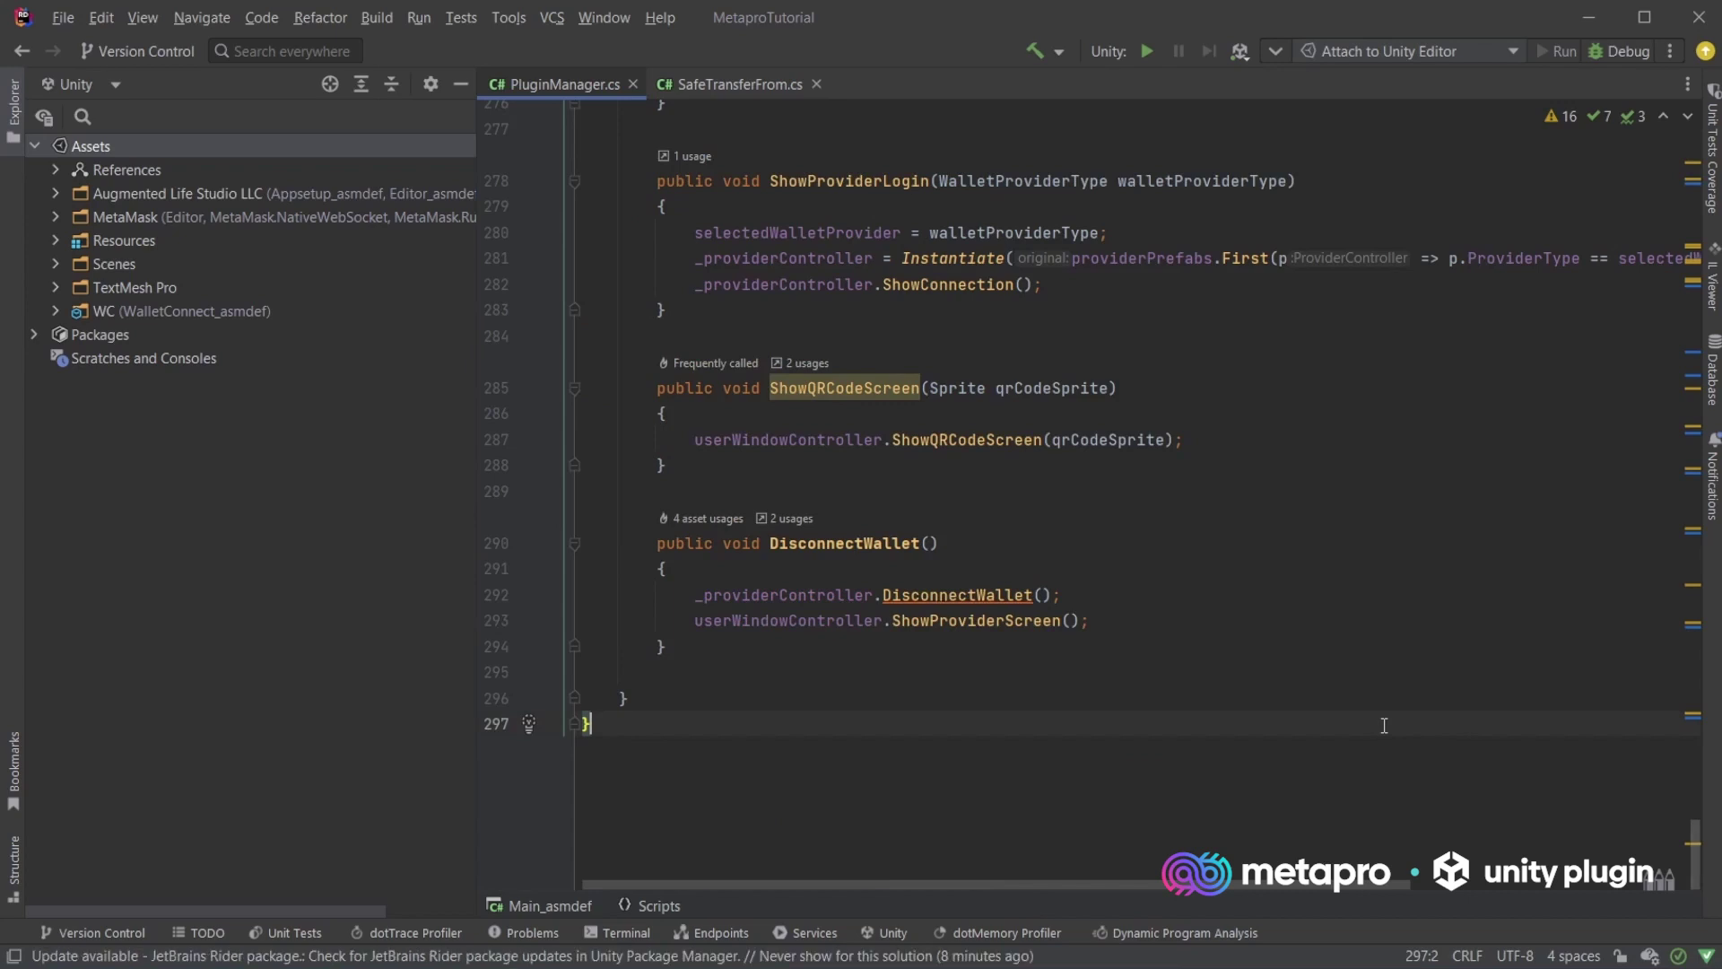
key(Up)
key(Up)
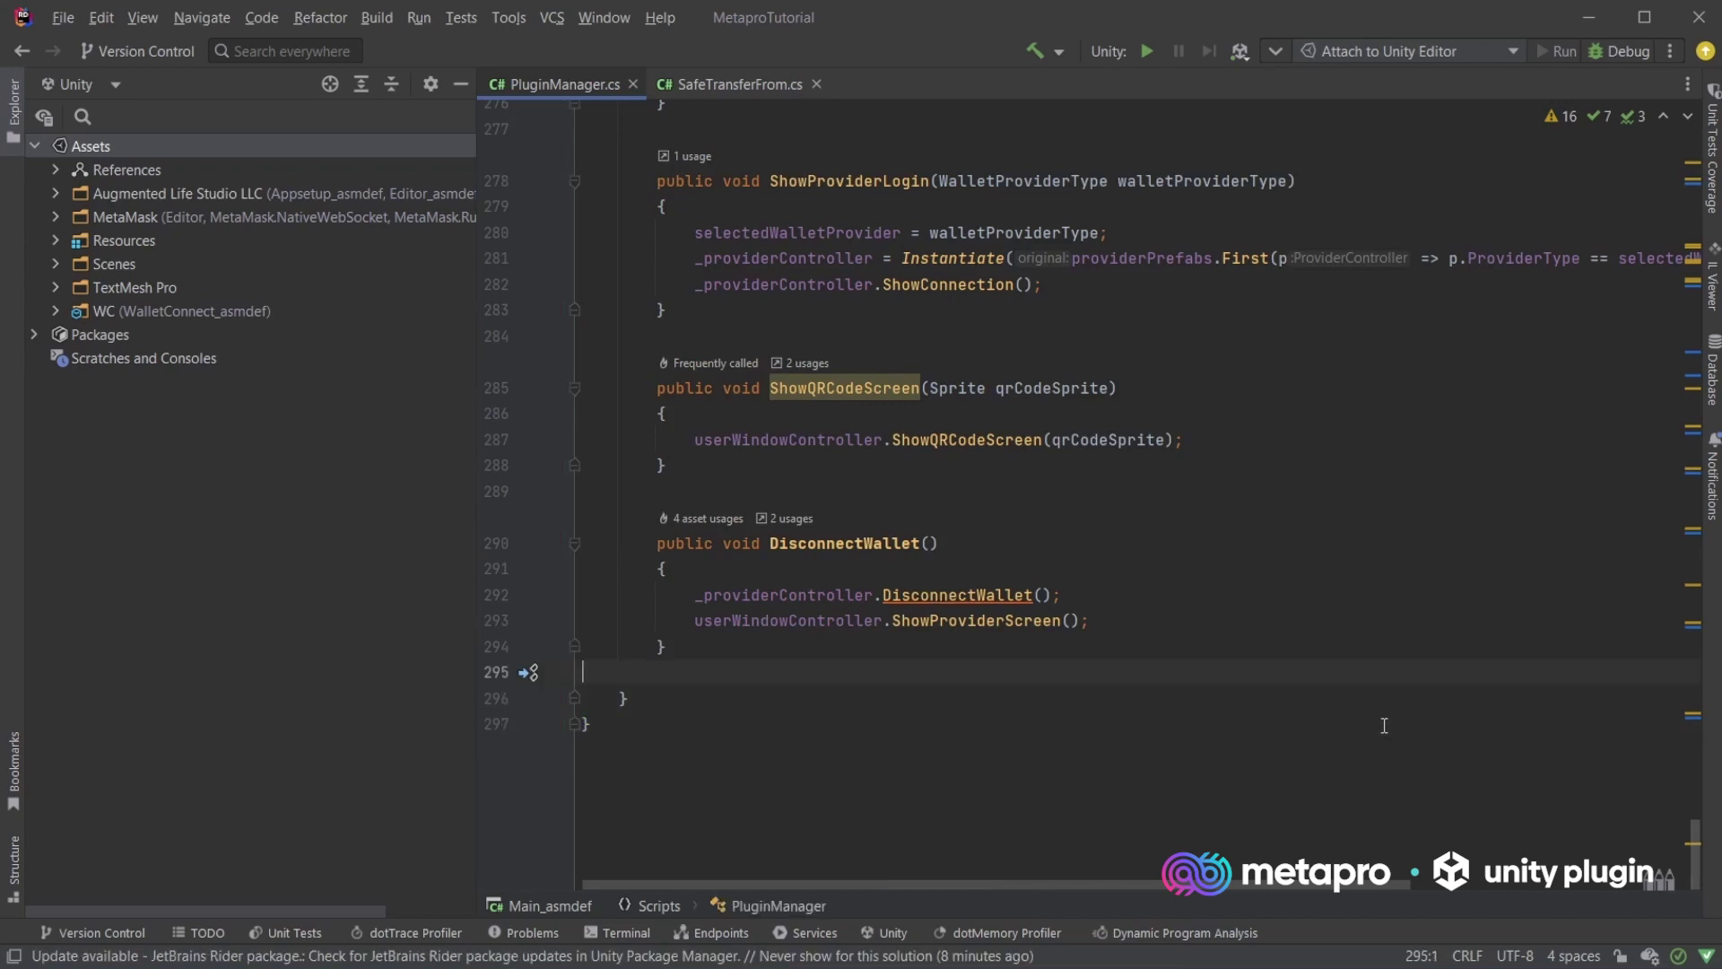
key(Return)
text(p)
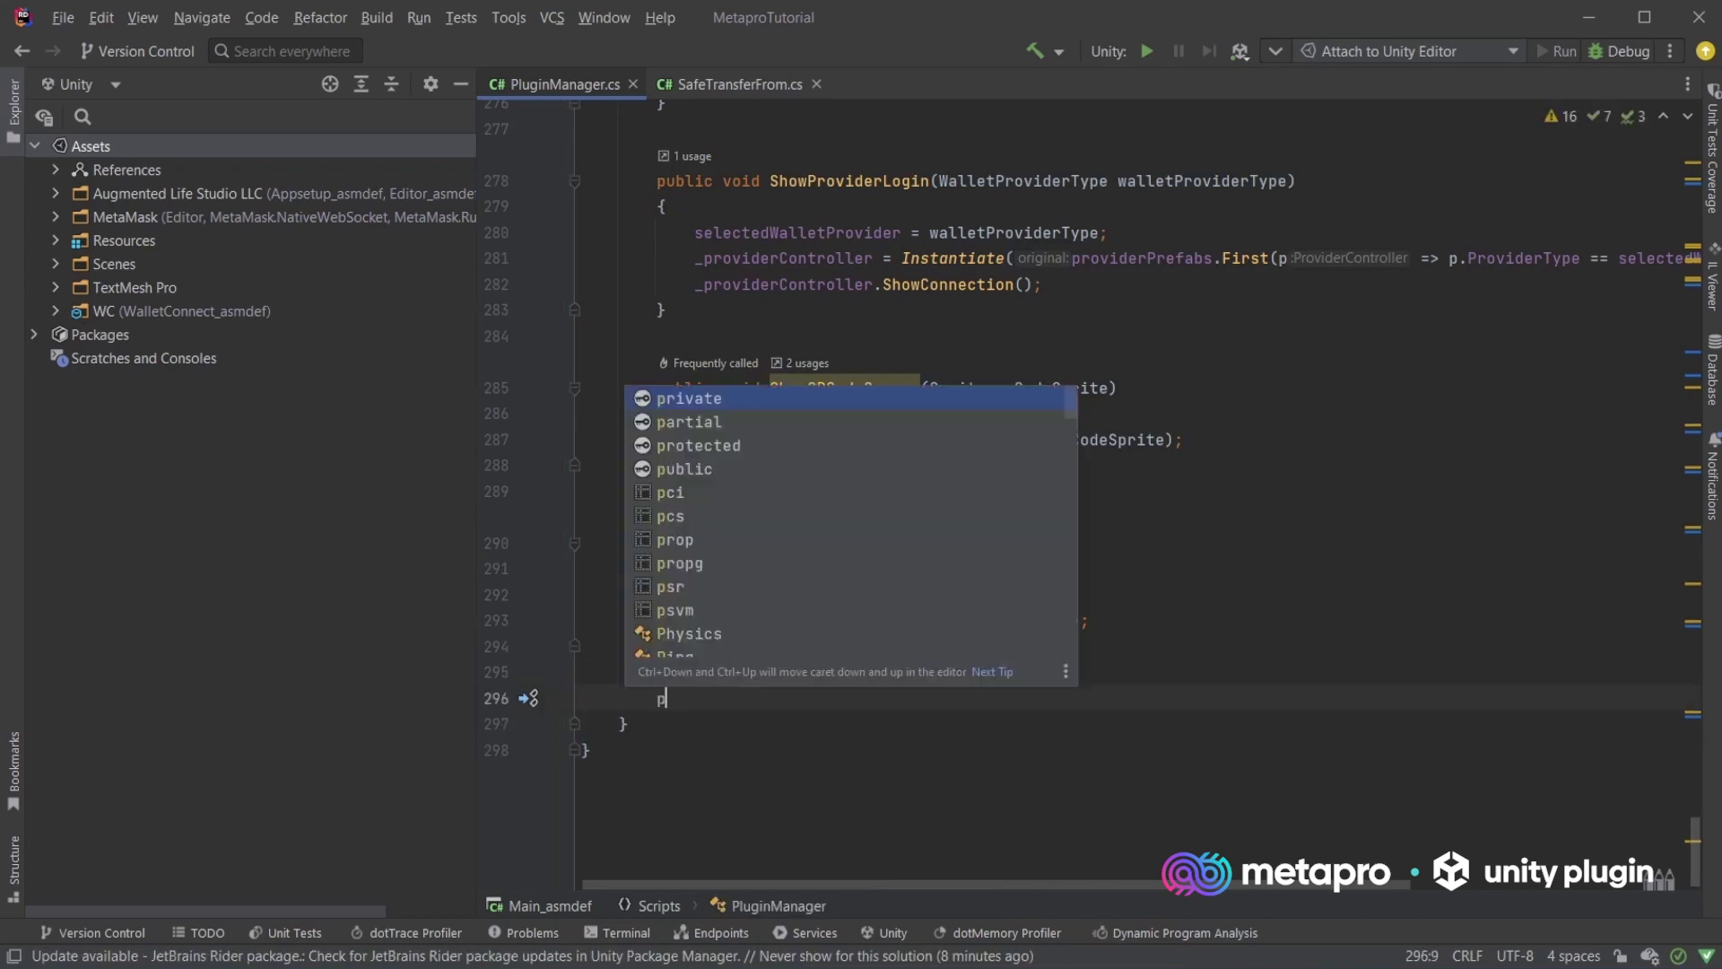
text(ublic void )
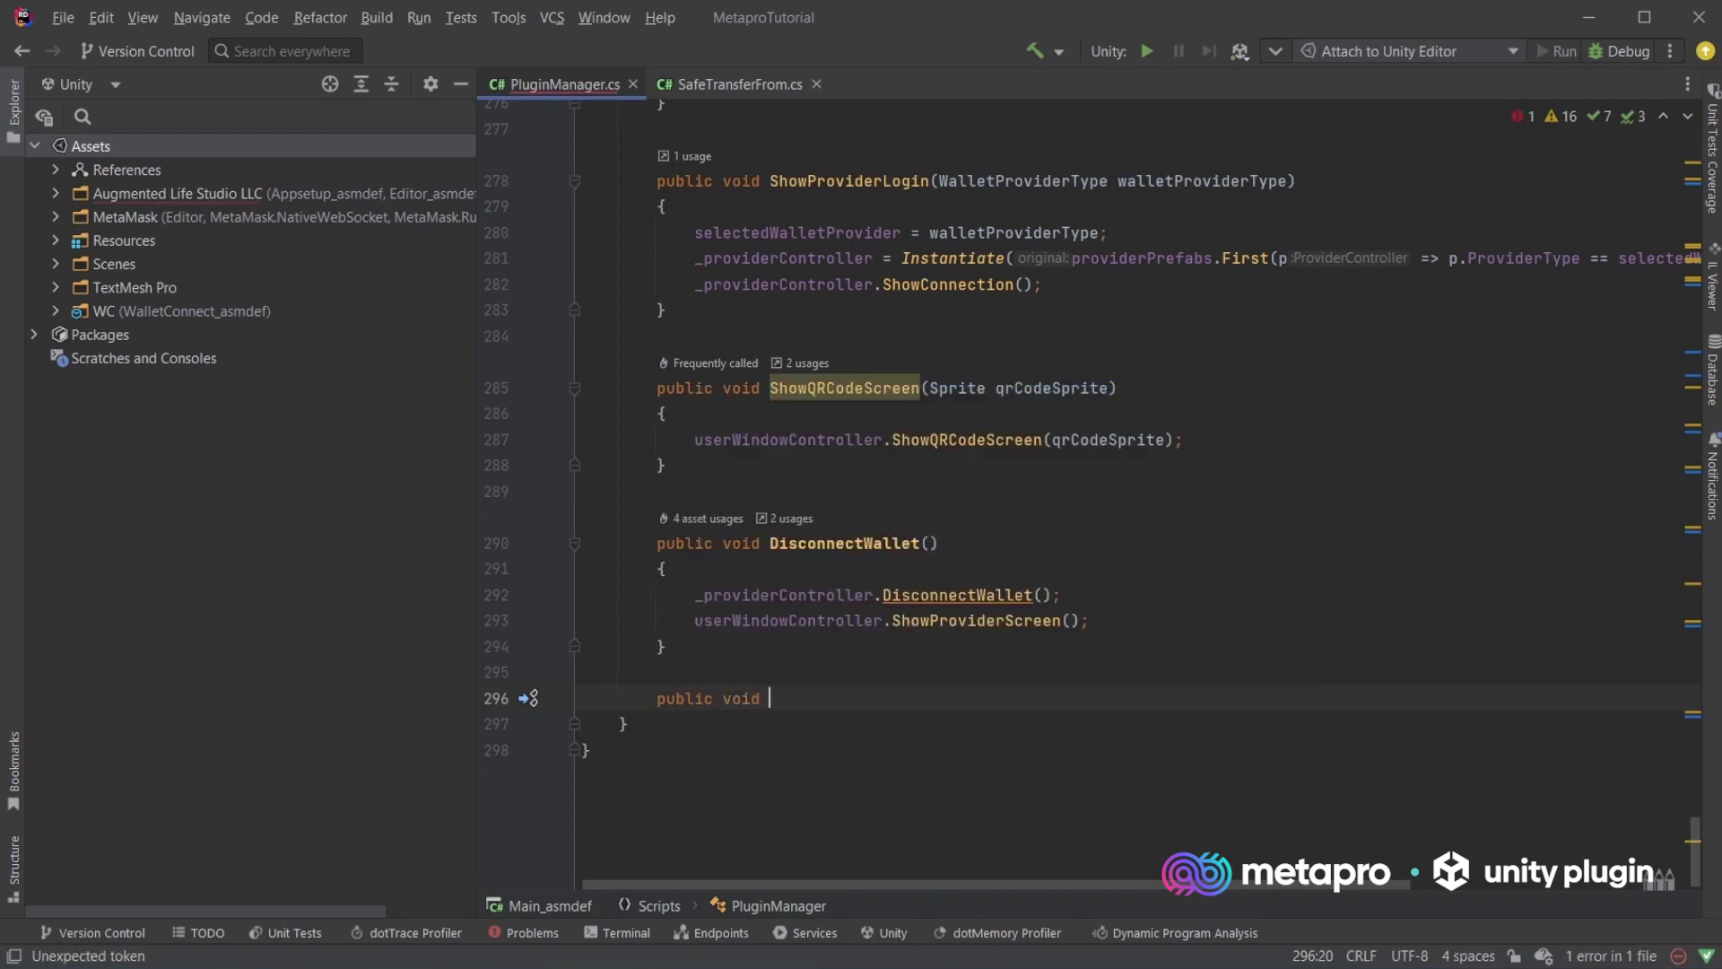
text(SendToken)
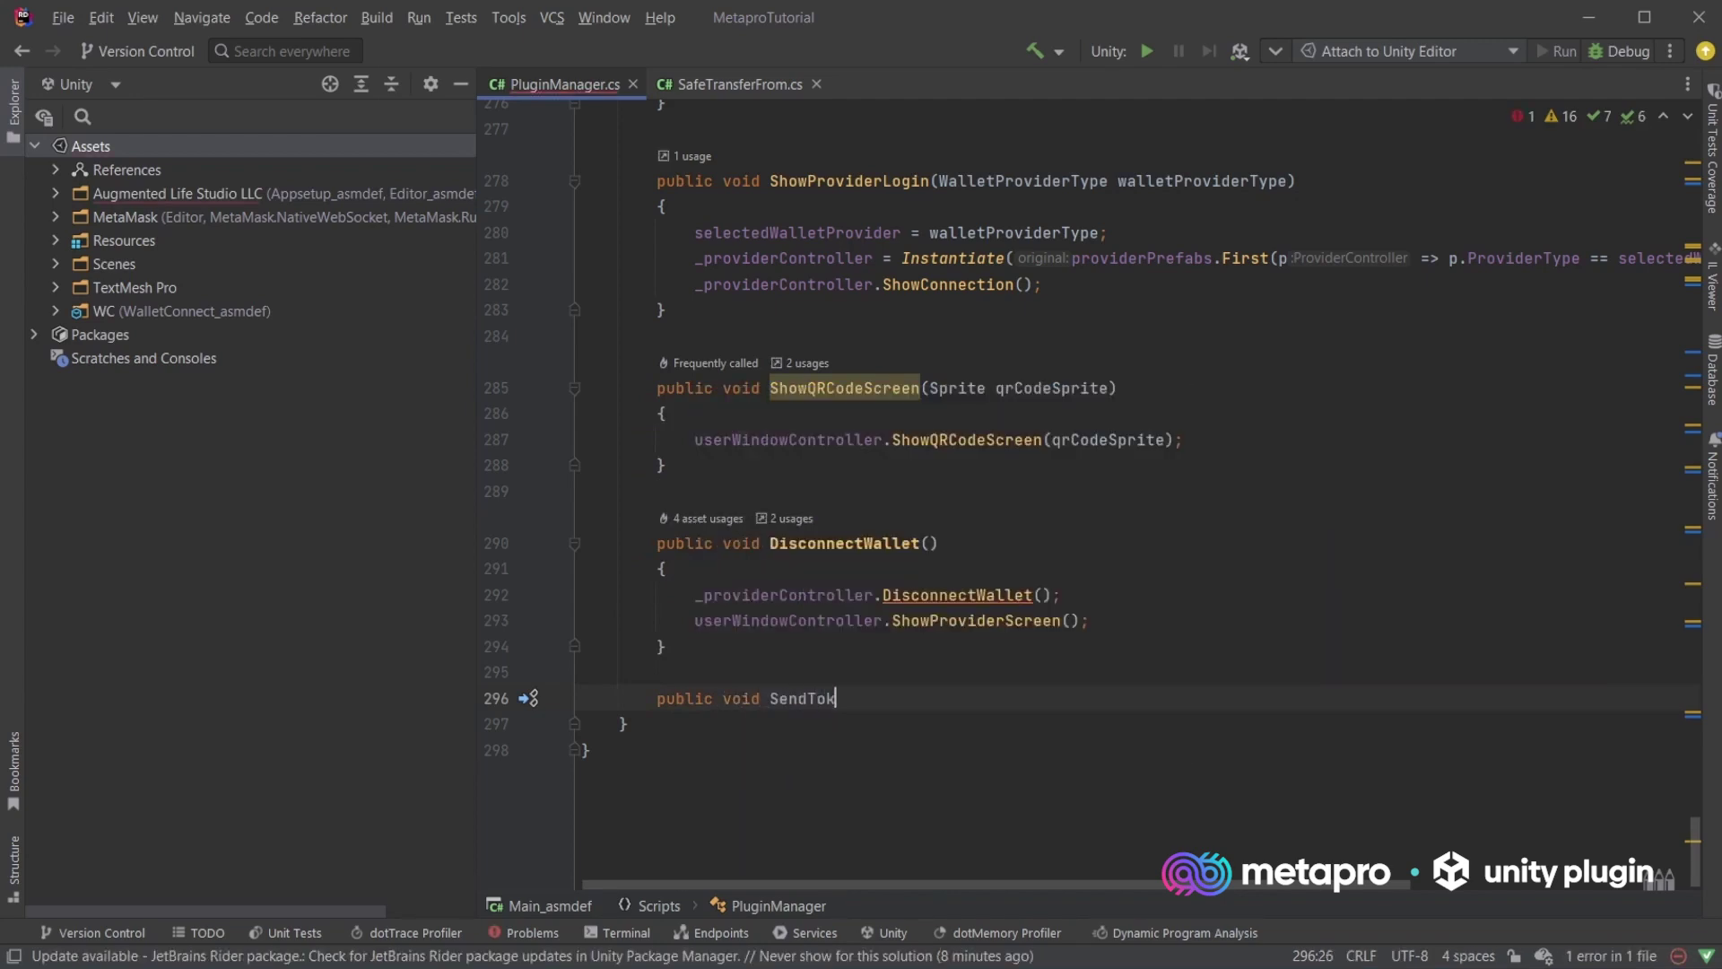
text(())
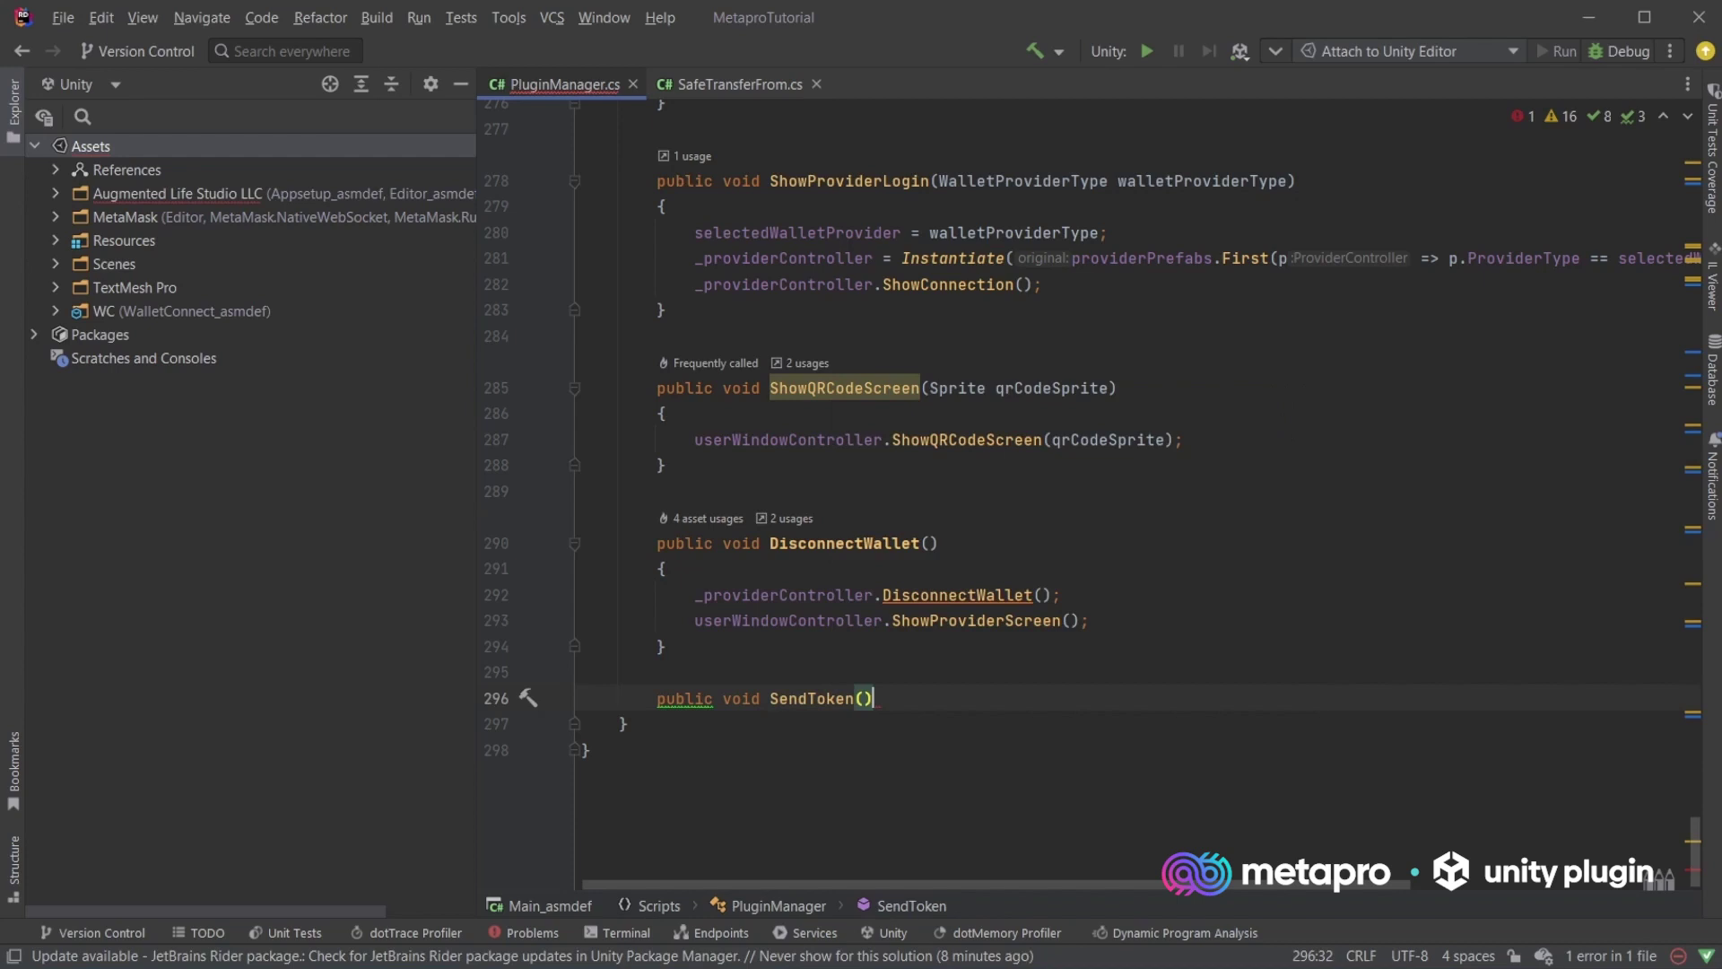
key(Return)
text({)
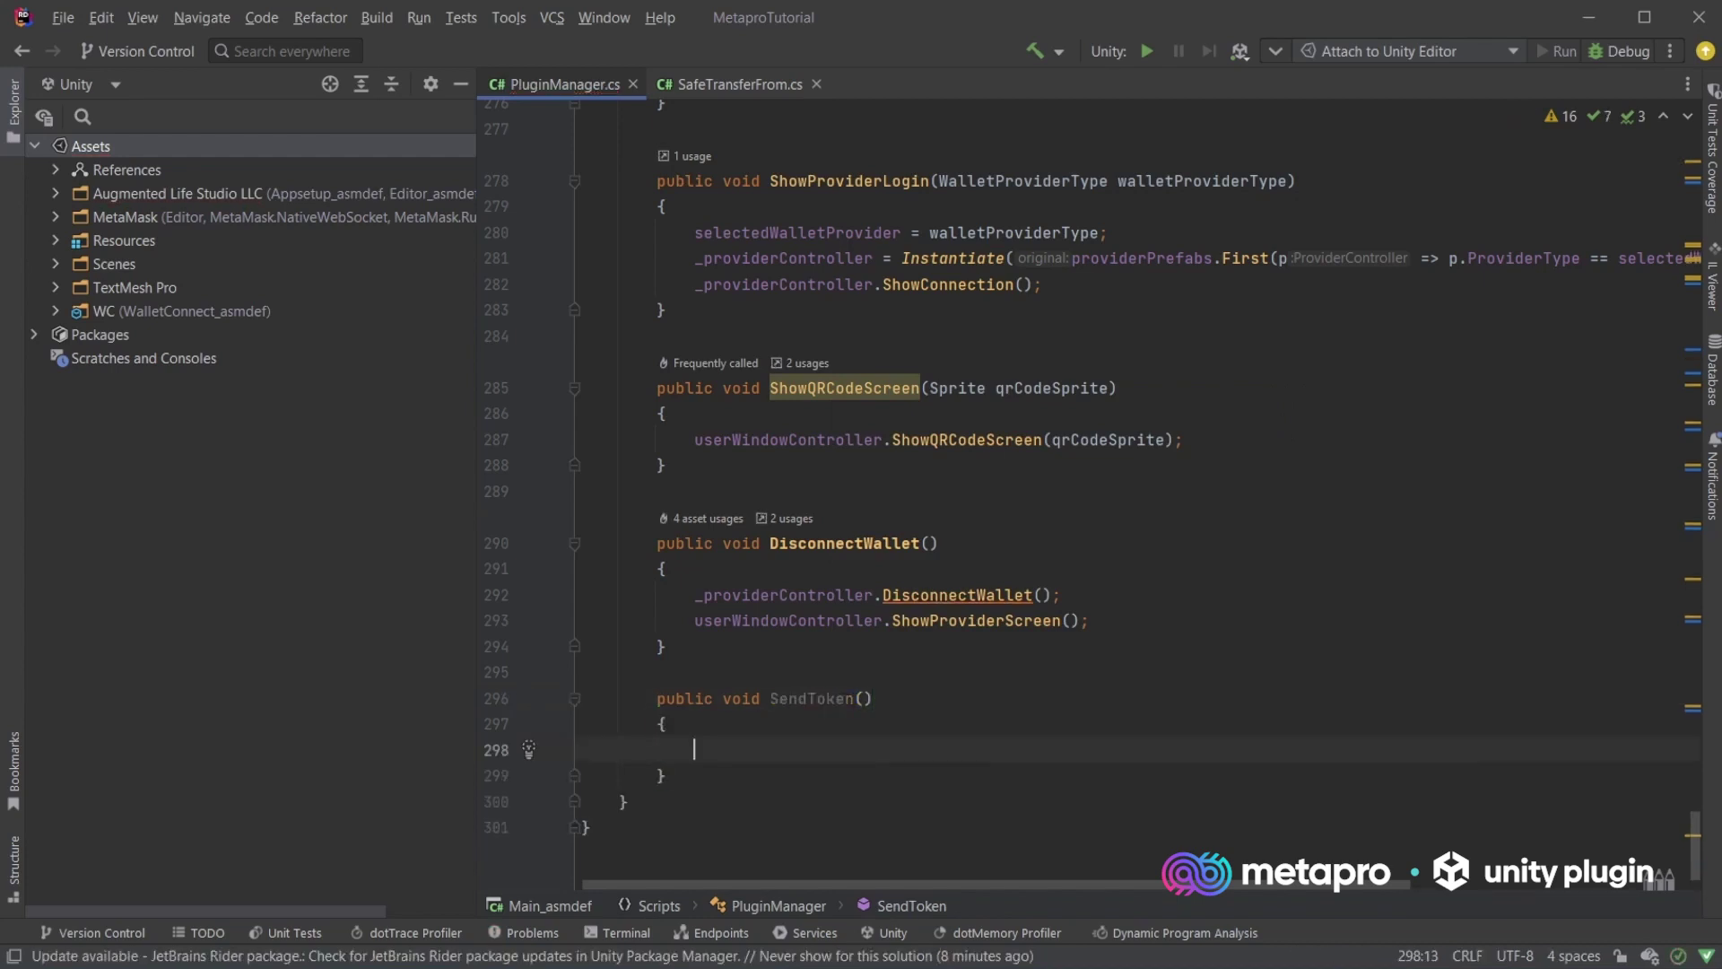
In SendToken, write var safeTransferFrom = Instantiate(safeTransferFromPrefab);.
text(var safeTra)
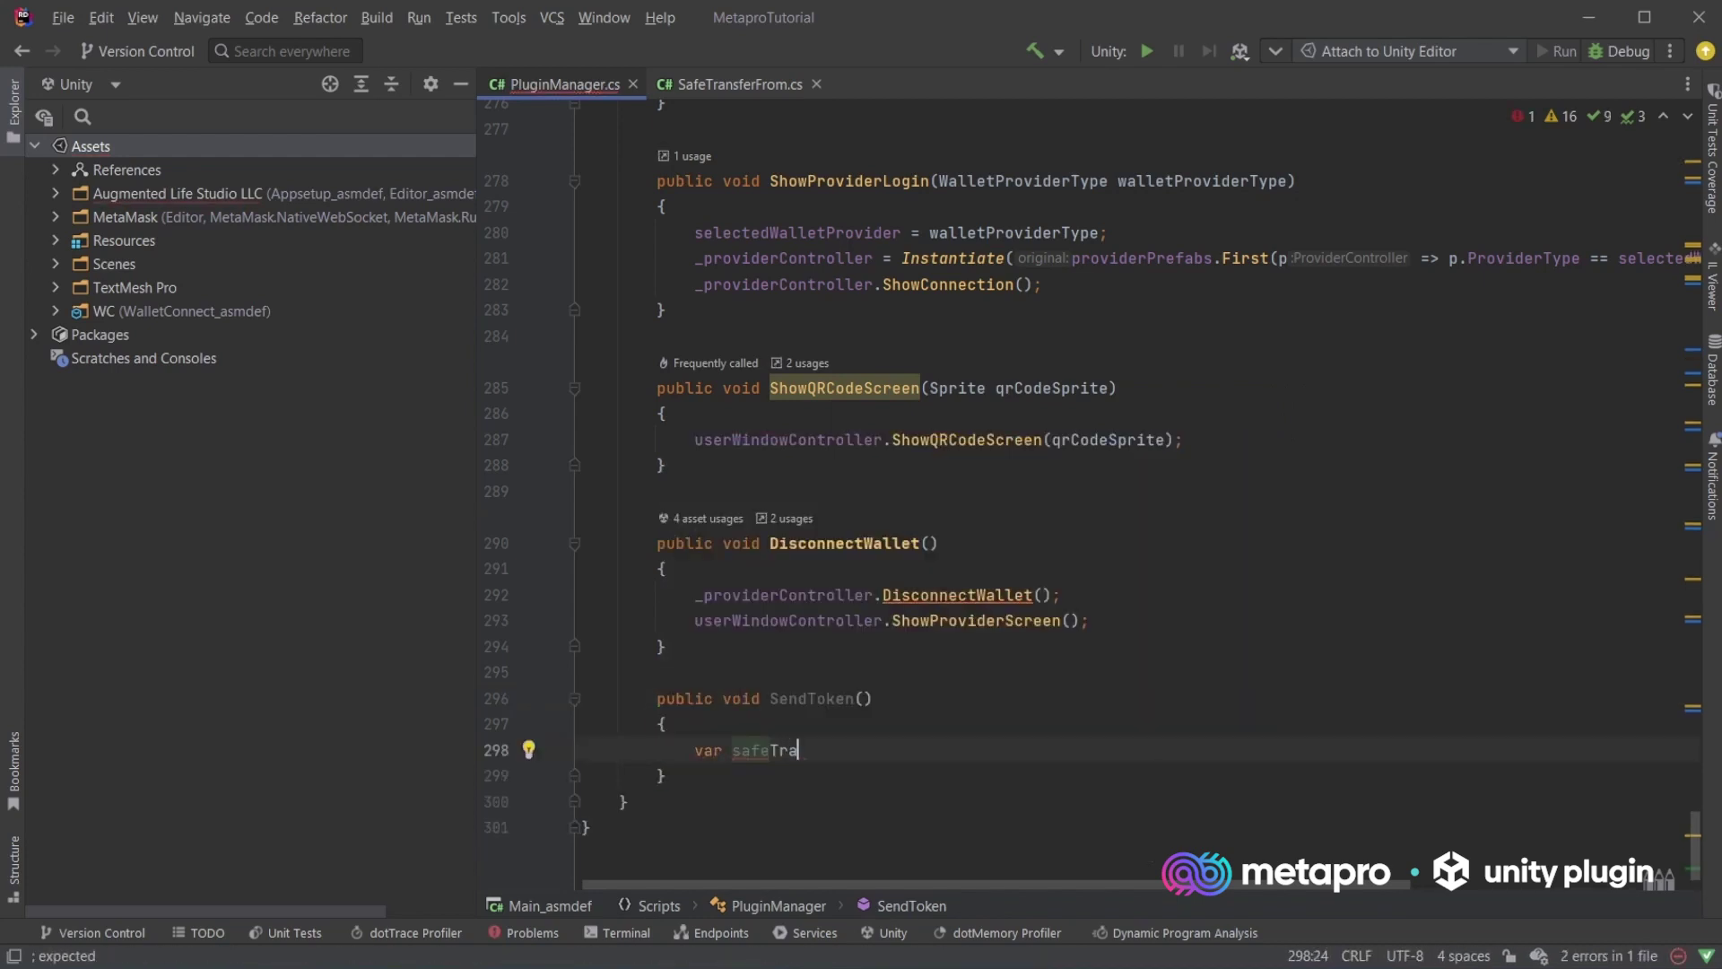
text(nsferFrom)
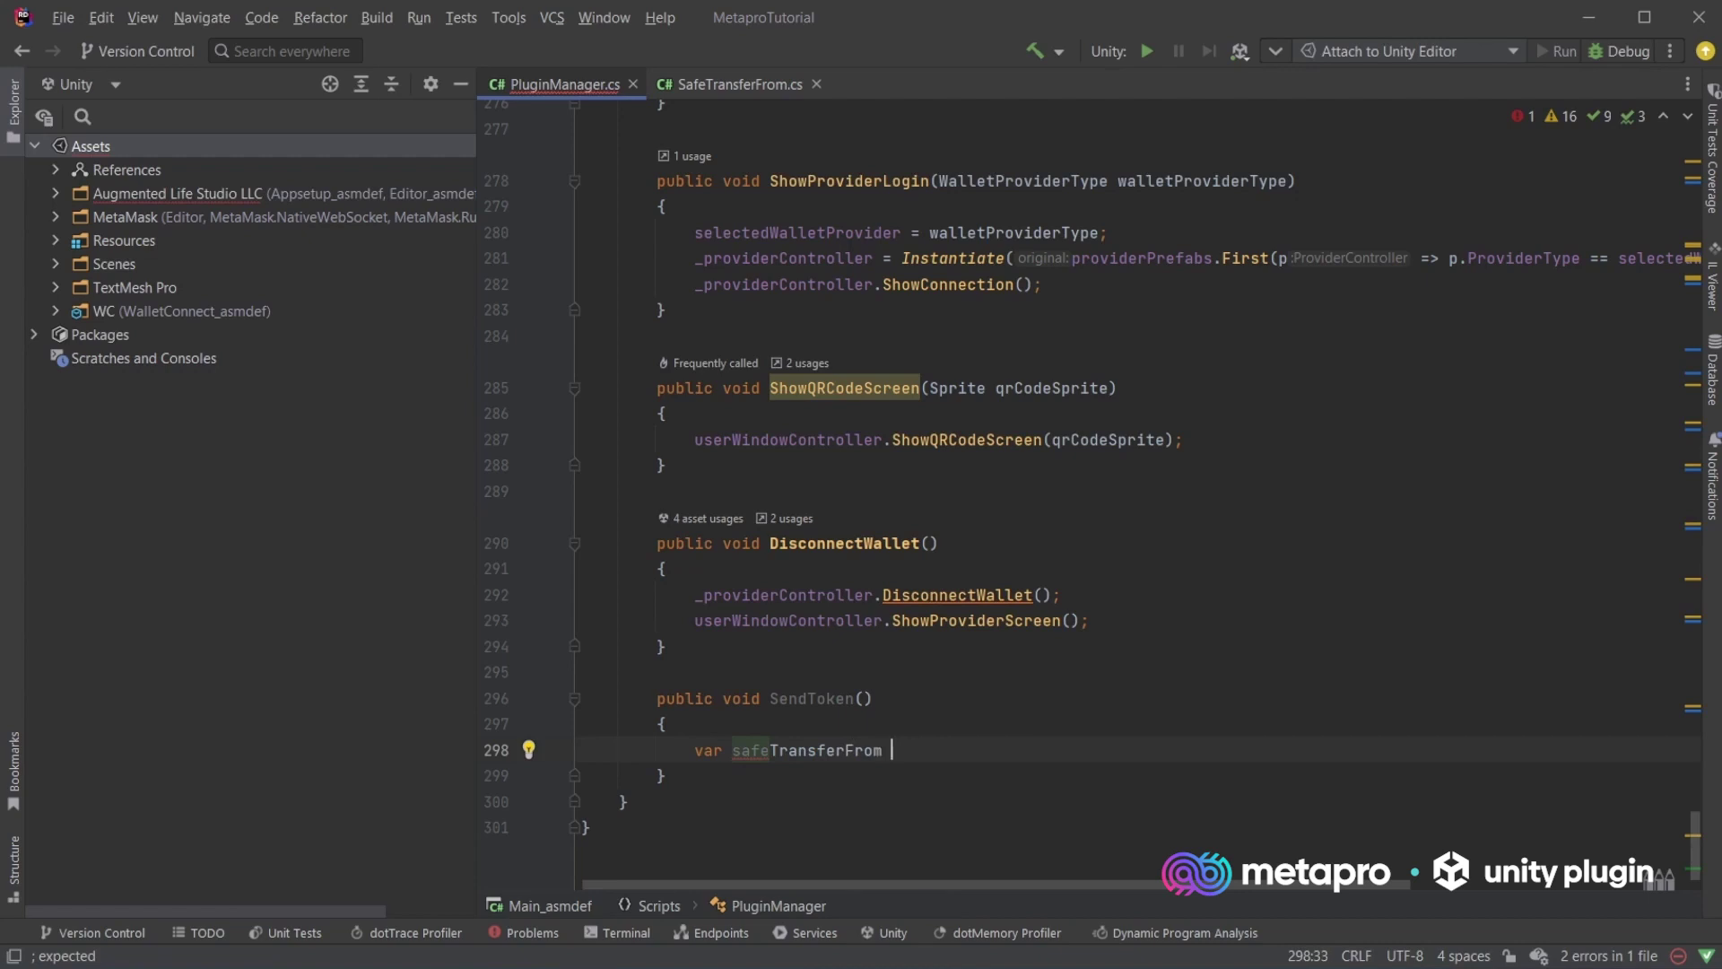
text( = Instan)
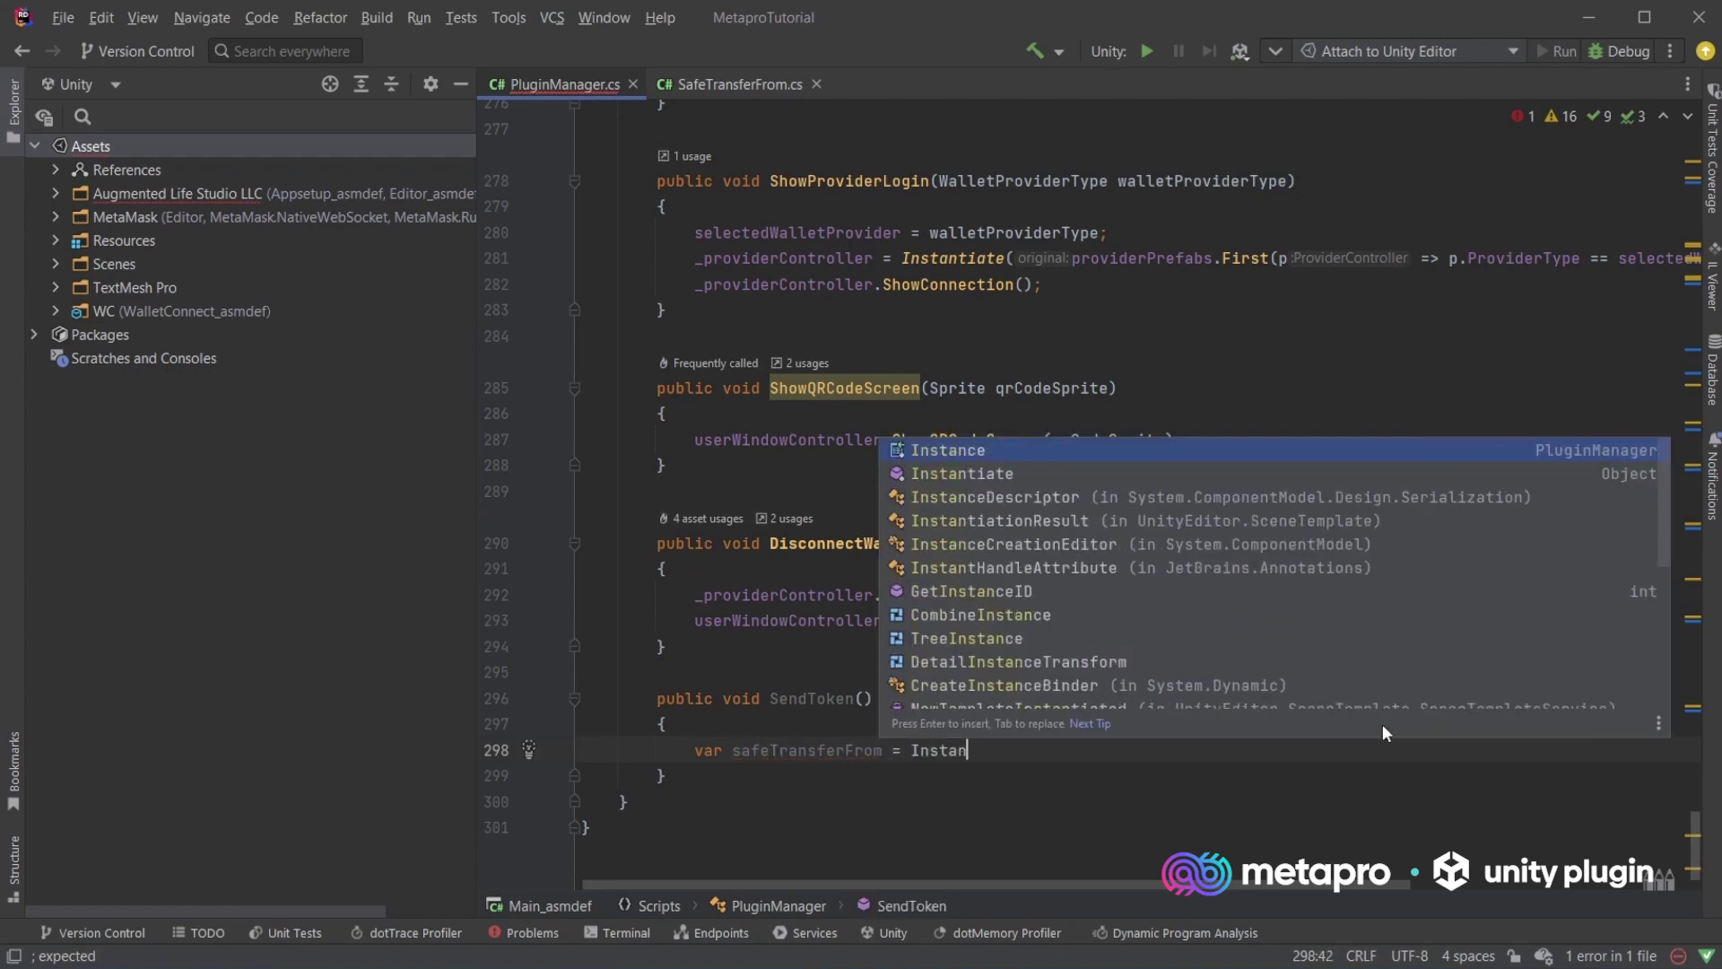
key(Down)
key(Return)
text(safeTransferFromPrefab)
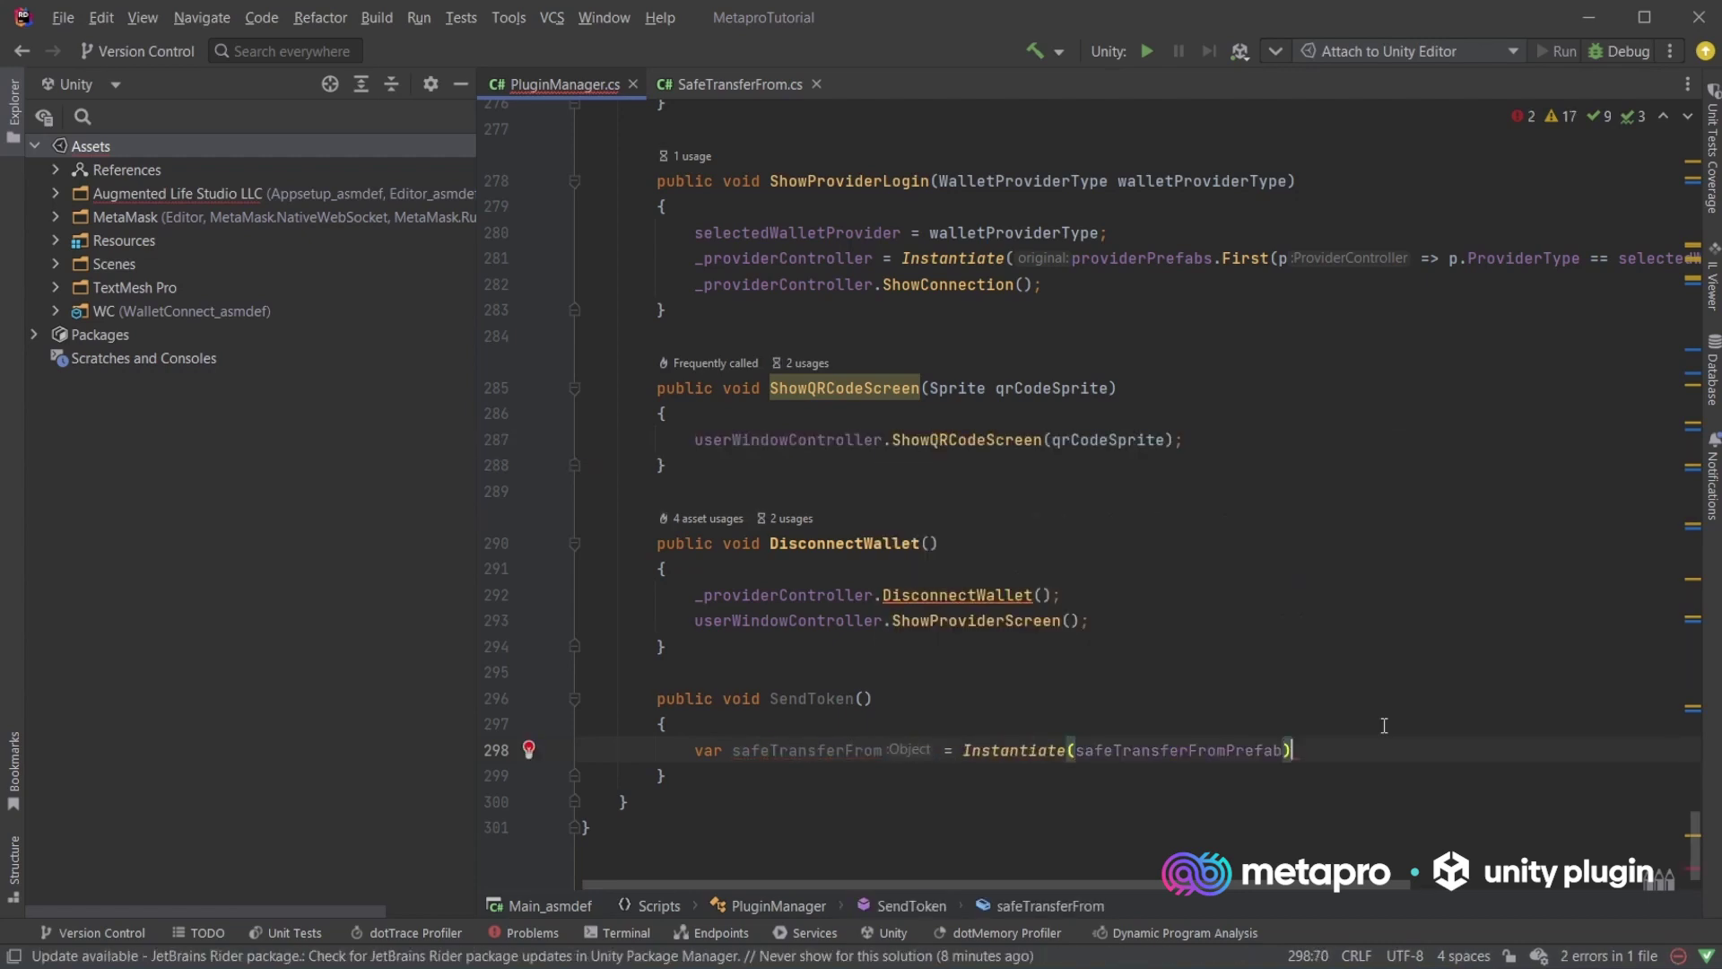
key(ctrl+shift+Return)
text(s)
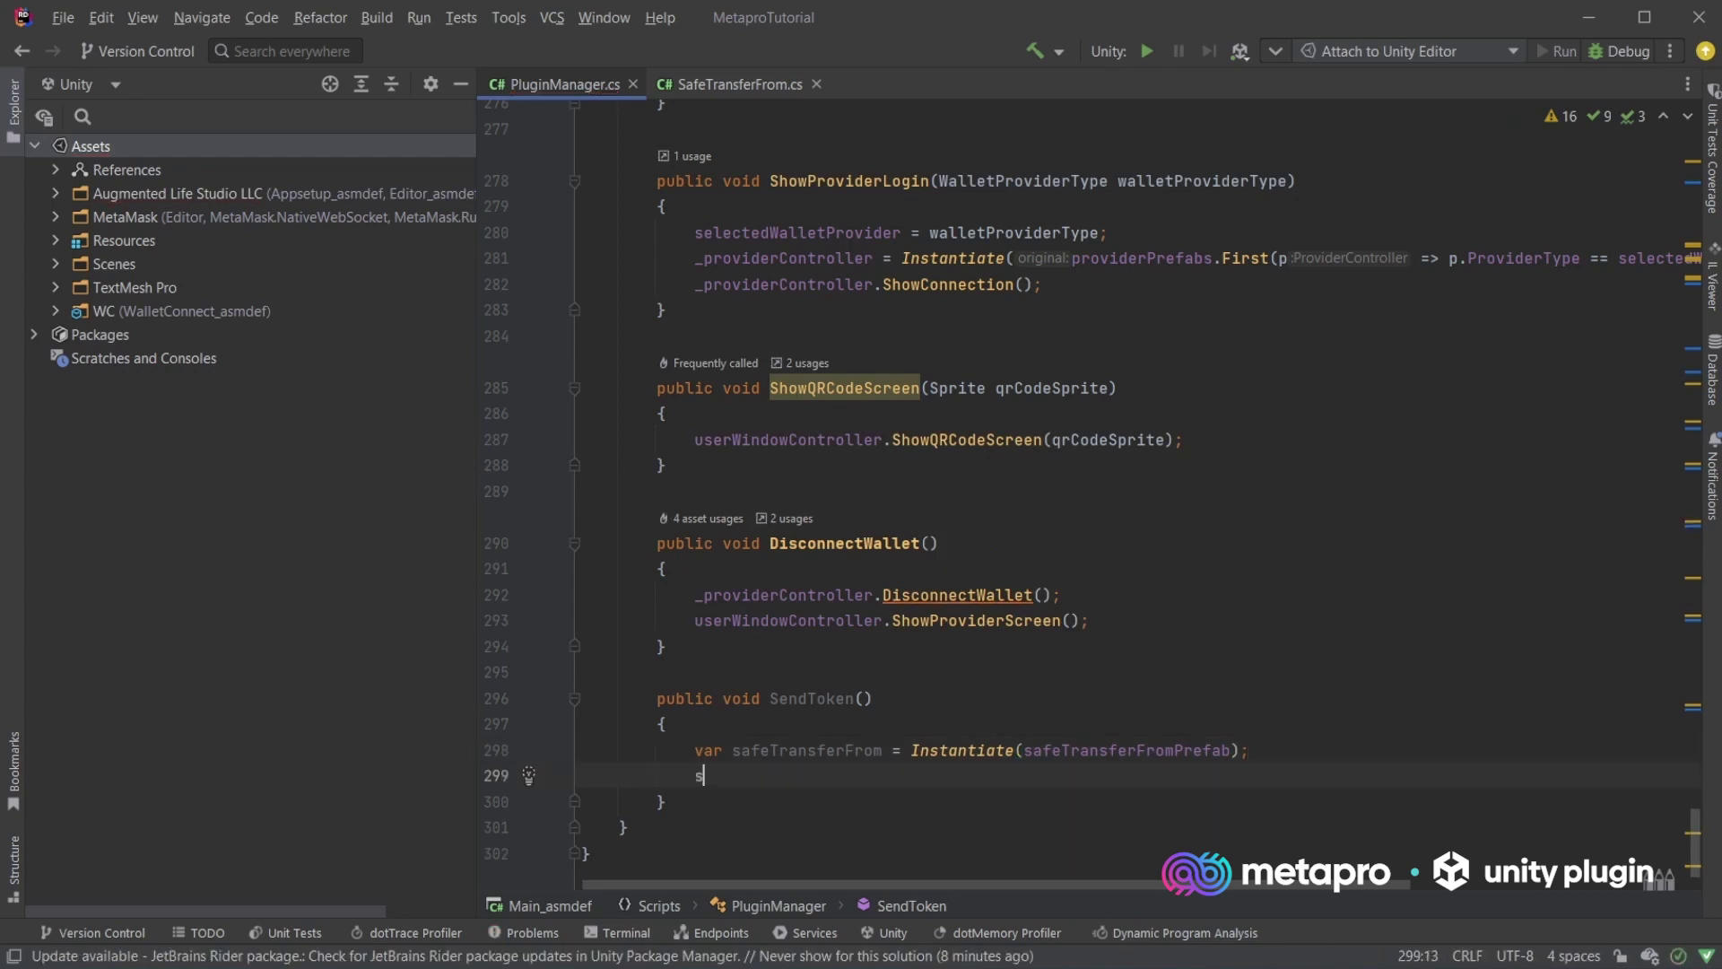
Add safeTransferFrom.SetupTransfer(selectedNft); and return to the Unity editor.
text(ag)
key(BackSpace)
key(BackSpace)
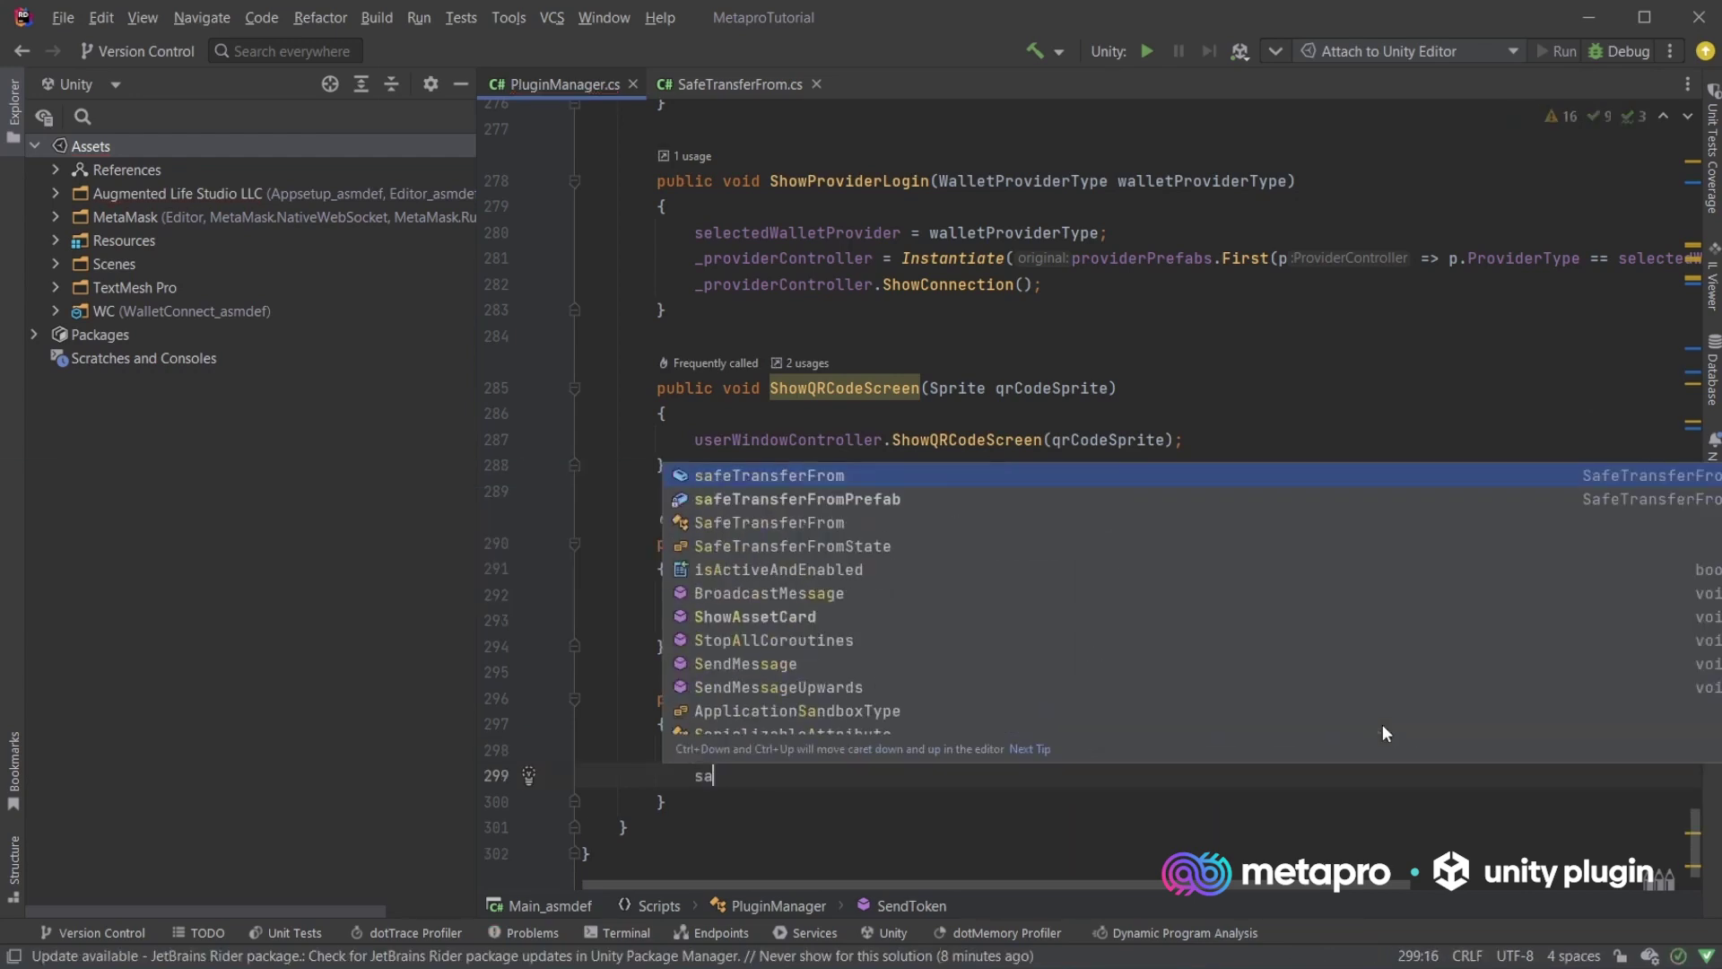
key(Escape)
text(afe)
key(Return)
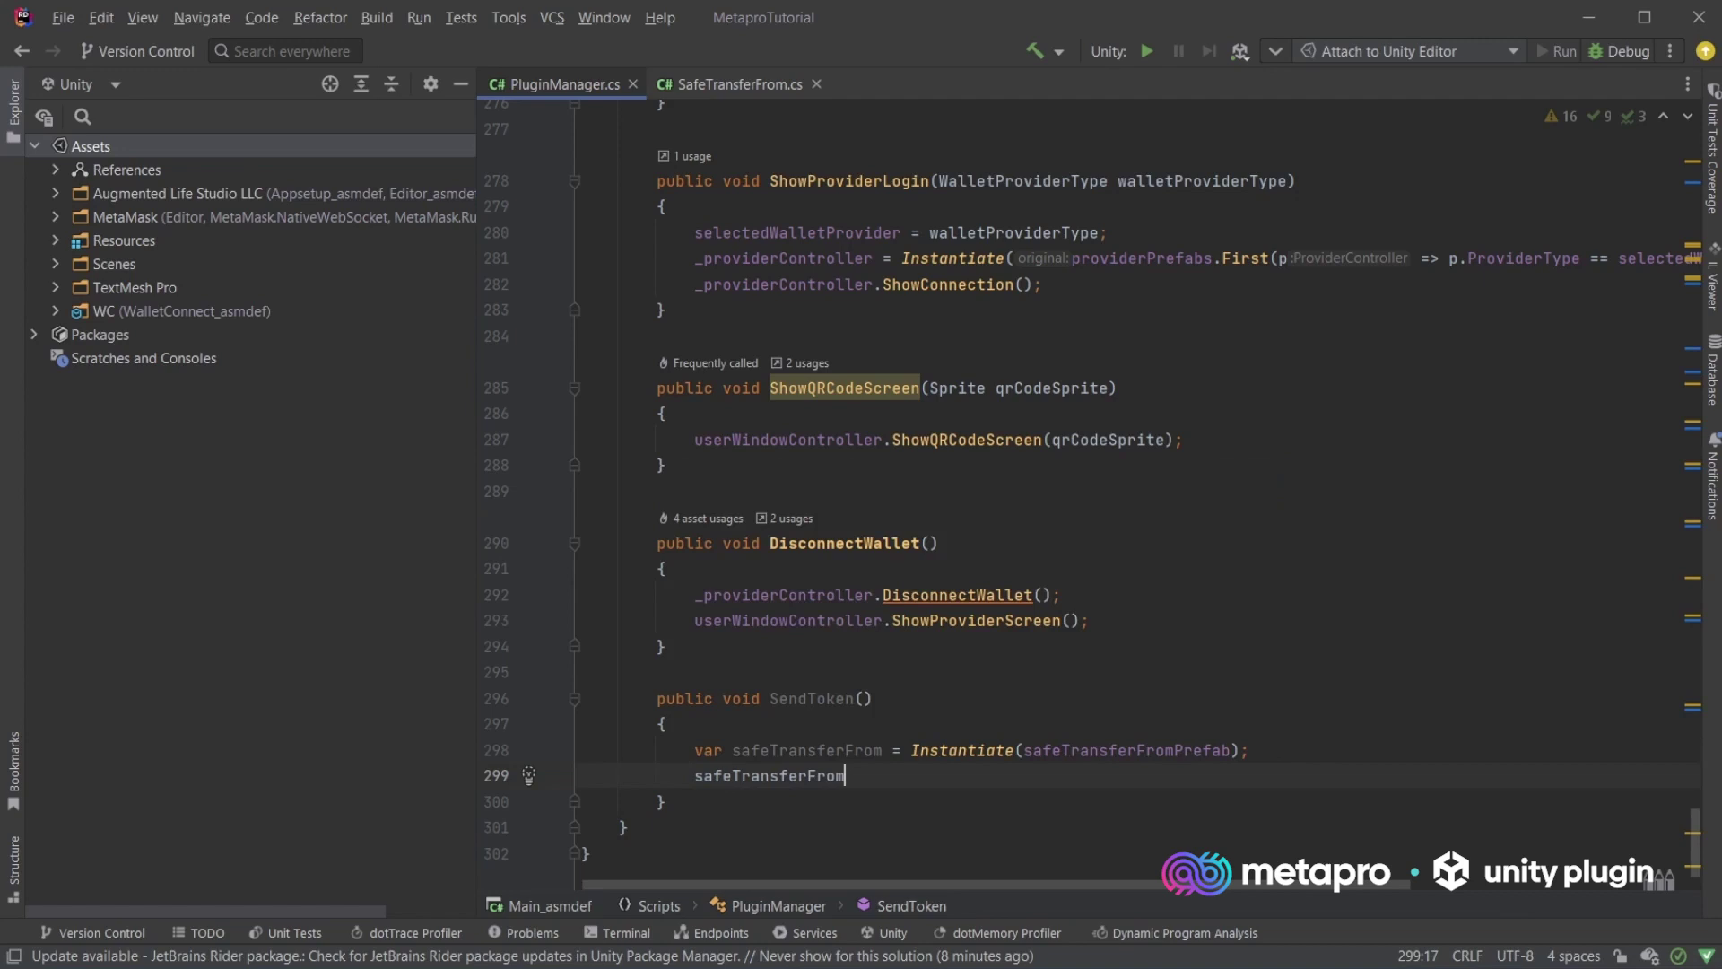
text(.)
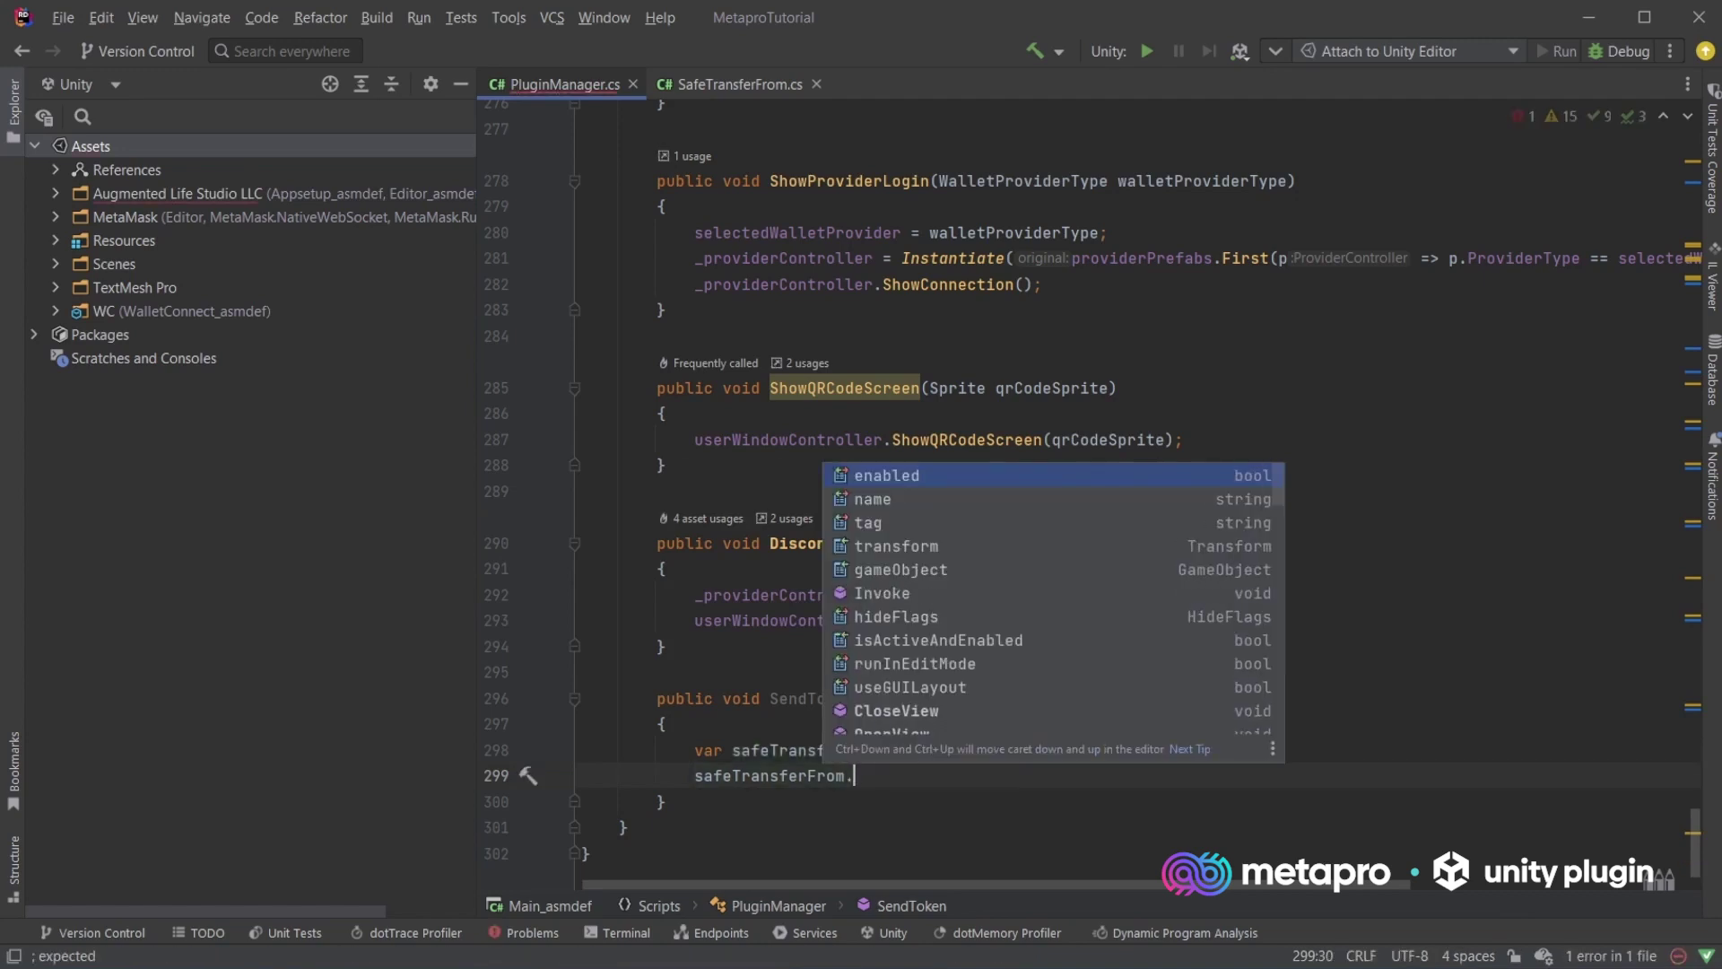
text(set)
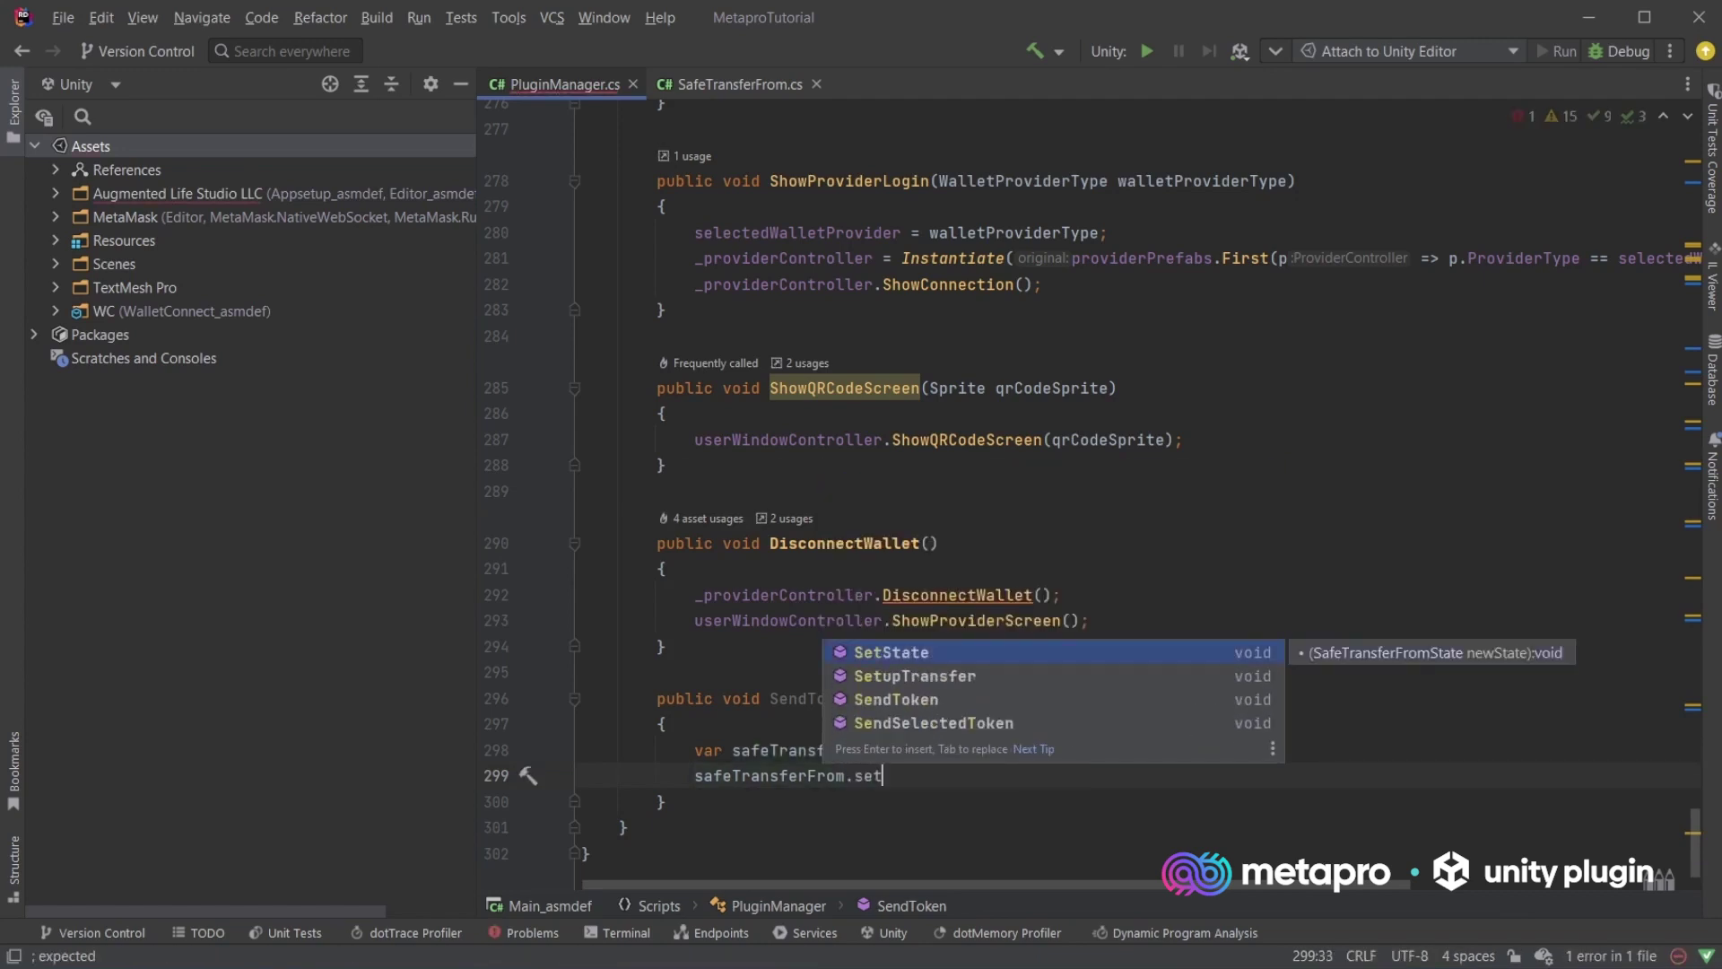
key(Down)
key(Return)
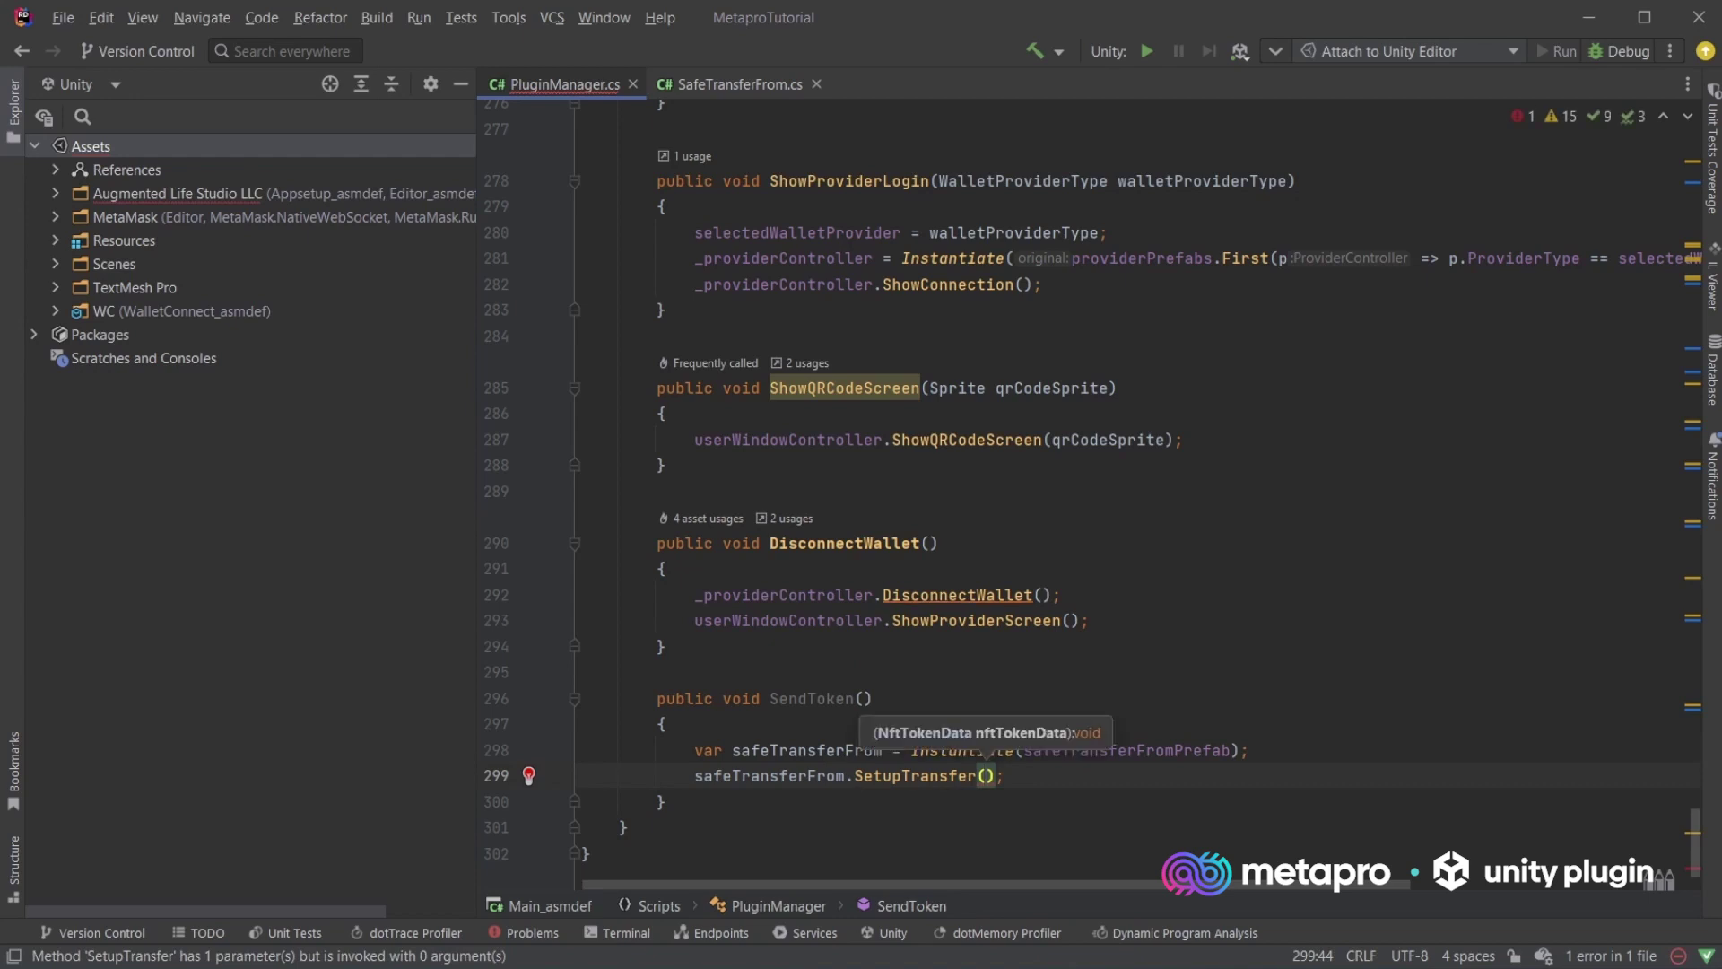
text(s)
key(Escape)
key(ctrl+space)
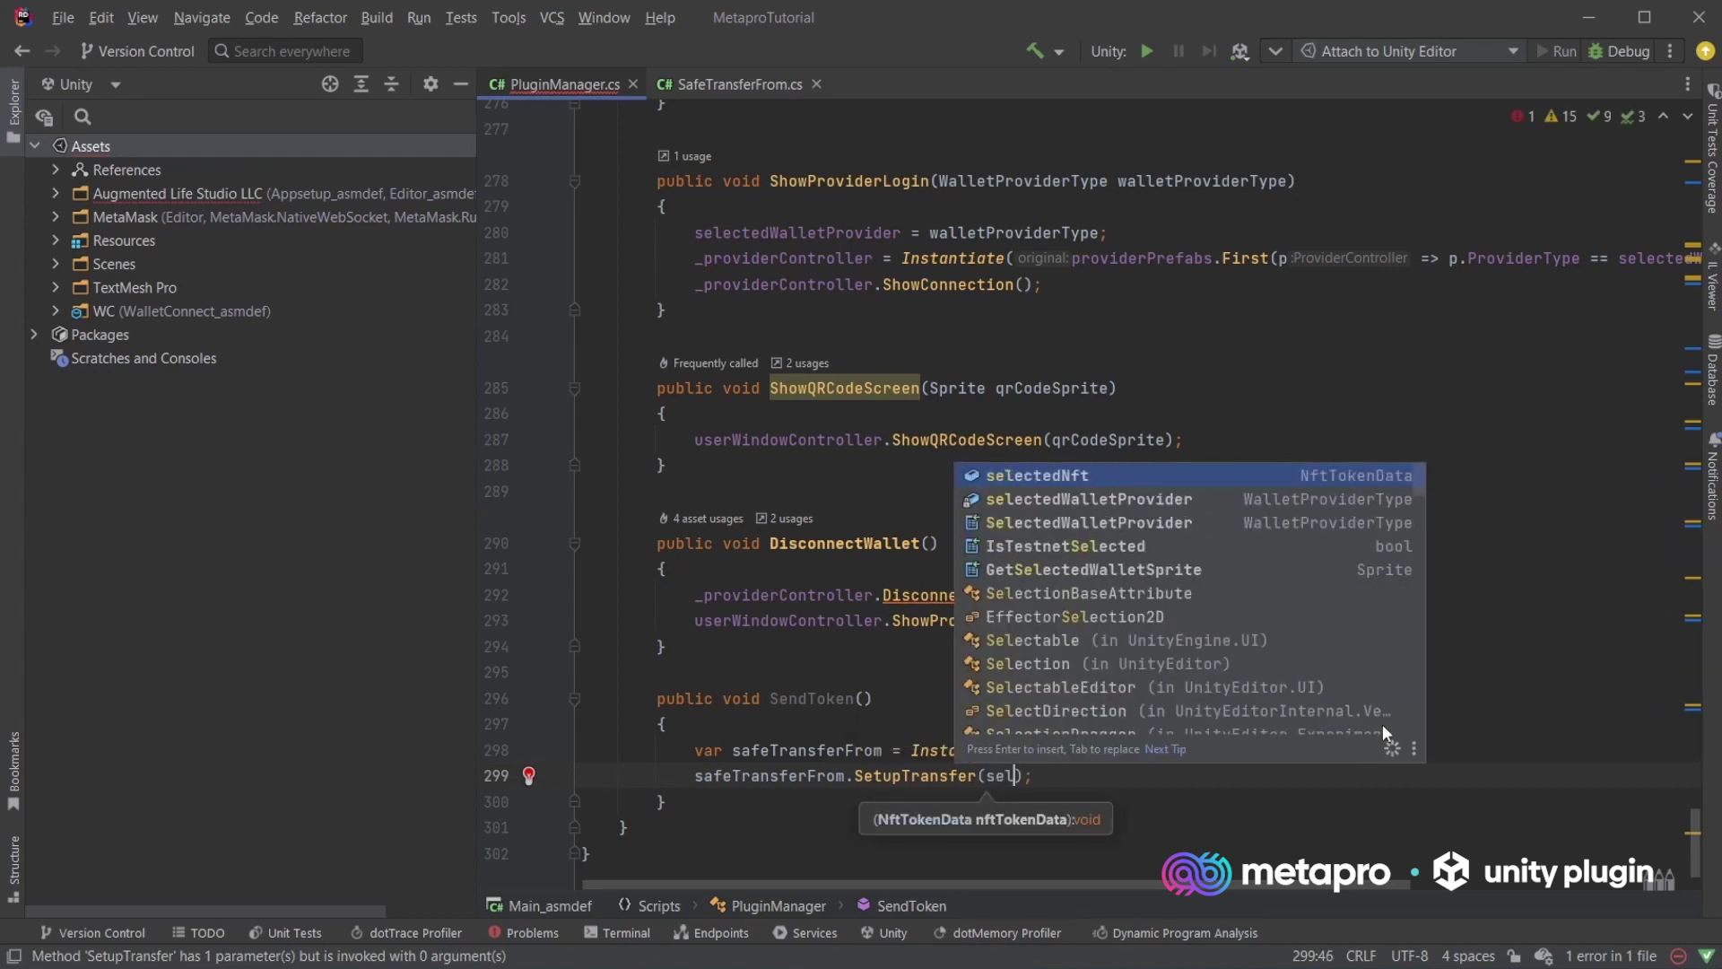
key(Return)
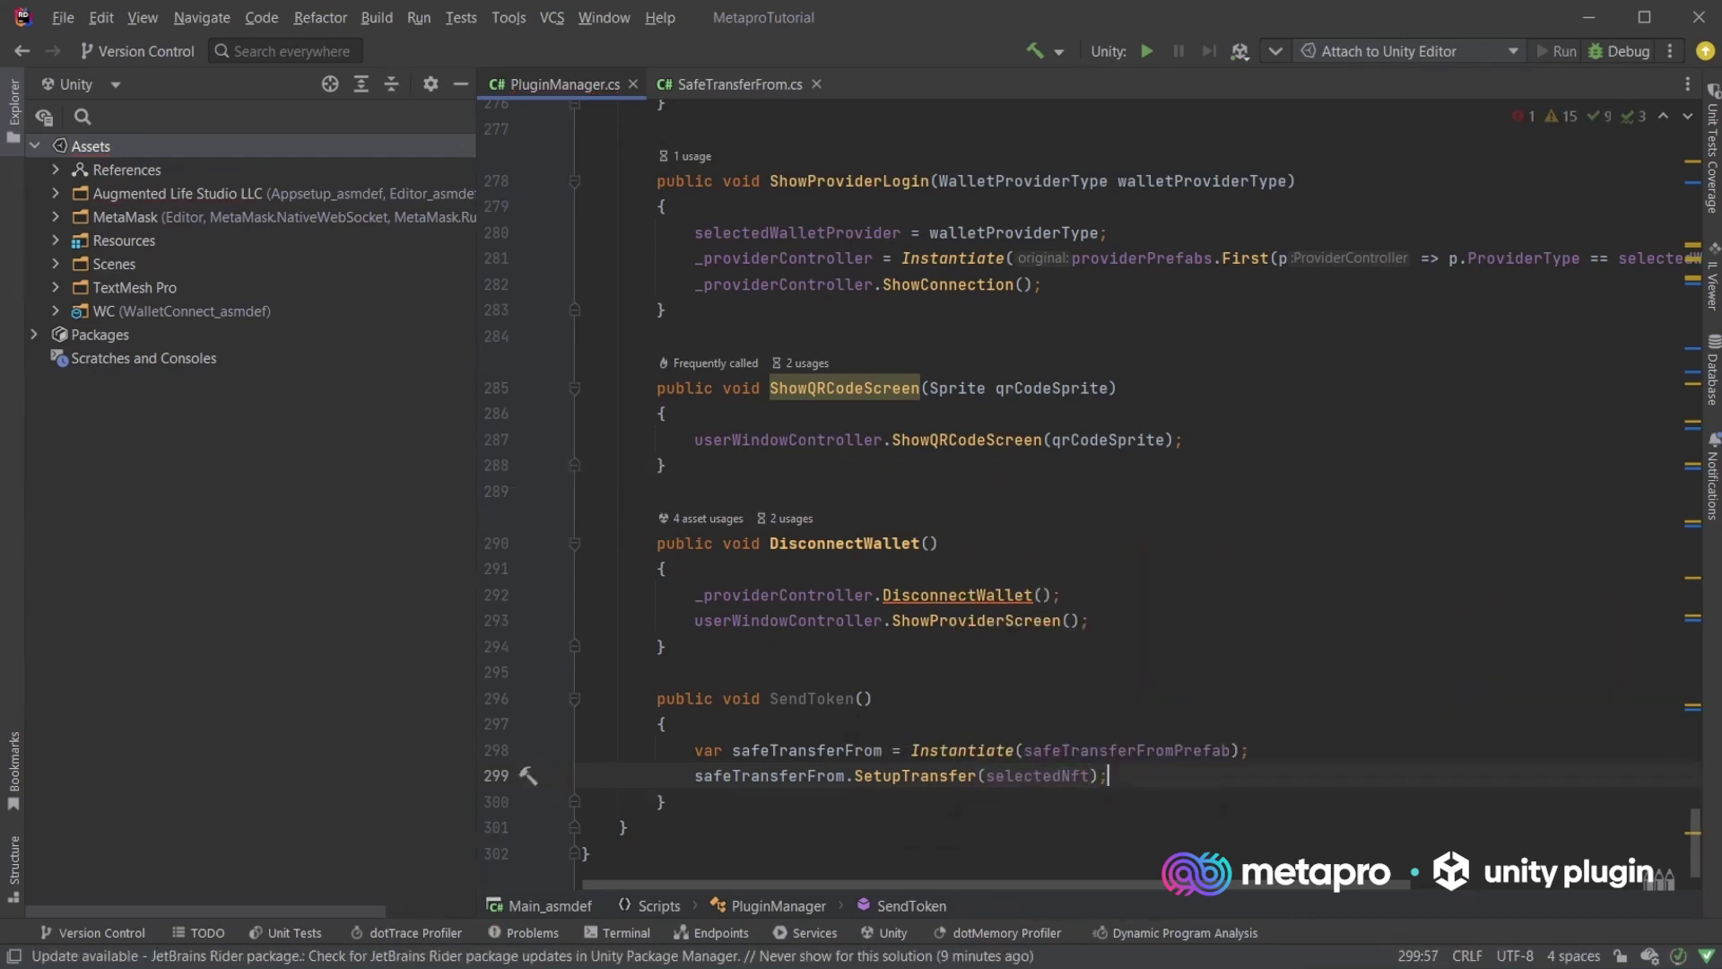
key(alt+Tab)
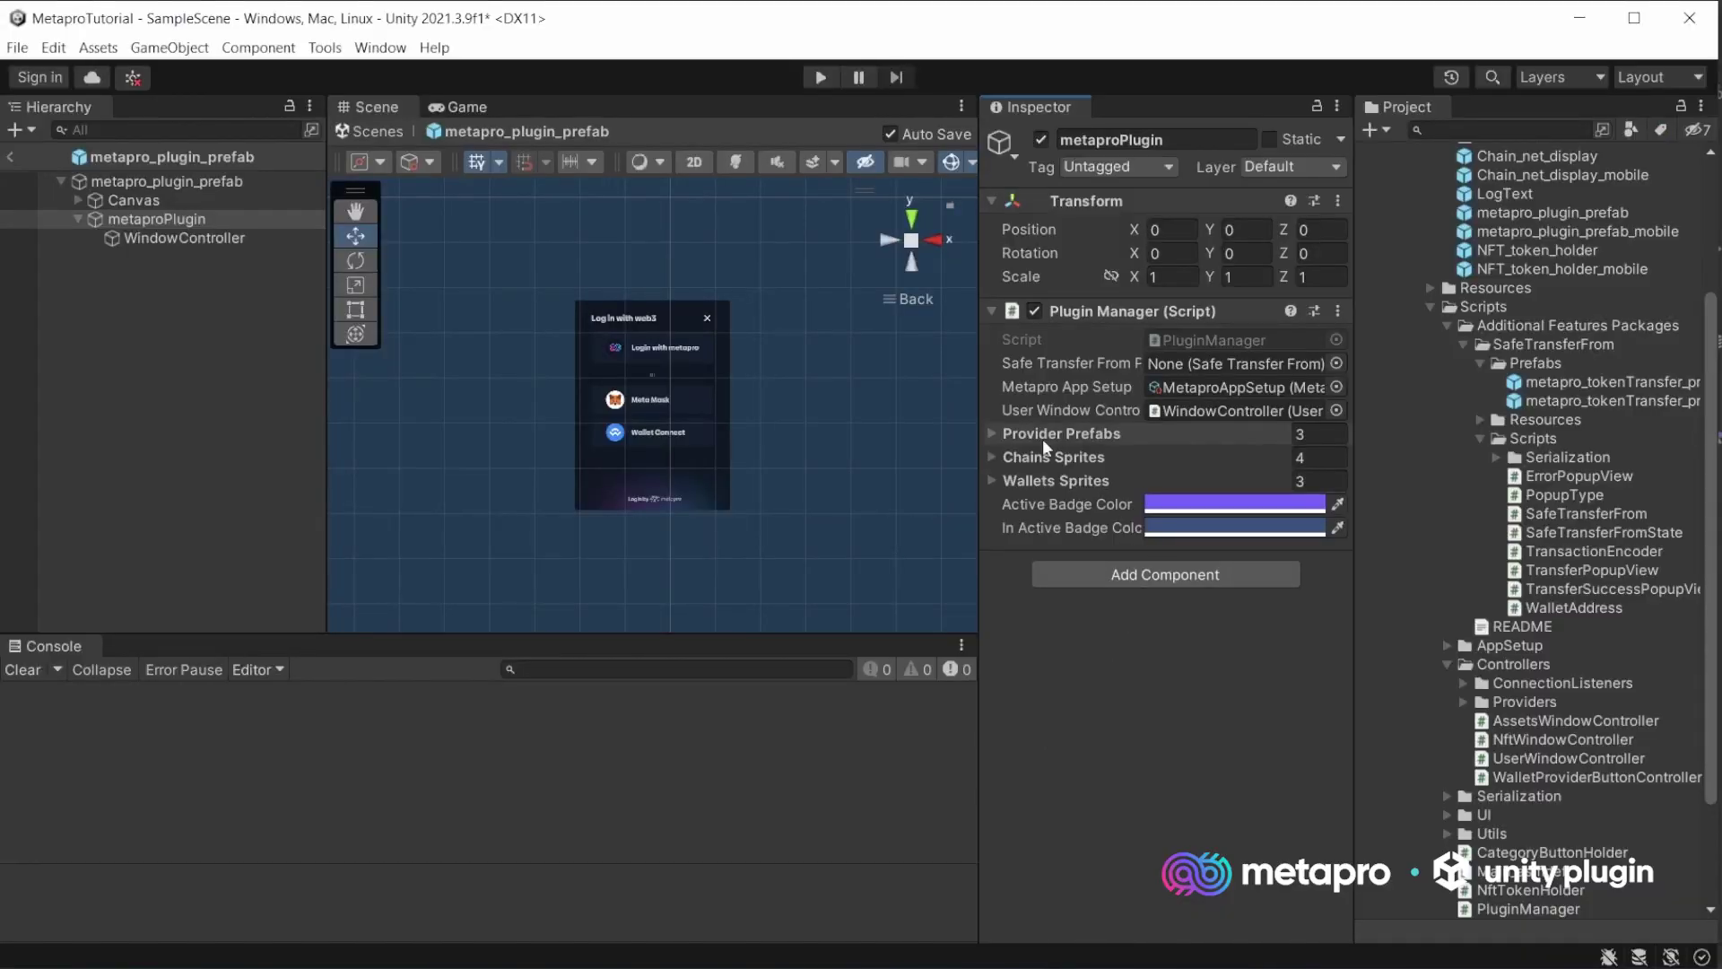
Assign the metapro_tokenTransfer prefab to metaproPlugin's Safe Transfer From field.
click(296, 223)
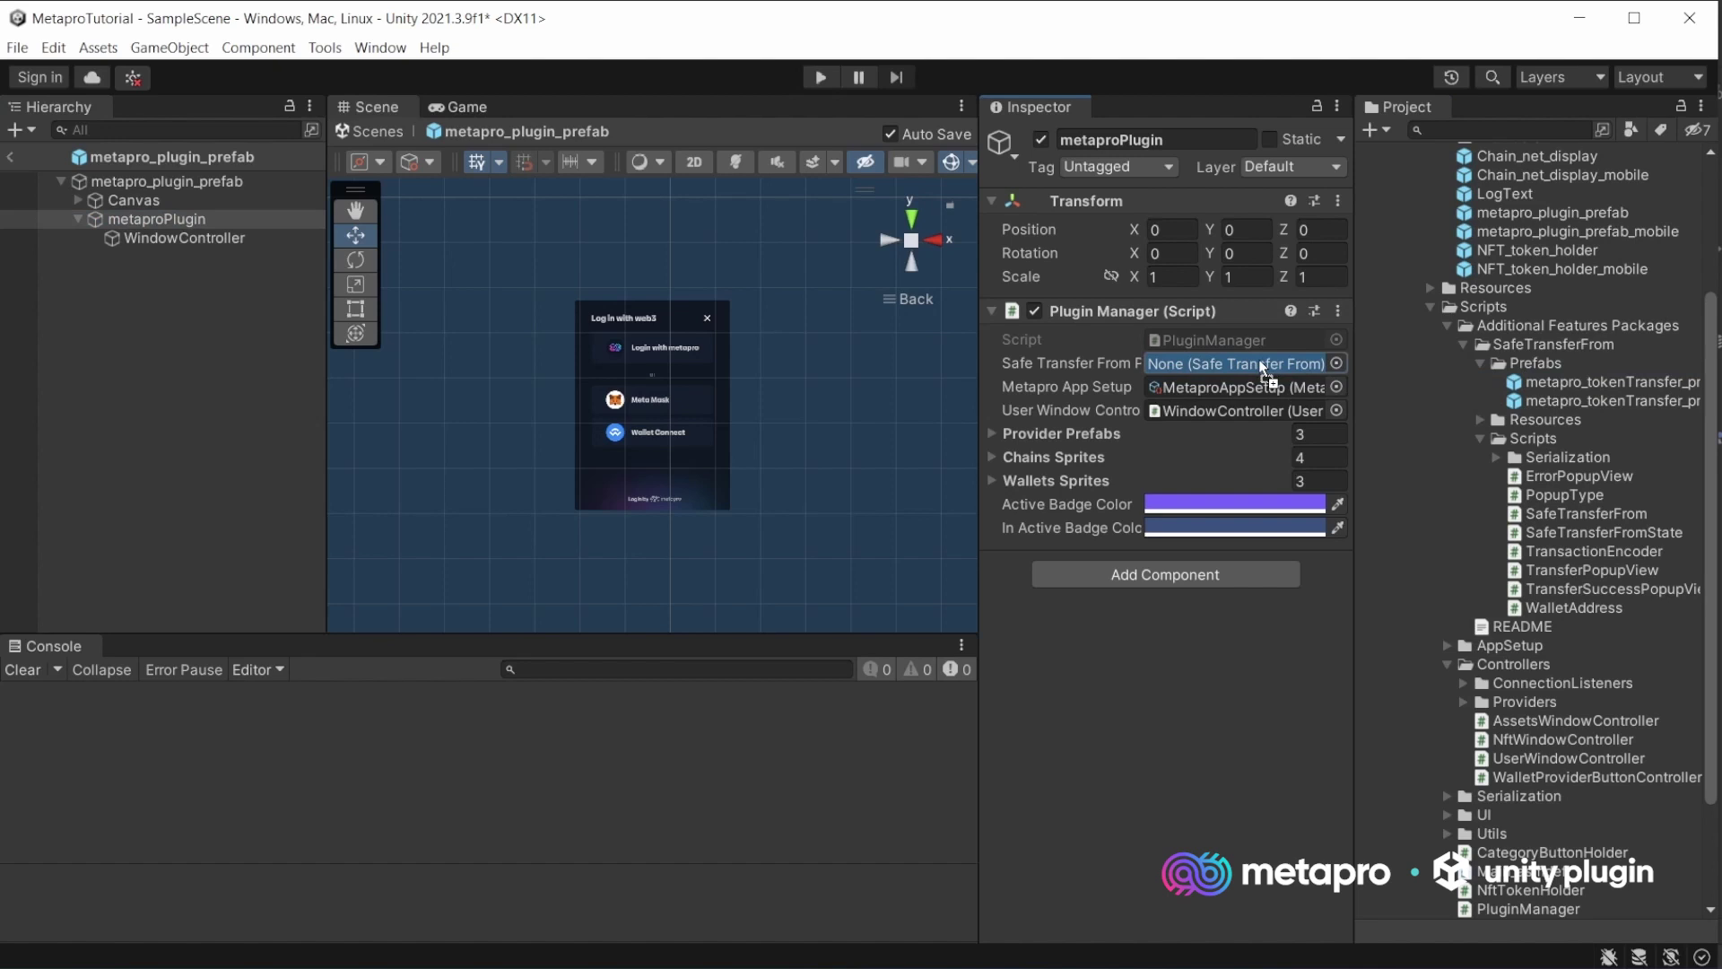
drag(1593, 387, 1259, 362)
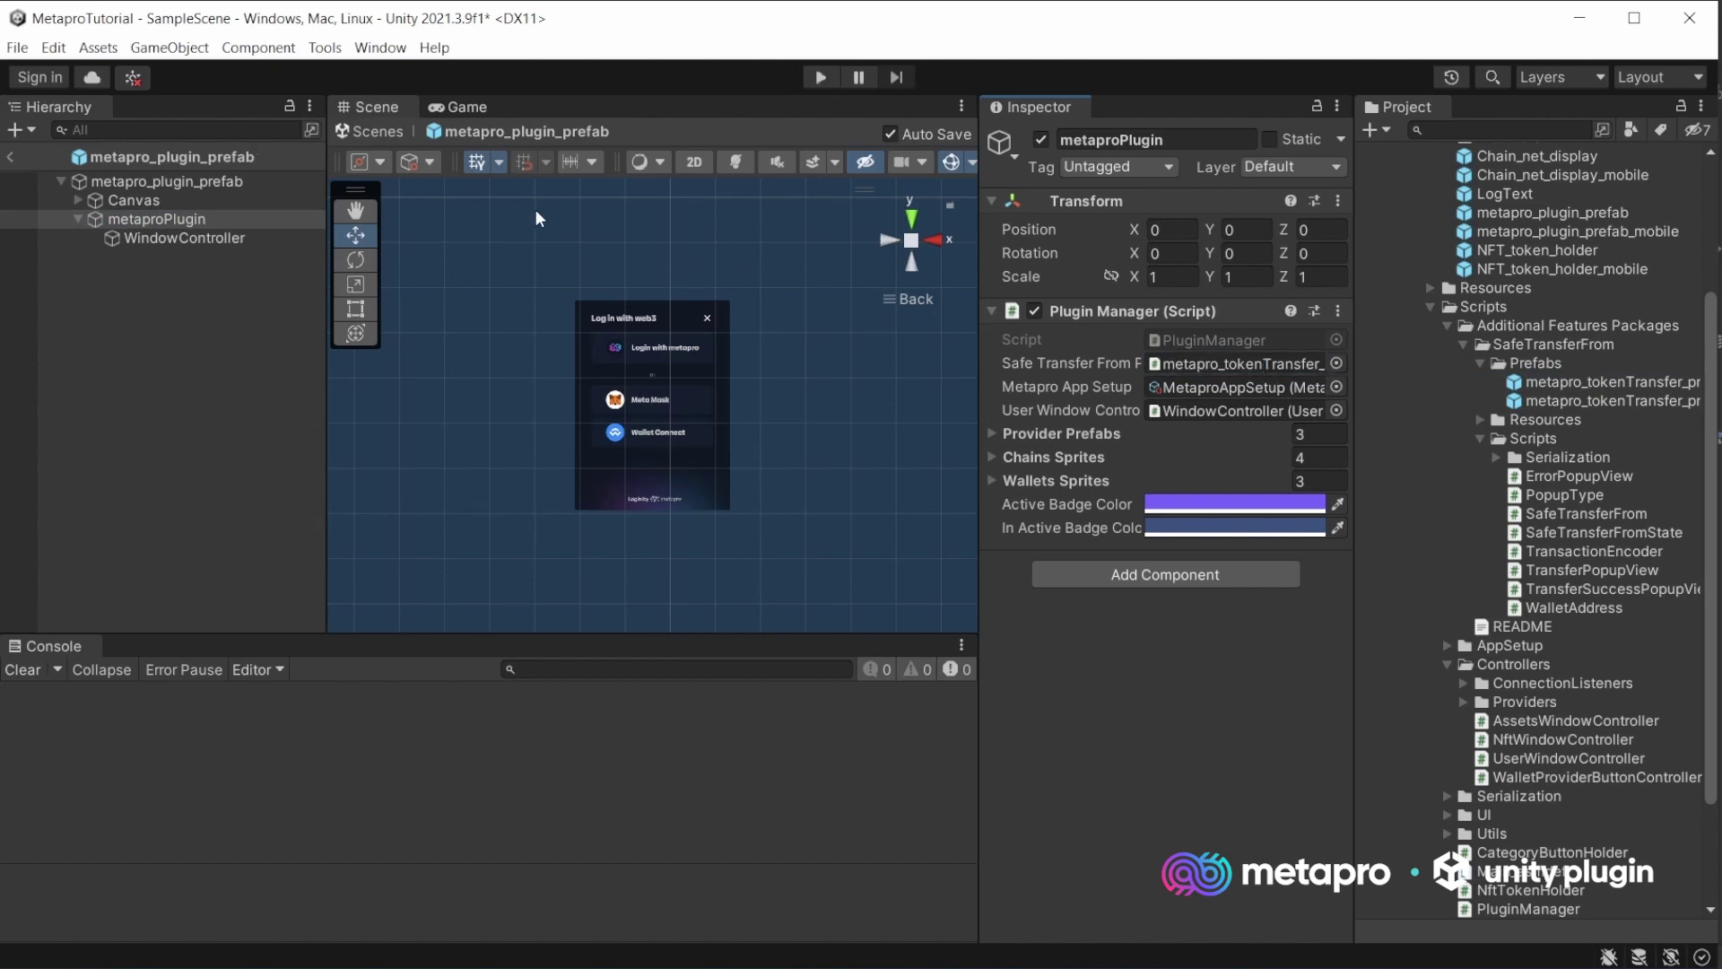
Expand Canvas and activate Logged_wallet_popup and NFT_card.
mouse_move(121, 199)
click(78, 201)
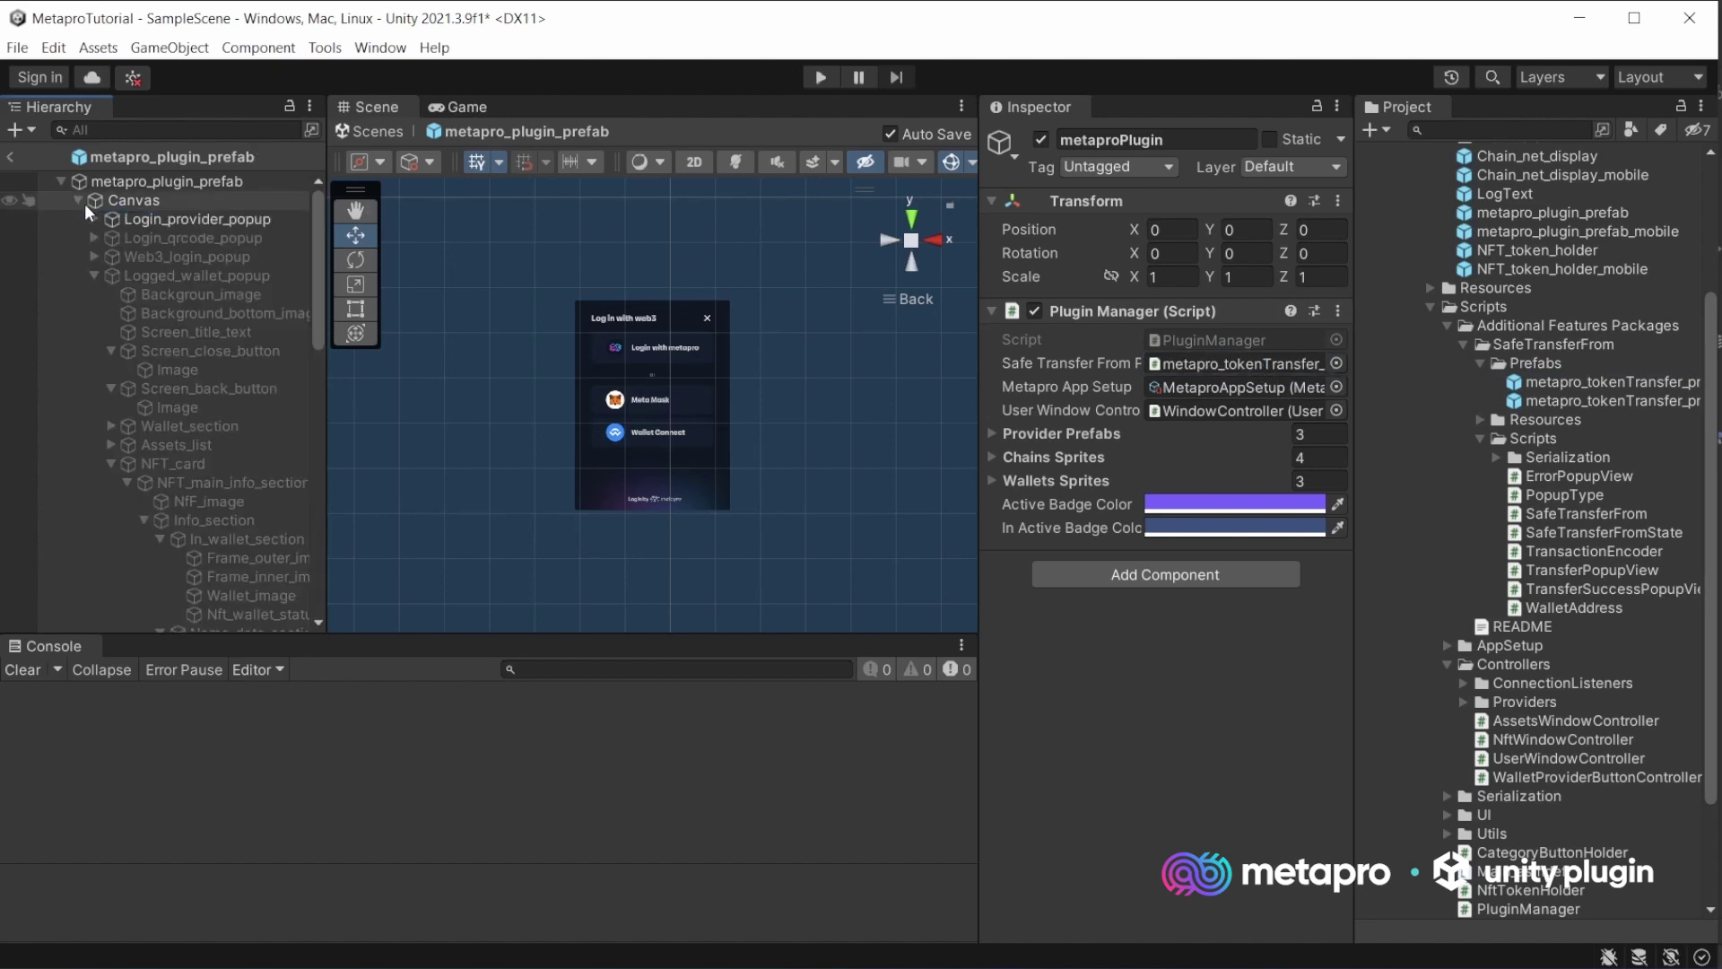
click(193, 275)
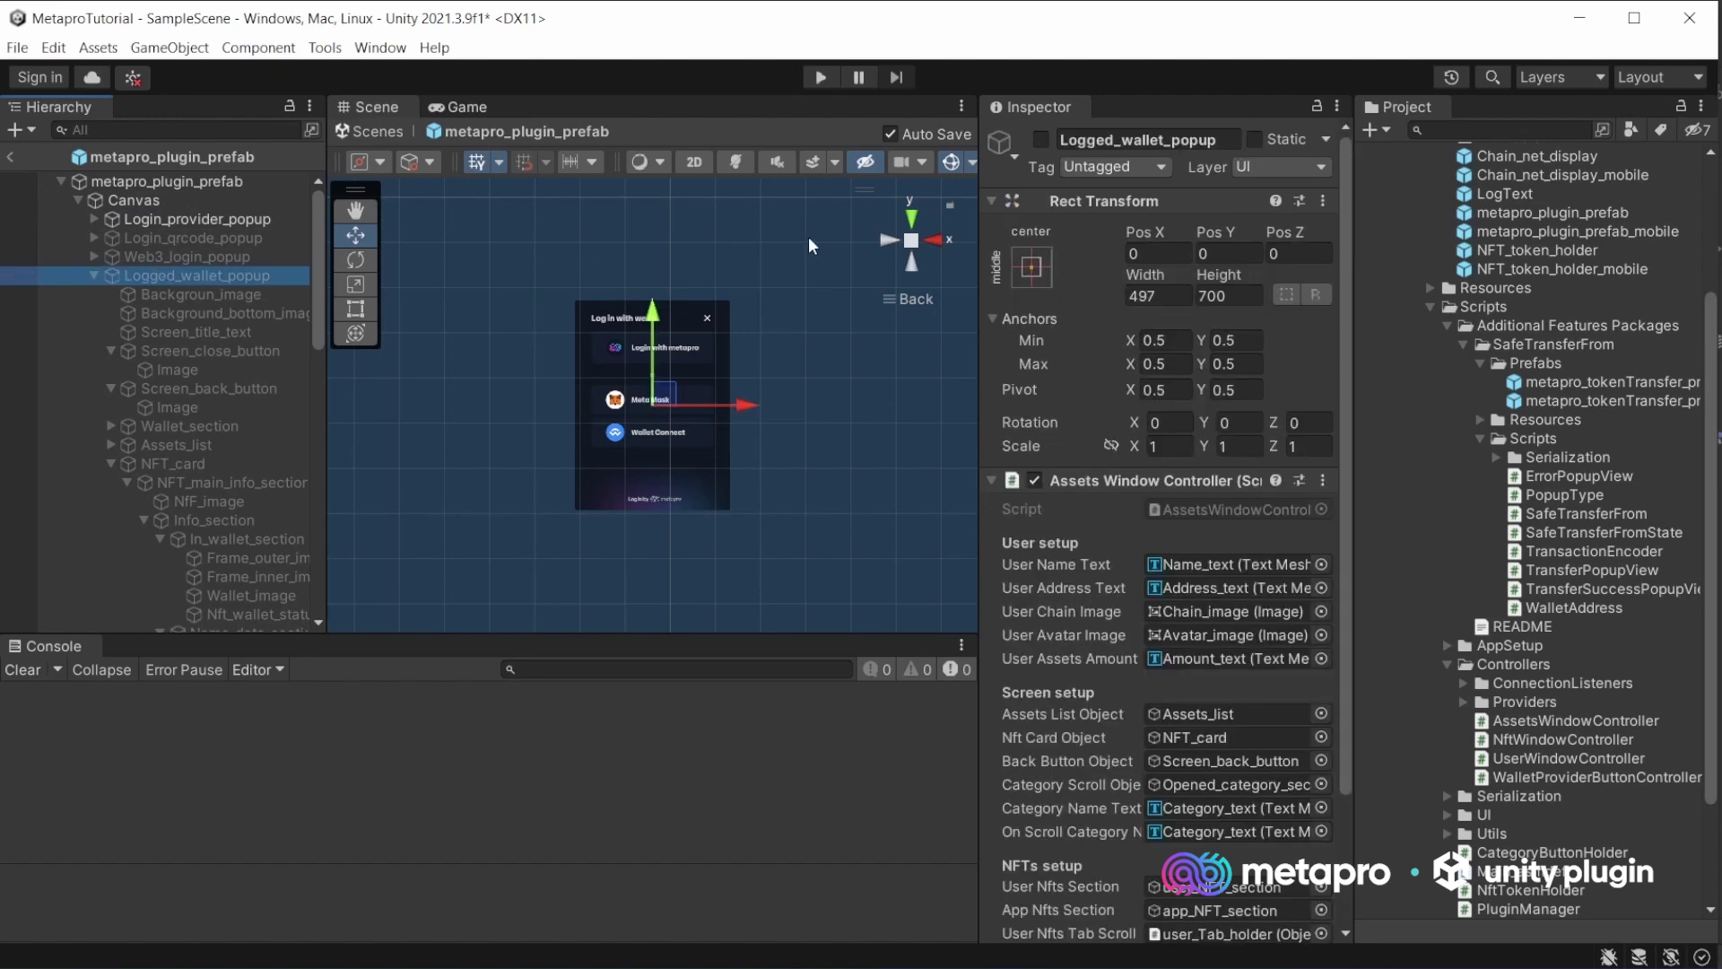
click(1041, 139)
scroll(201, 333, down, 3)
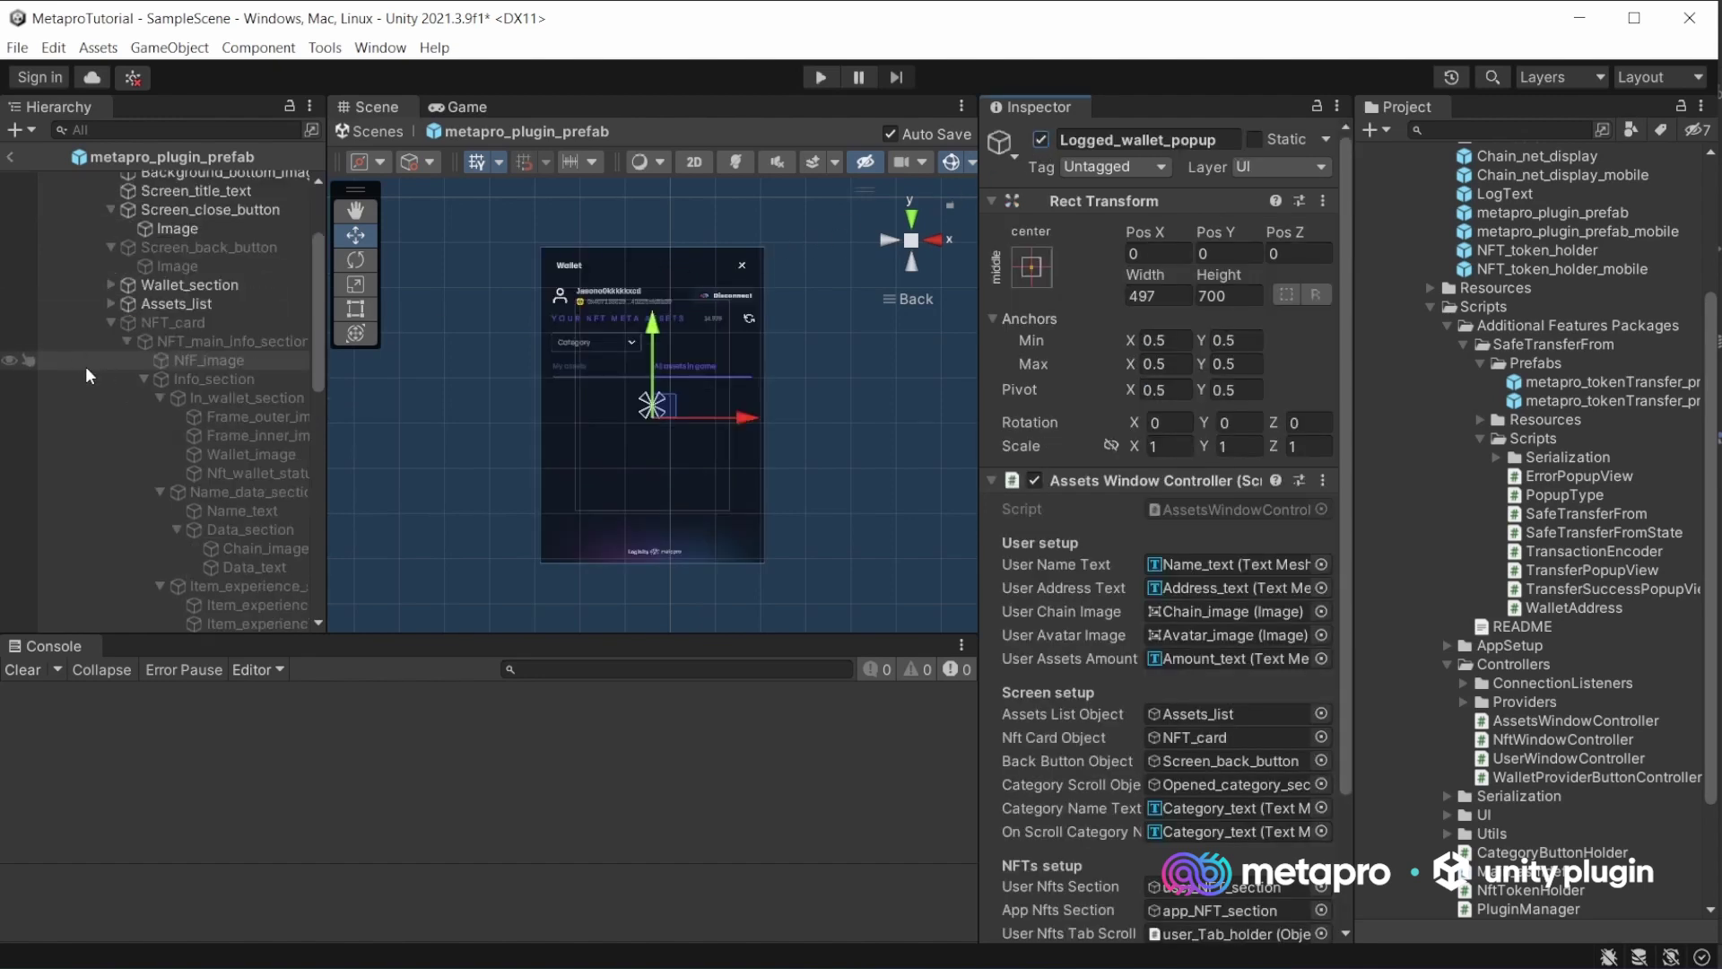
click(199, 325)
click(1041, 139)
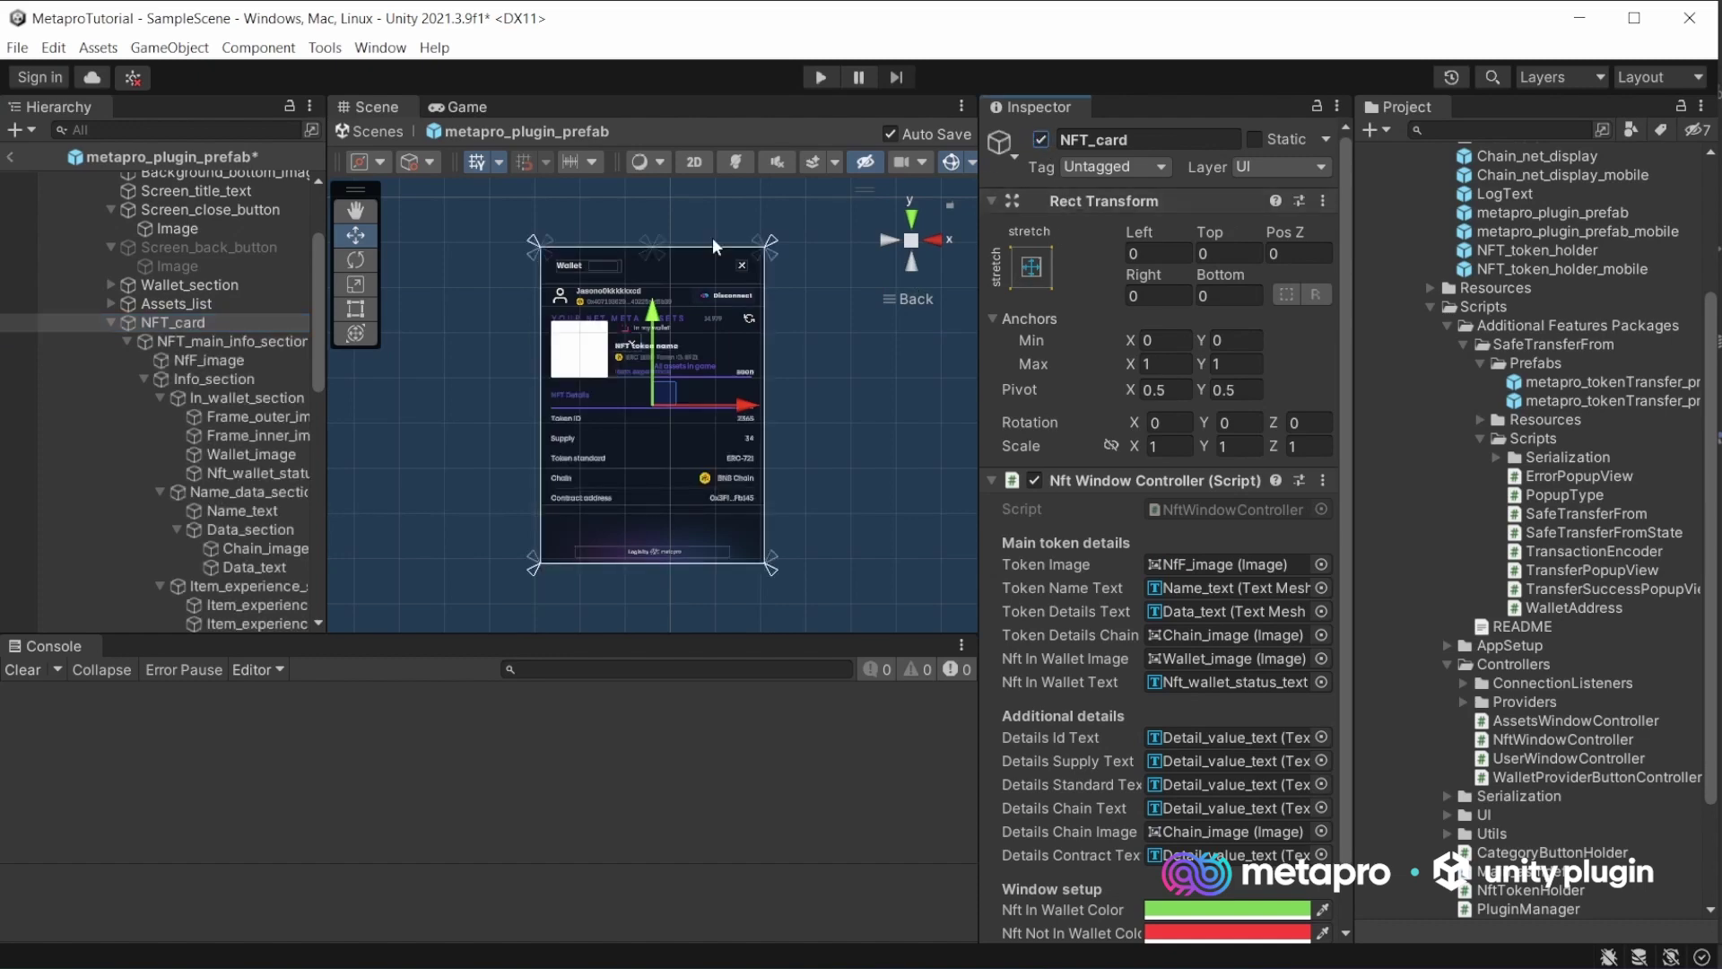
Activate Send_token_button and inspect Button_collider's On Click() events.
scroll(233, 403, down, 3)
scroll(242, 431, down, 4)
scroll(256, 448, down, 4)
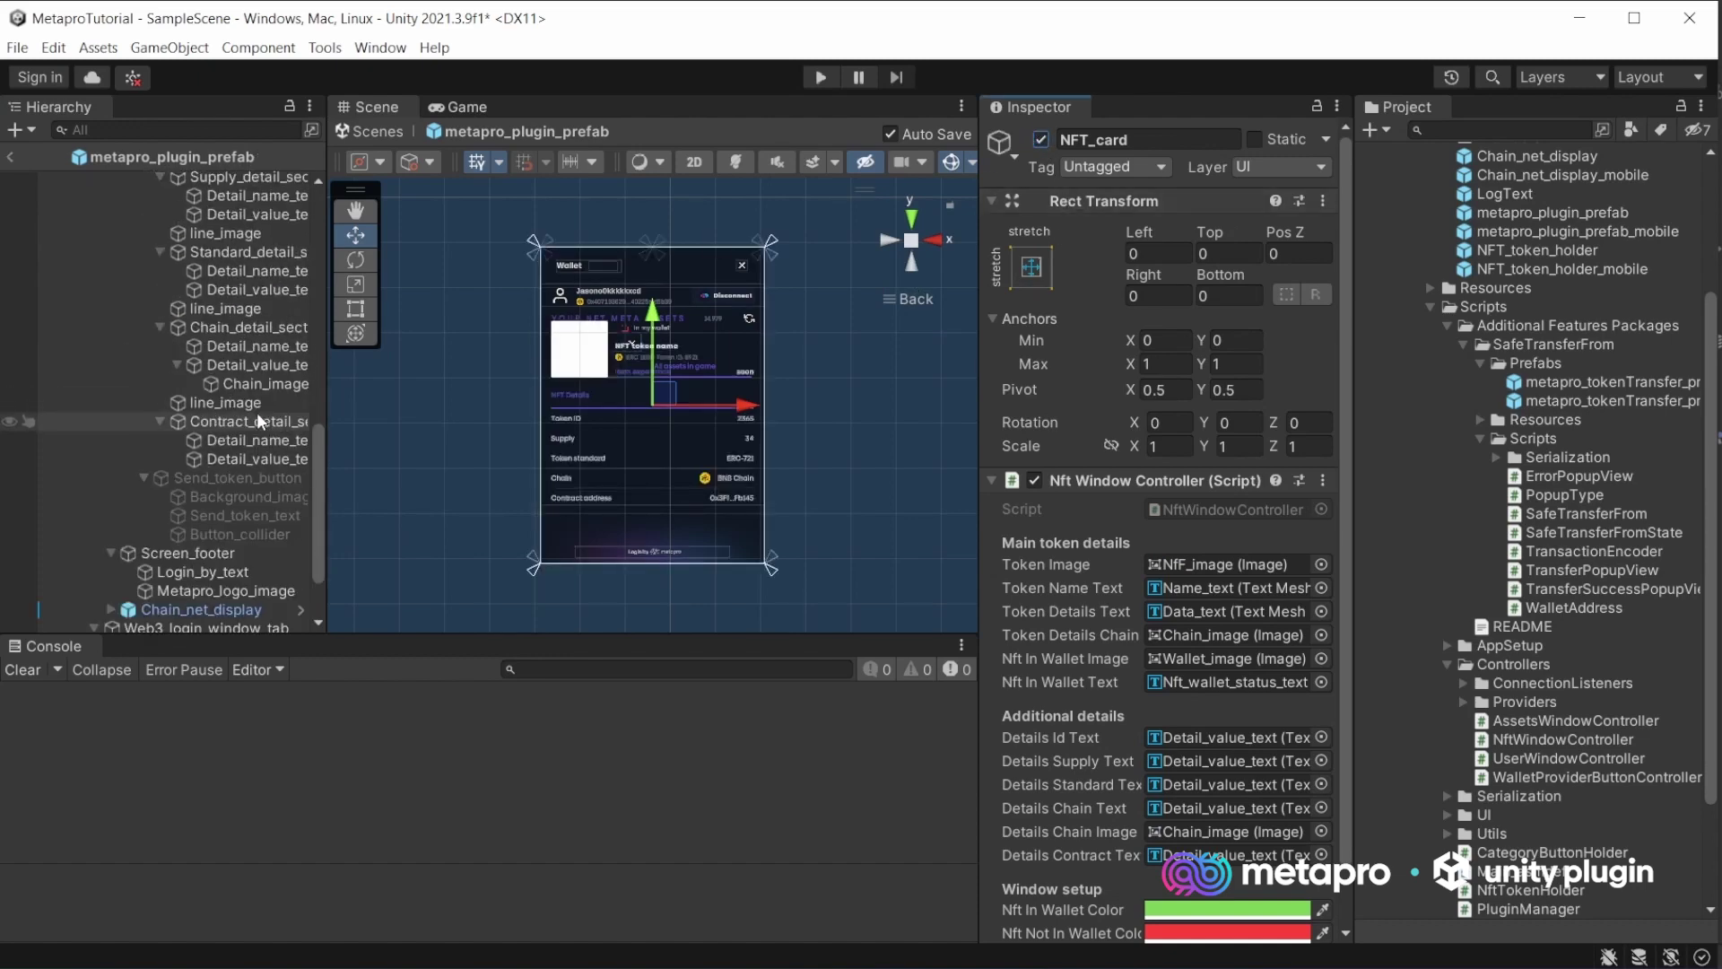
click(258, 477)
click(1041, 141)
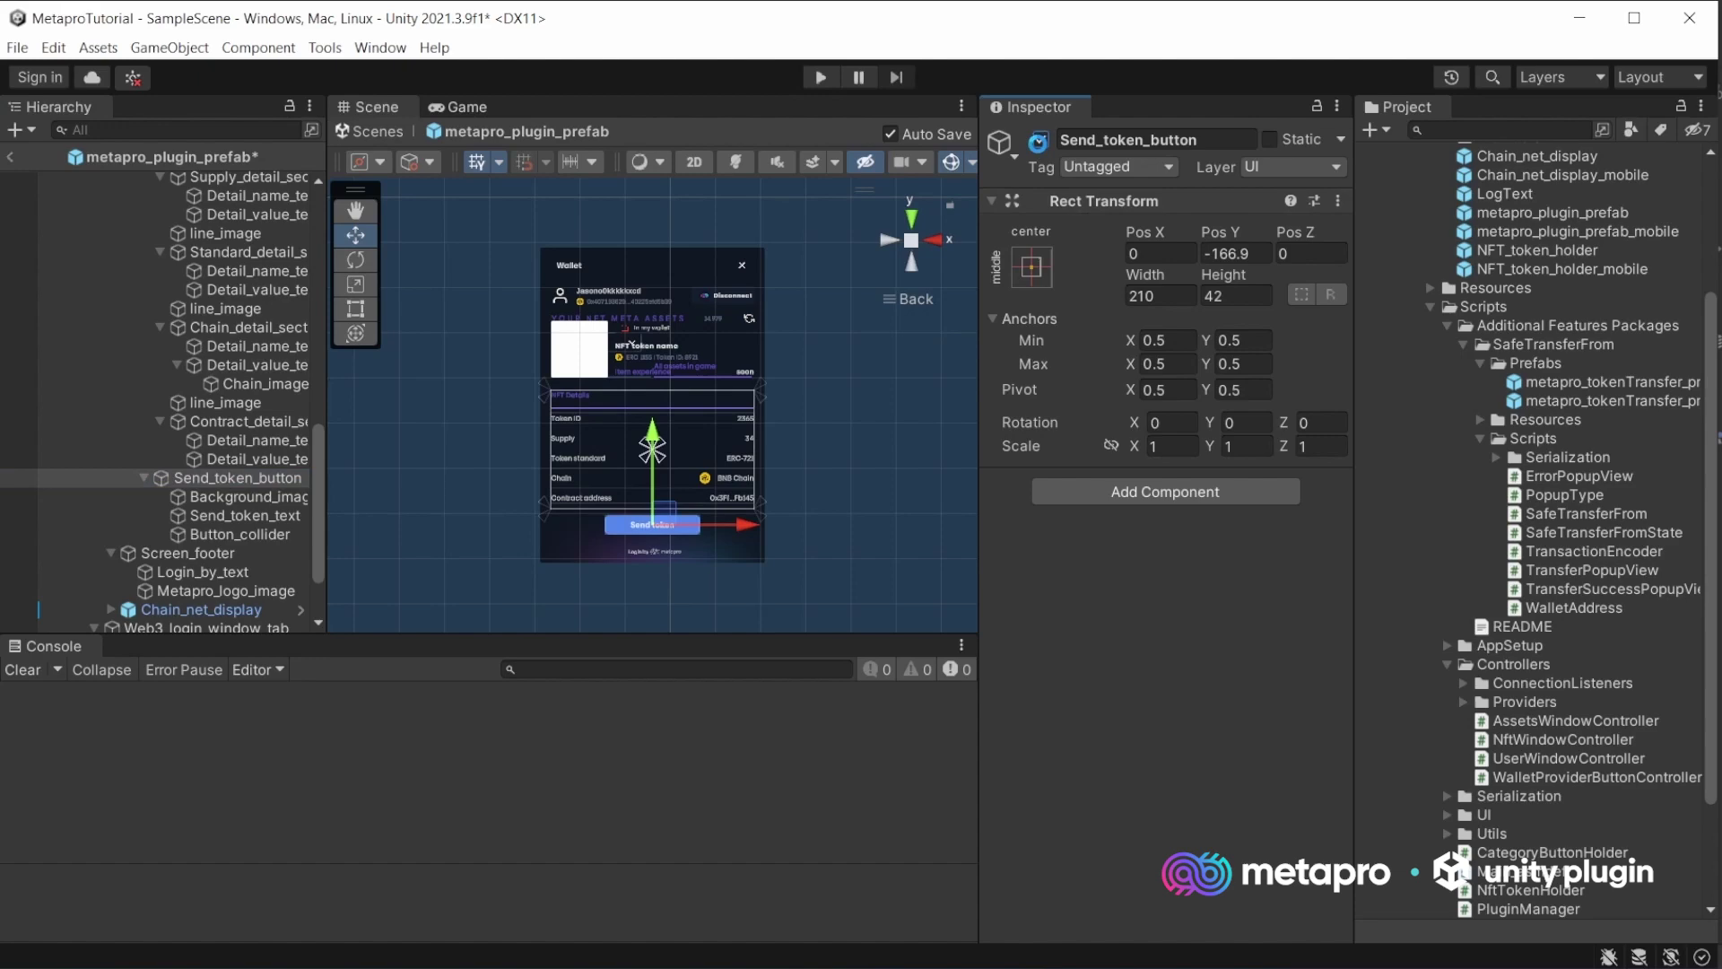
click(267, 535)
scroll(1101, 555, down, 3)
scroll(1102, 560, down, 1)
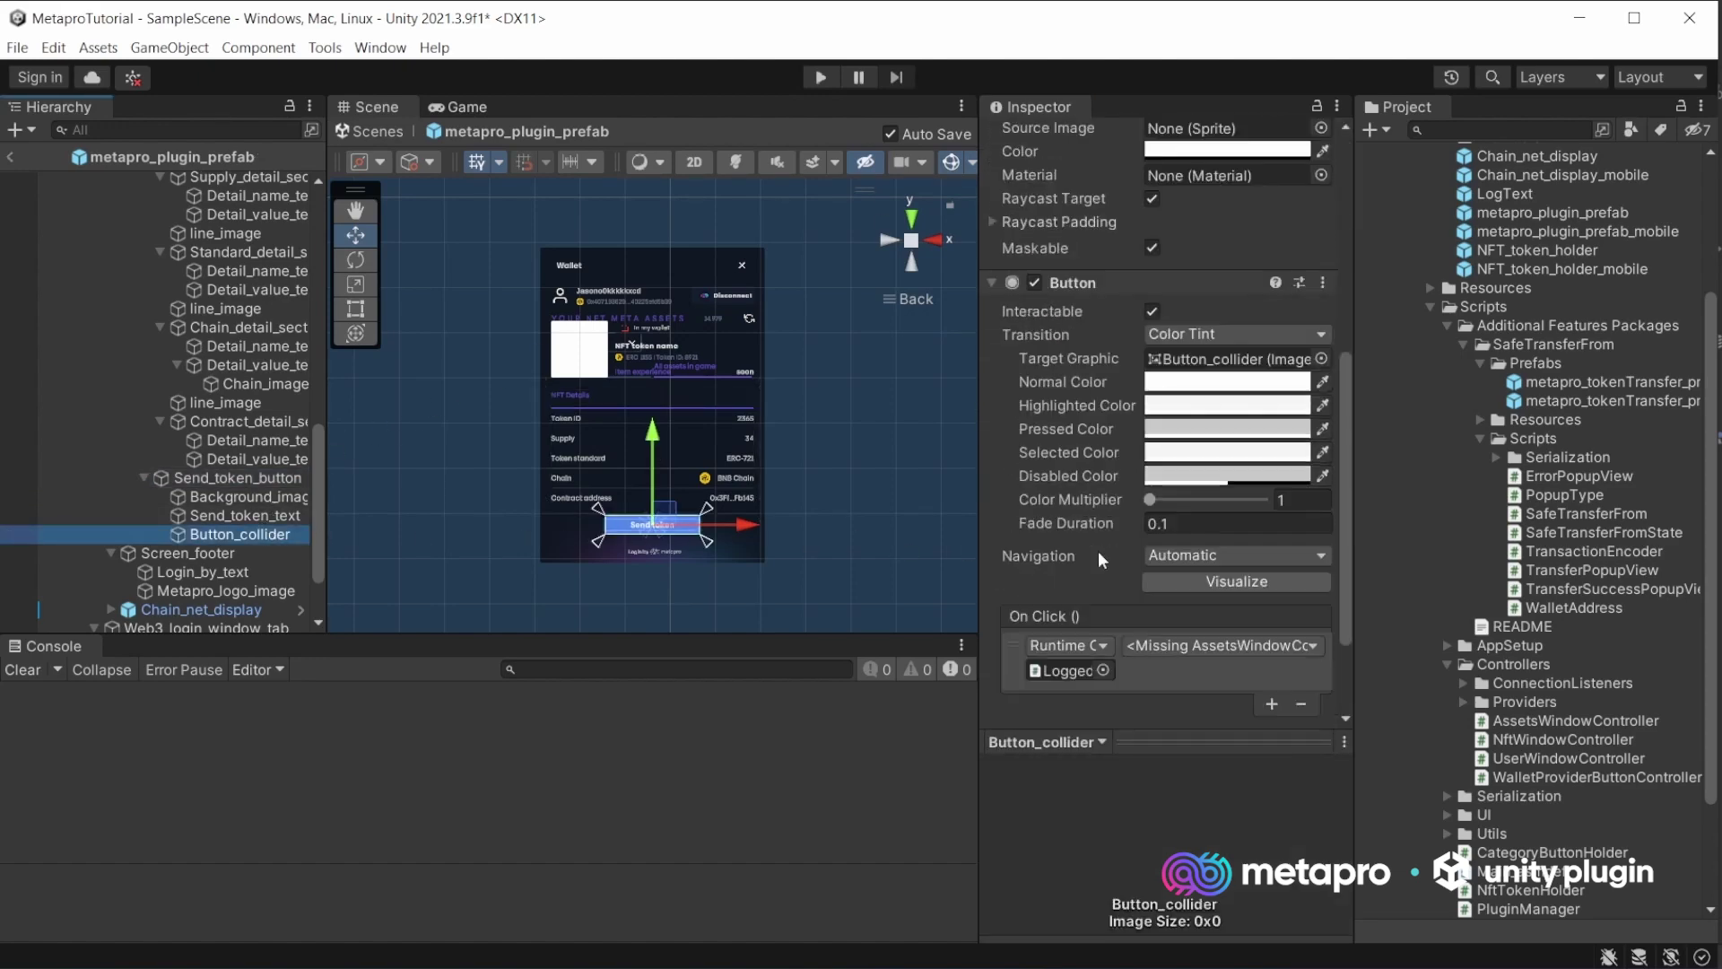
scroll(1103, 560, down, 2)
scroll(188, 557, down, 3)
Make Button_collider's On Click call PluginManager.SendToken on metaproPlugin.
click(183, 610)
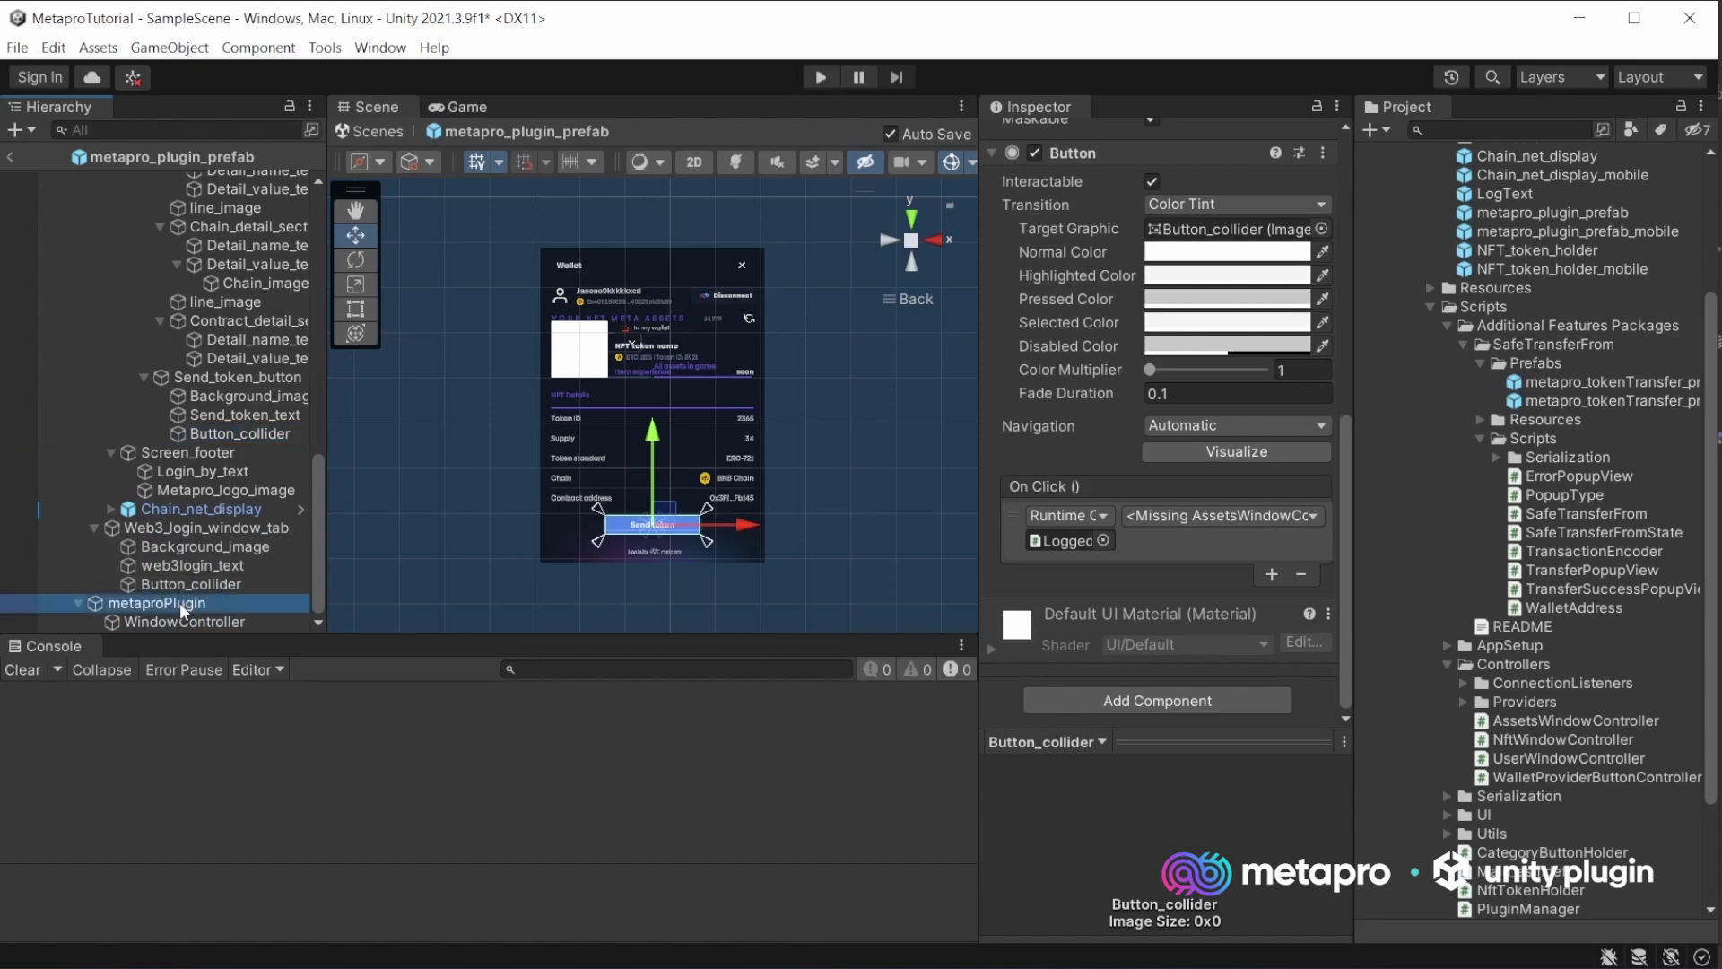
drag(184, 610, 1065, 541)
click(1164, 517)
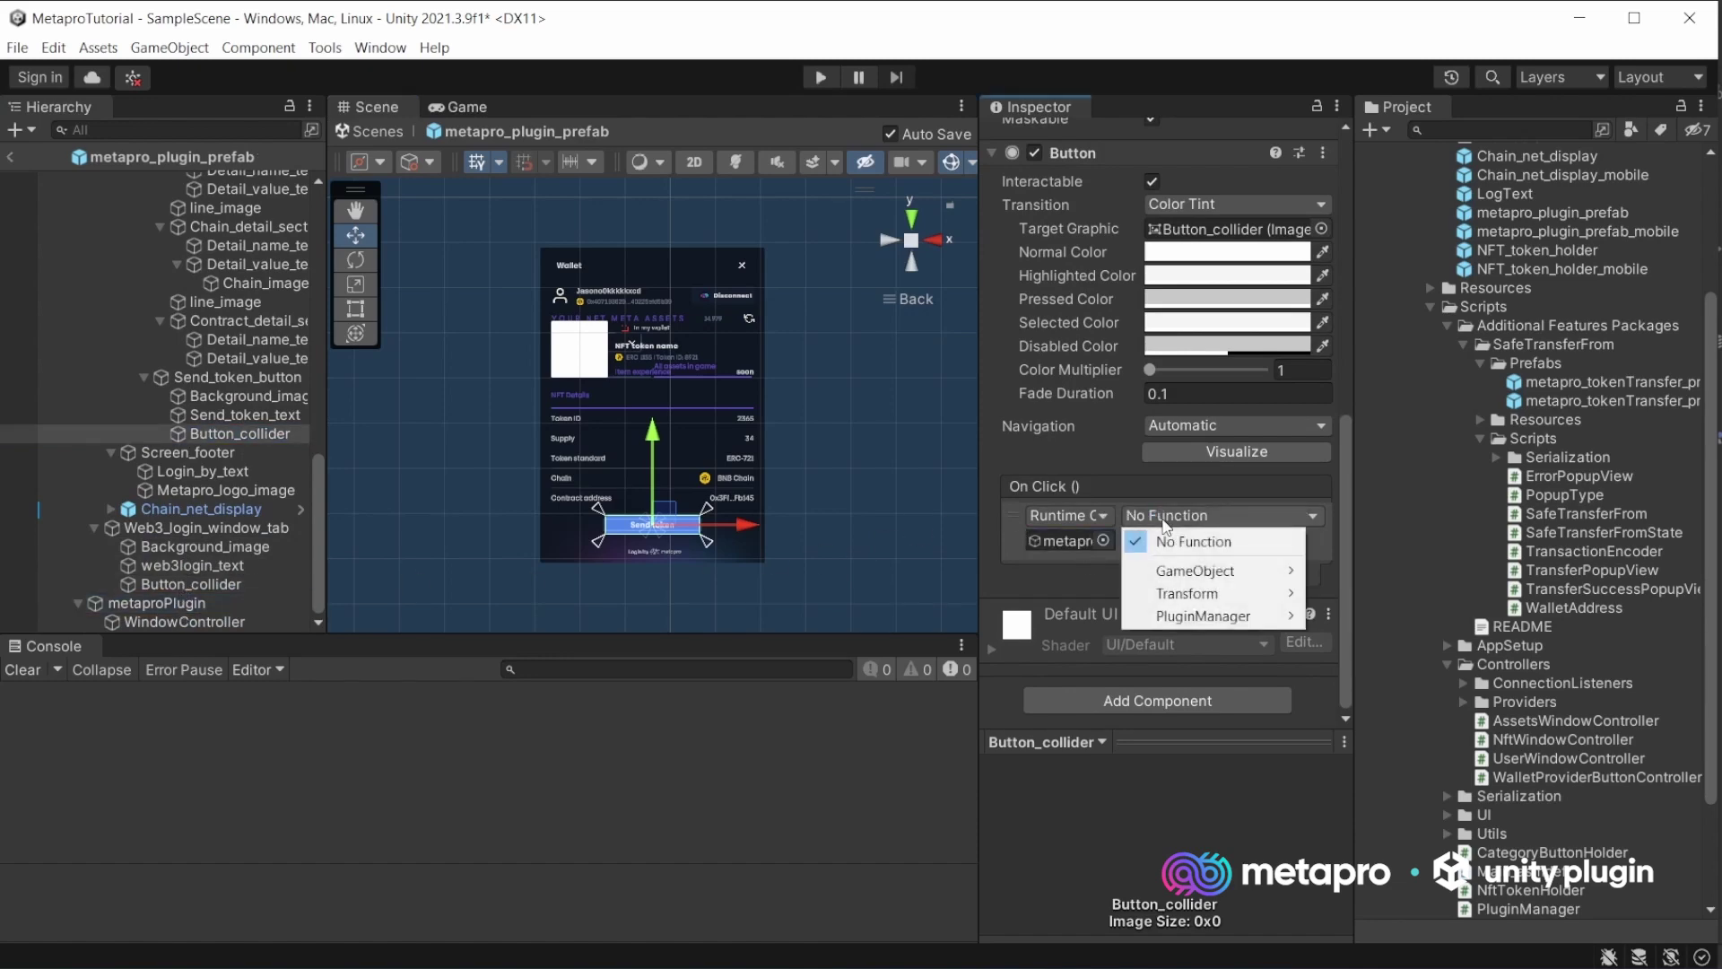
mouse_move(1206, 616)
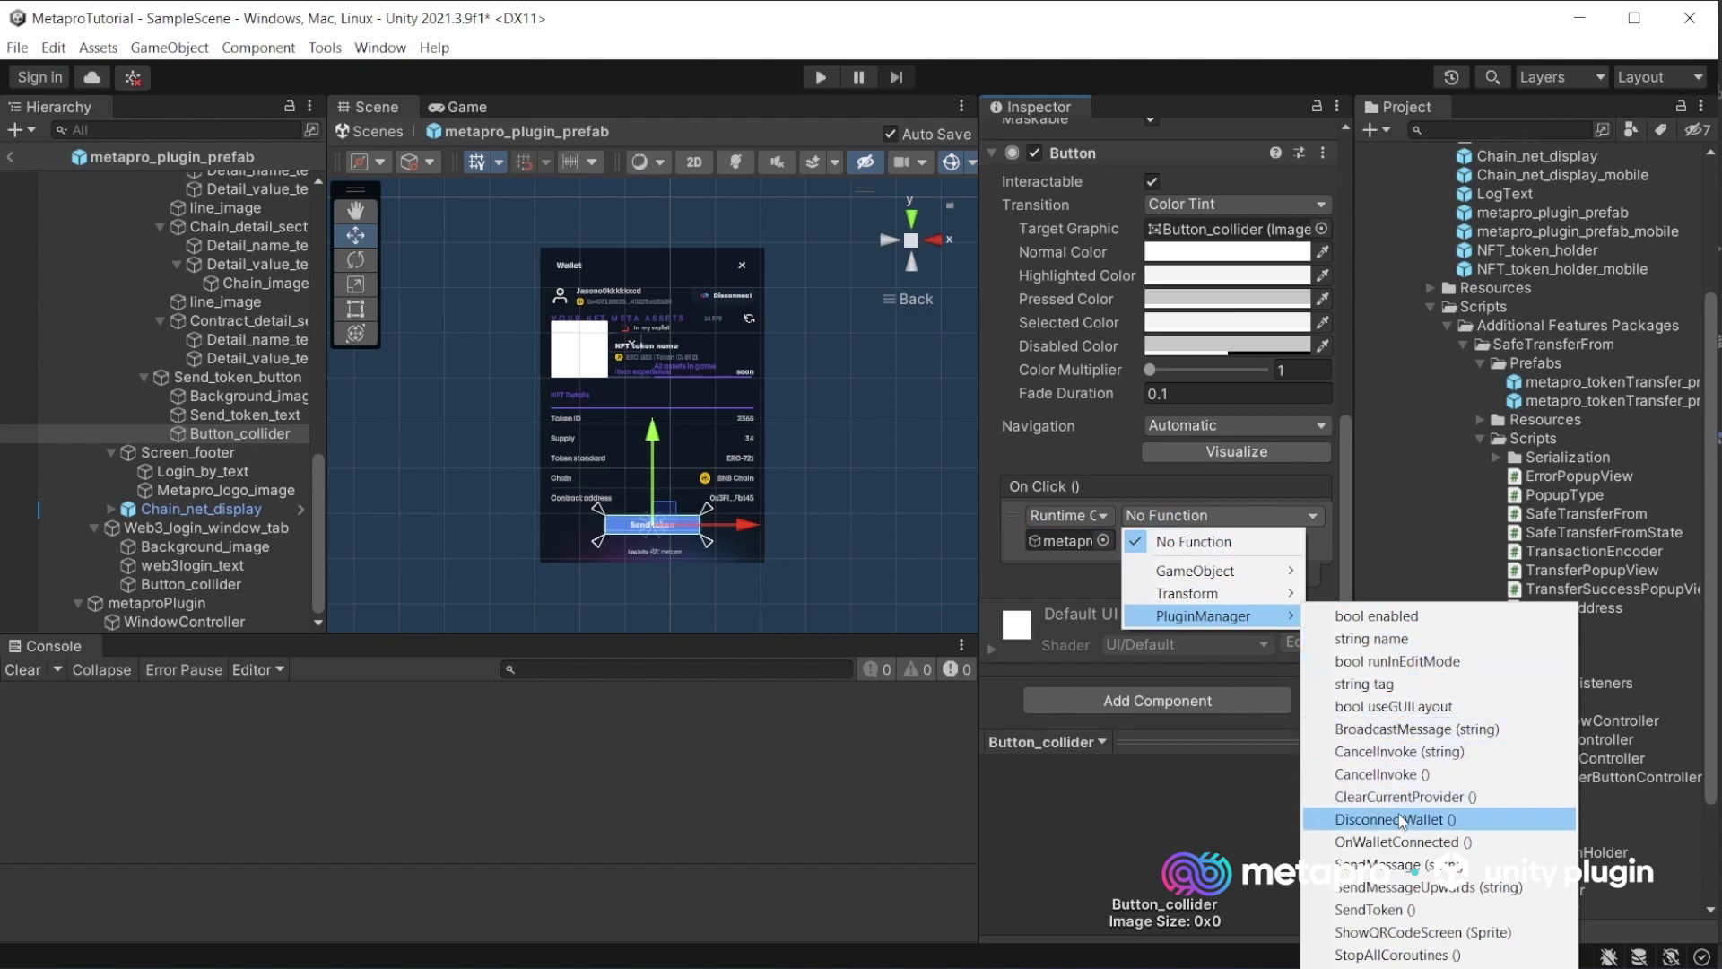
click(1404, 910)
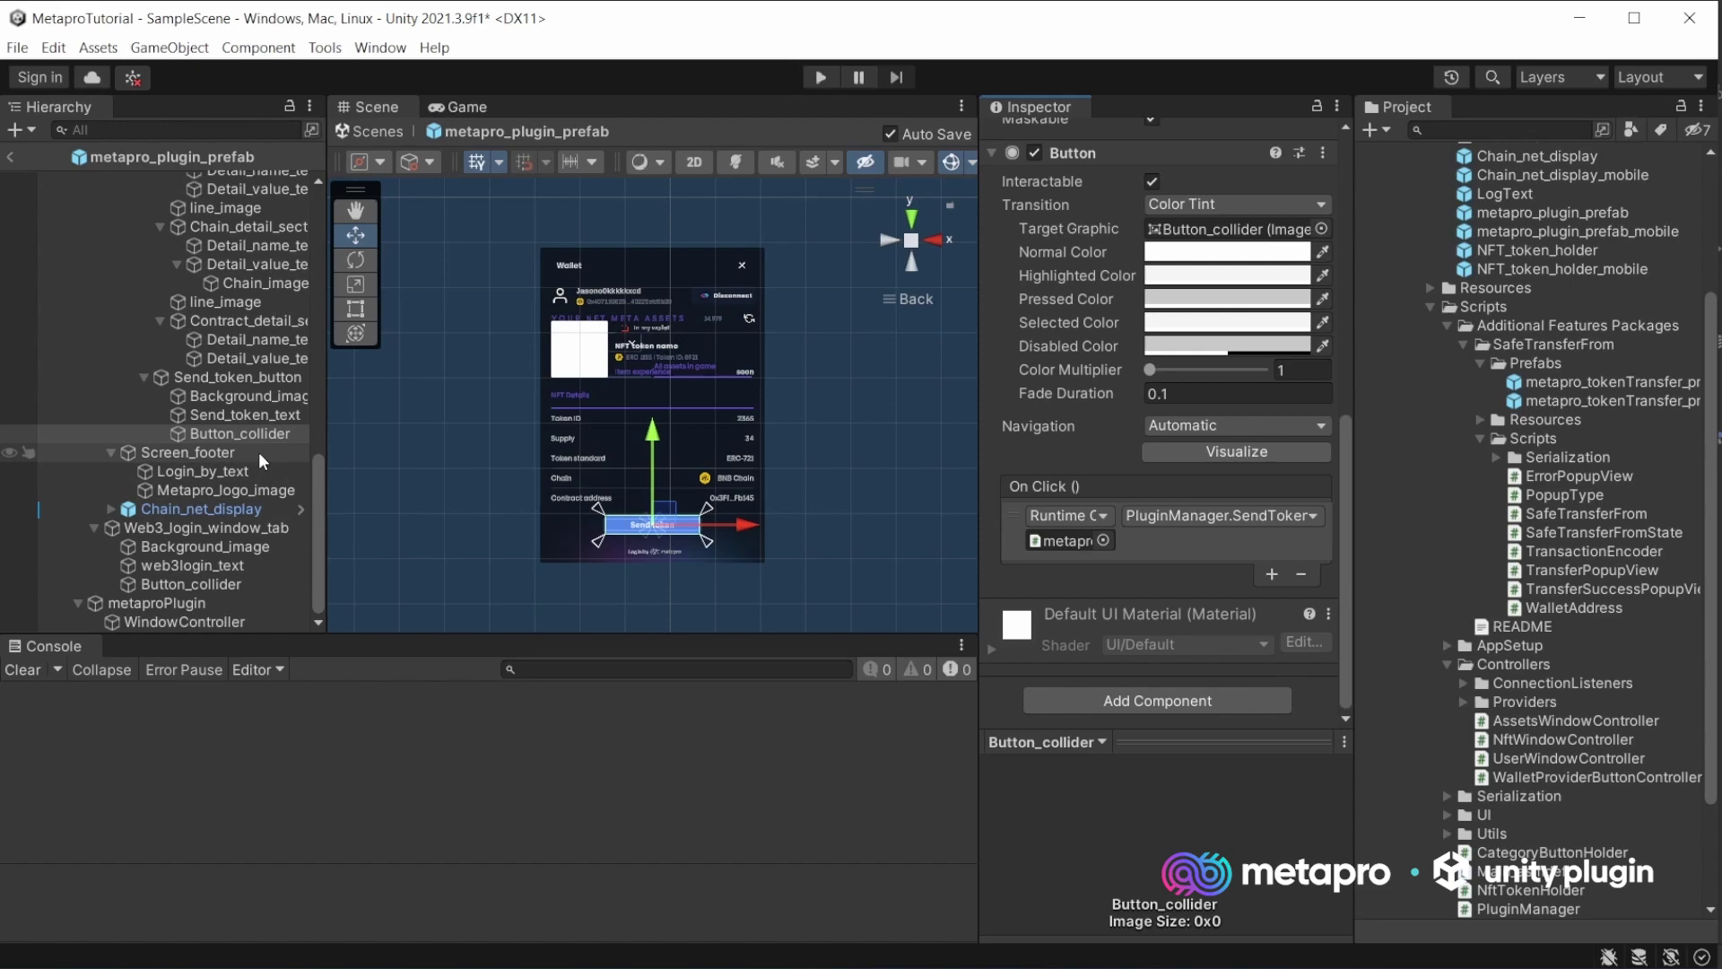
Deactivate NFT_card and Logged_wallet_popup again and start Play mode.
scroll(260, 458, up, 5)
scroll(260, 457, up, 3)
scroll(260, 457, up, 3)
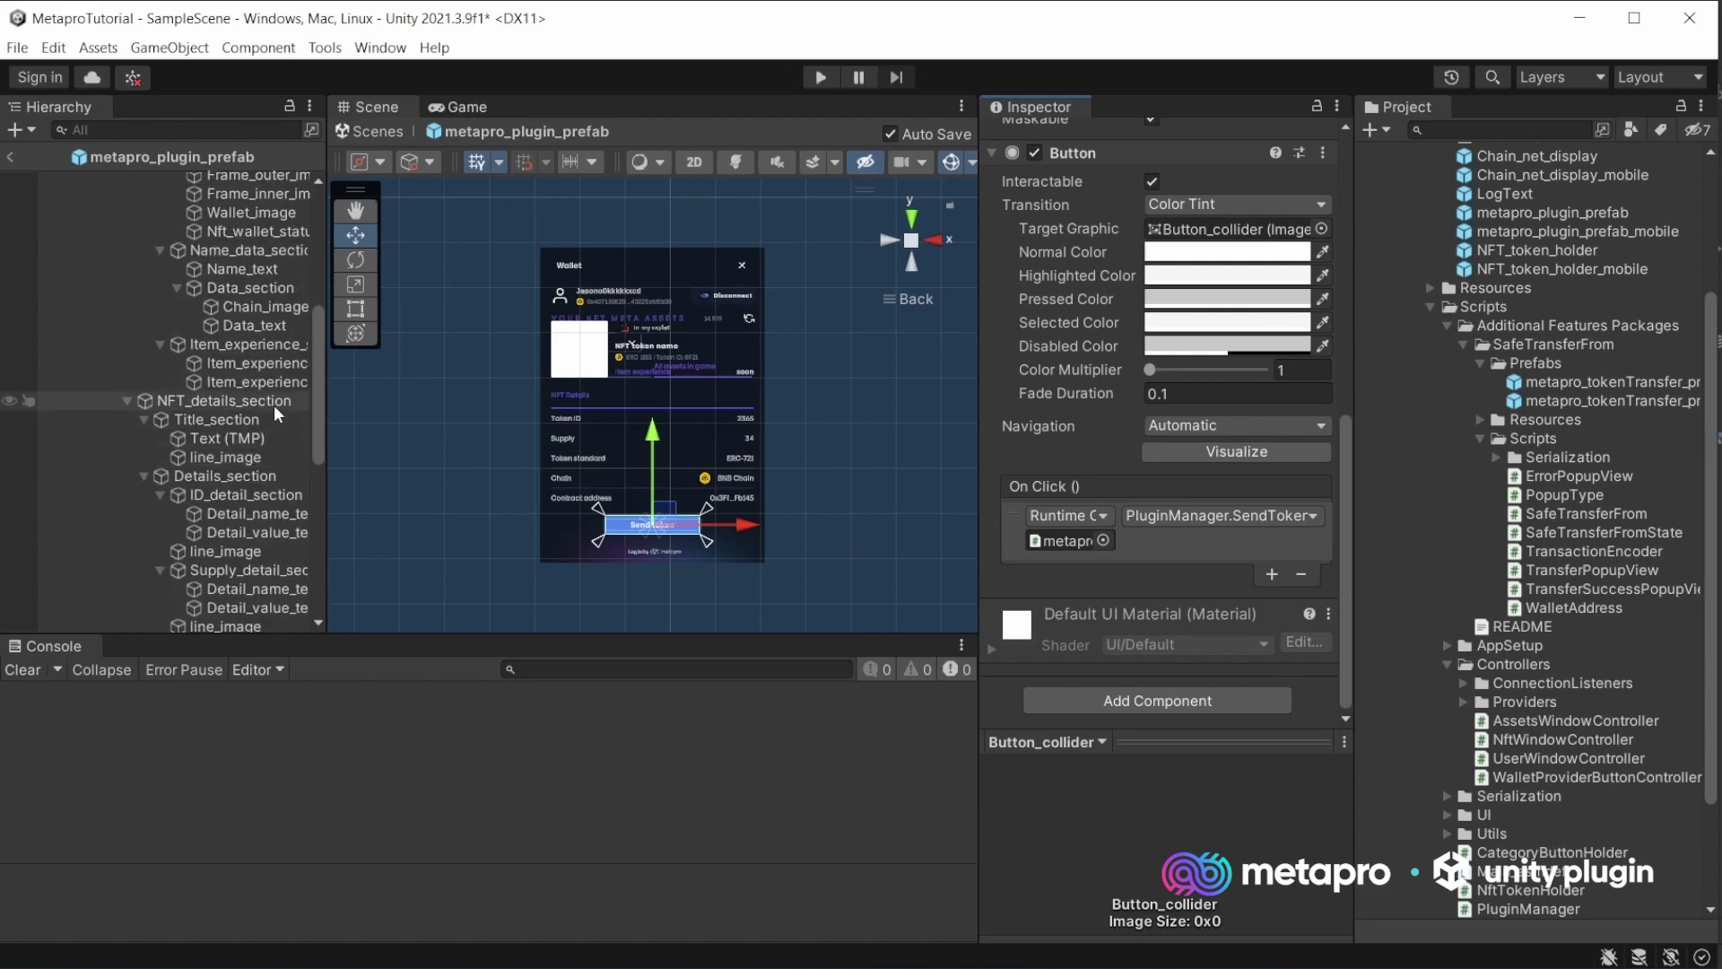
scroll(269, 396, up, 2)
scroll(269, 396, up, 2)
click(206, 362)
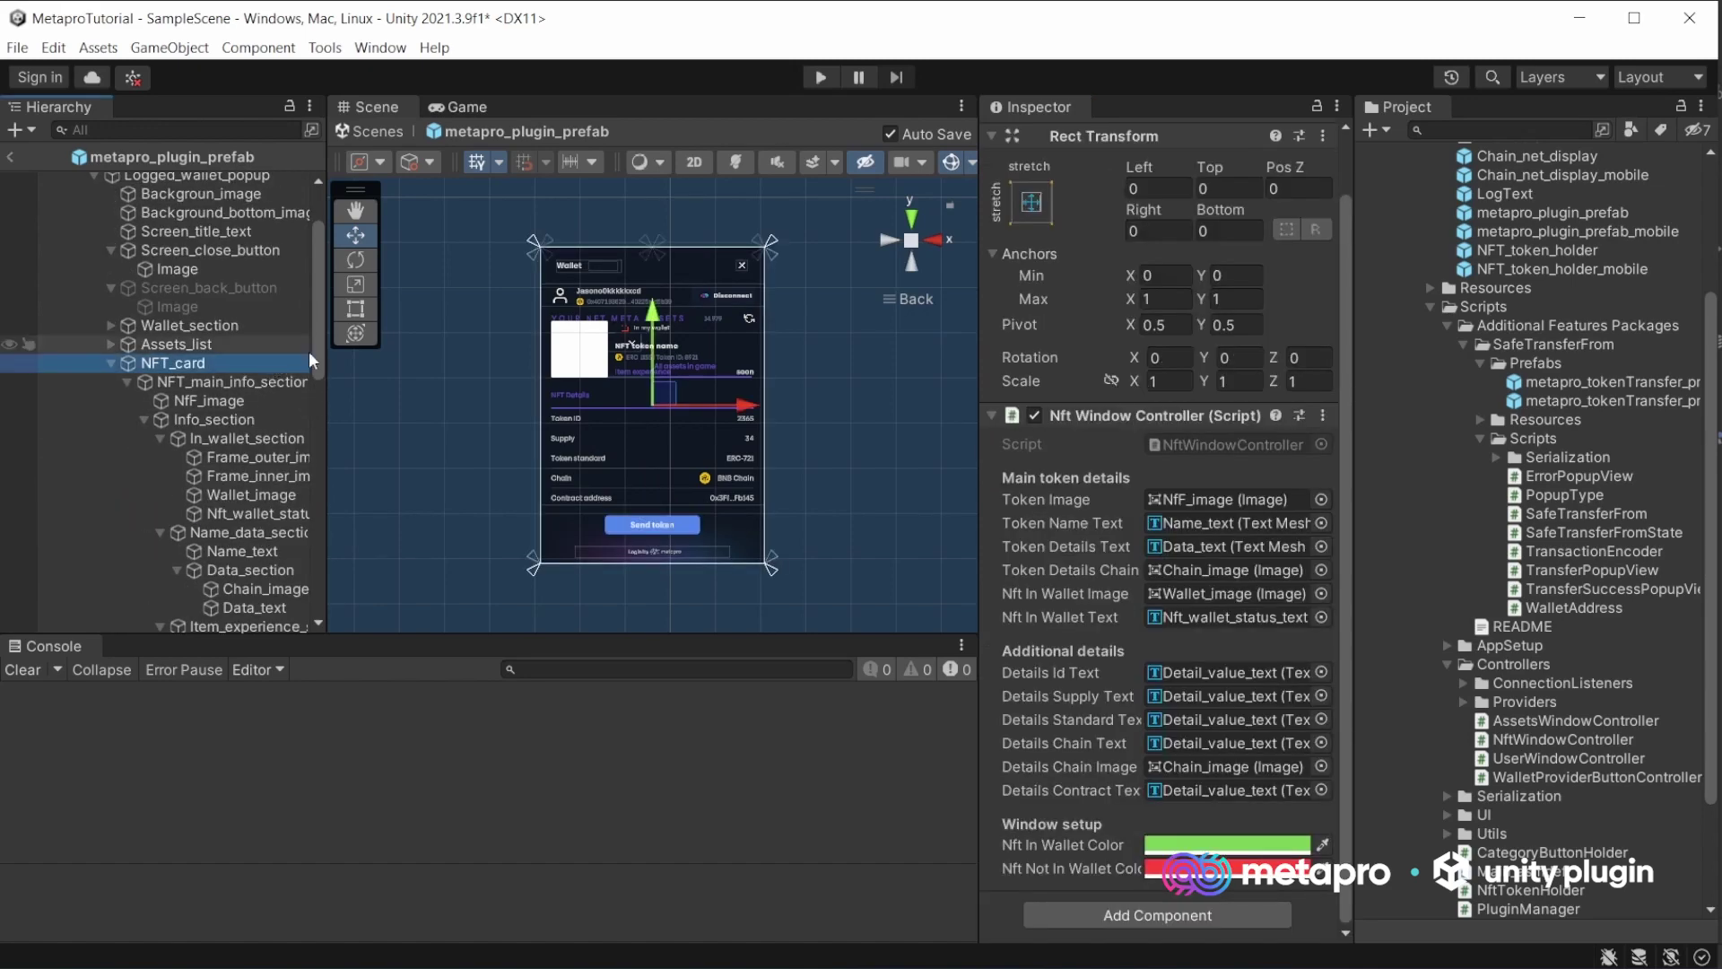
scroll(1038, 168, up, 2)
click(1041, 139)
scroll(225, 359, up, 2)
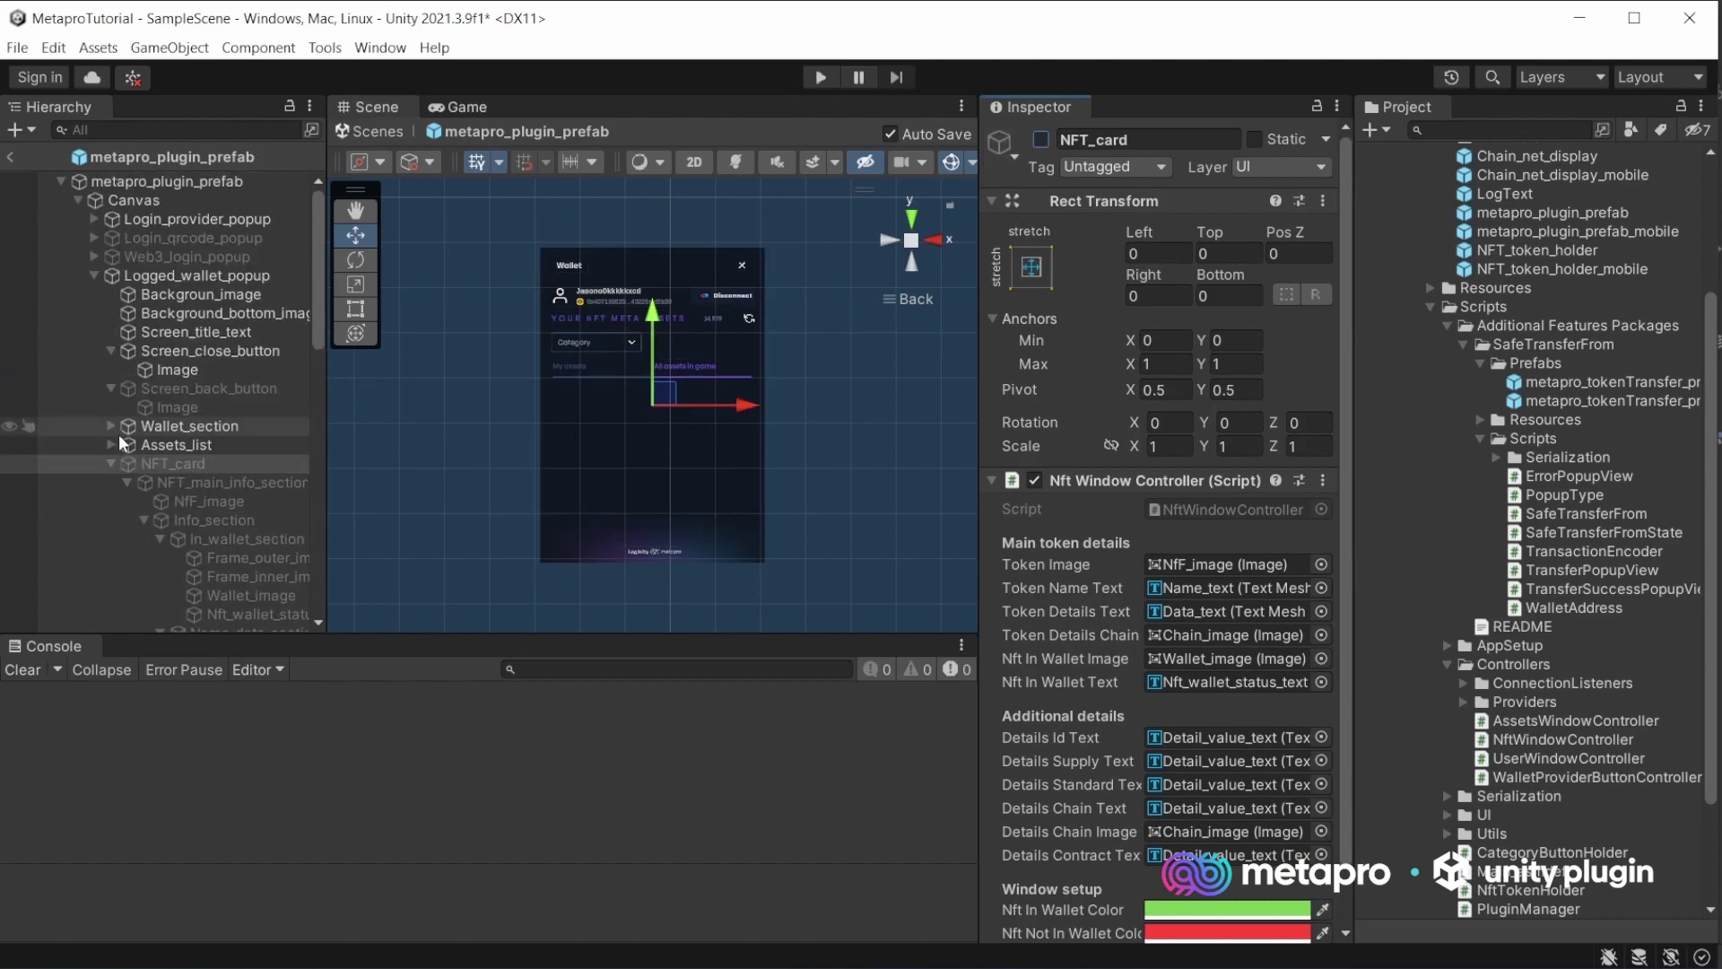
click(289, 272)
click(1041, 139)
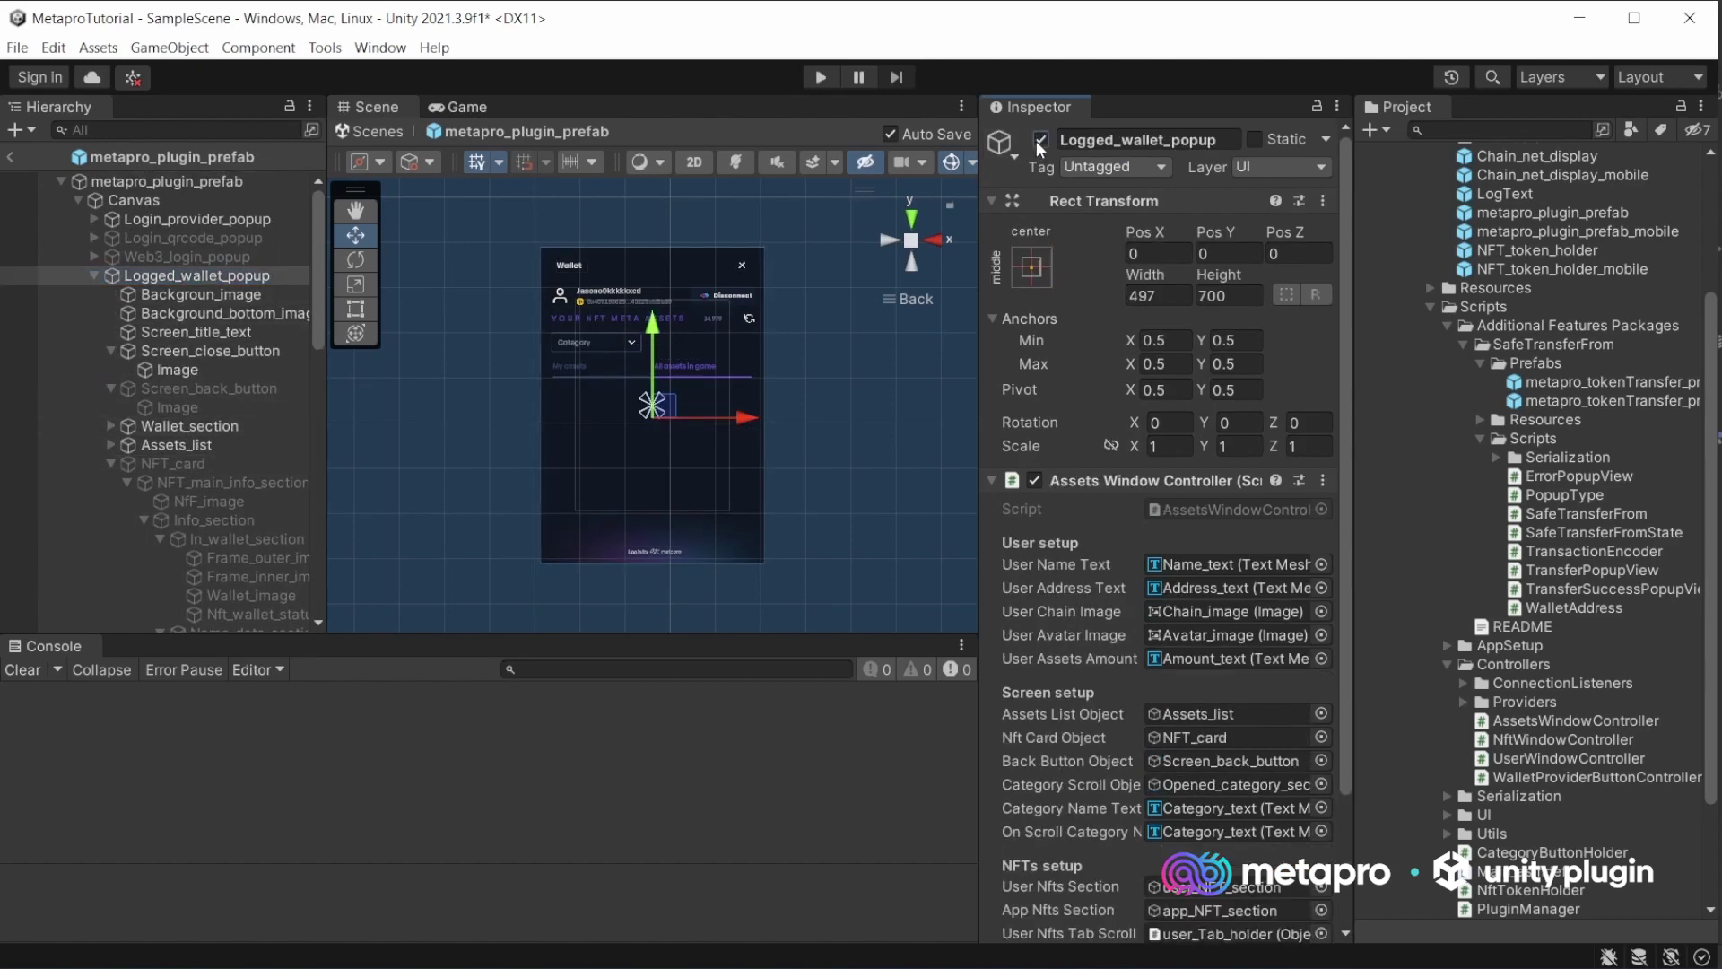
click(820, 76)
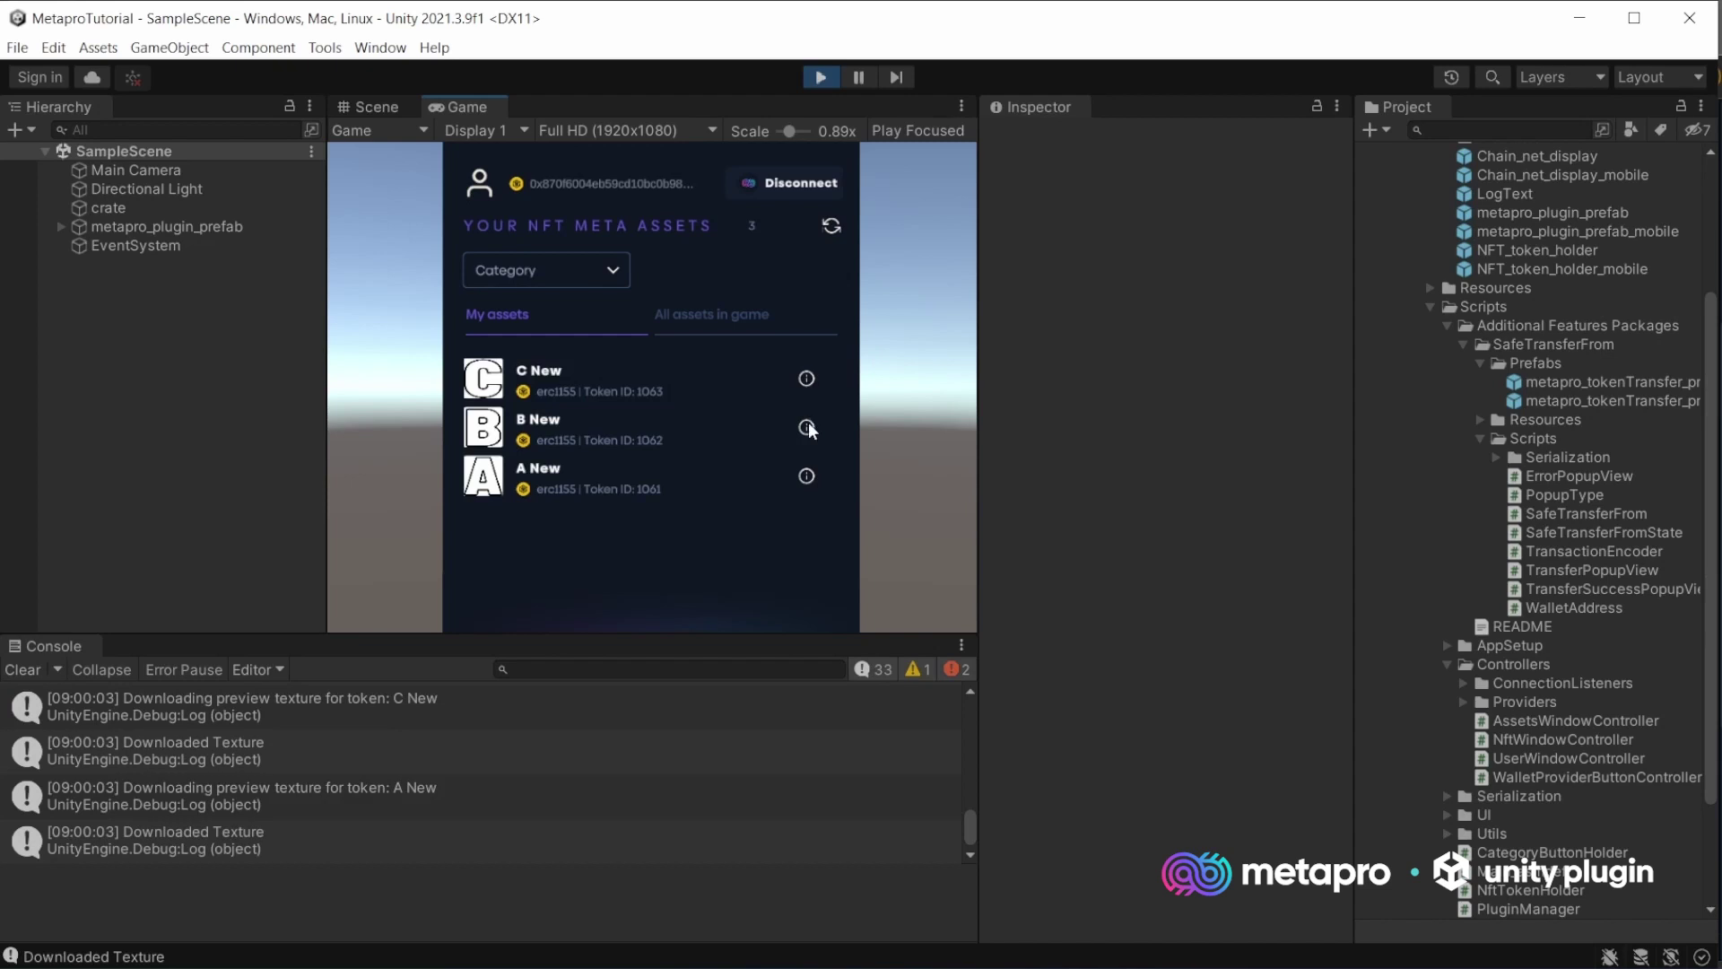
Send the A New NFT to a pasted recipient address with amount 10.
click(808, 476)
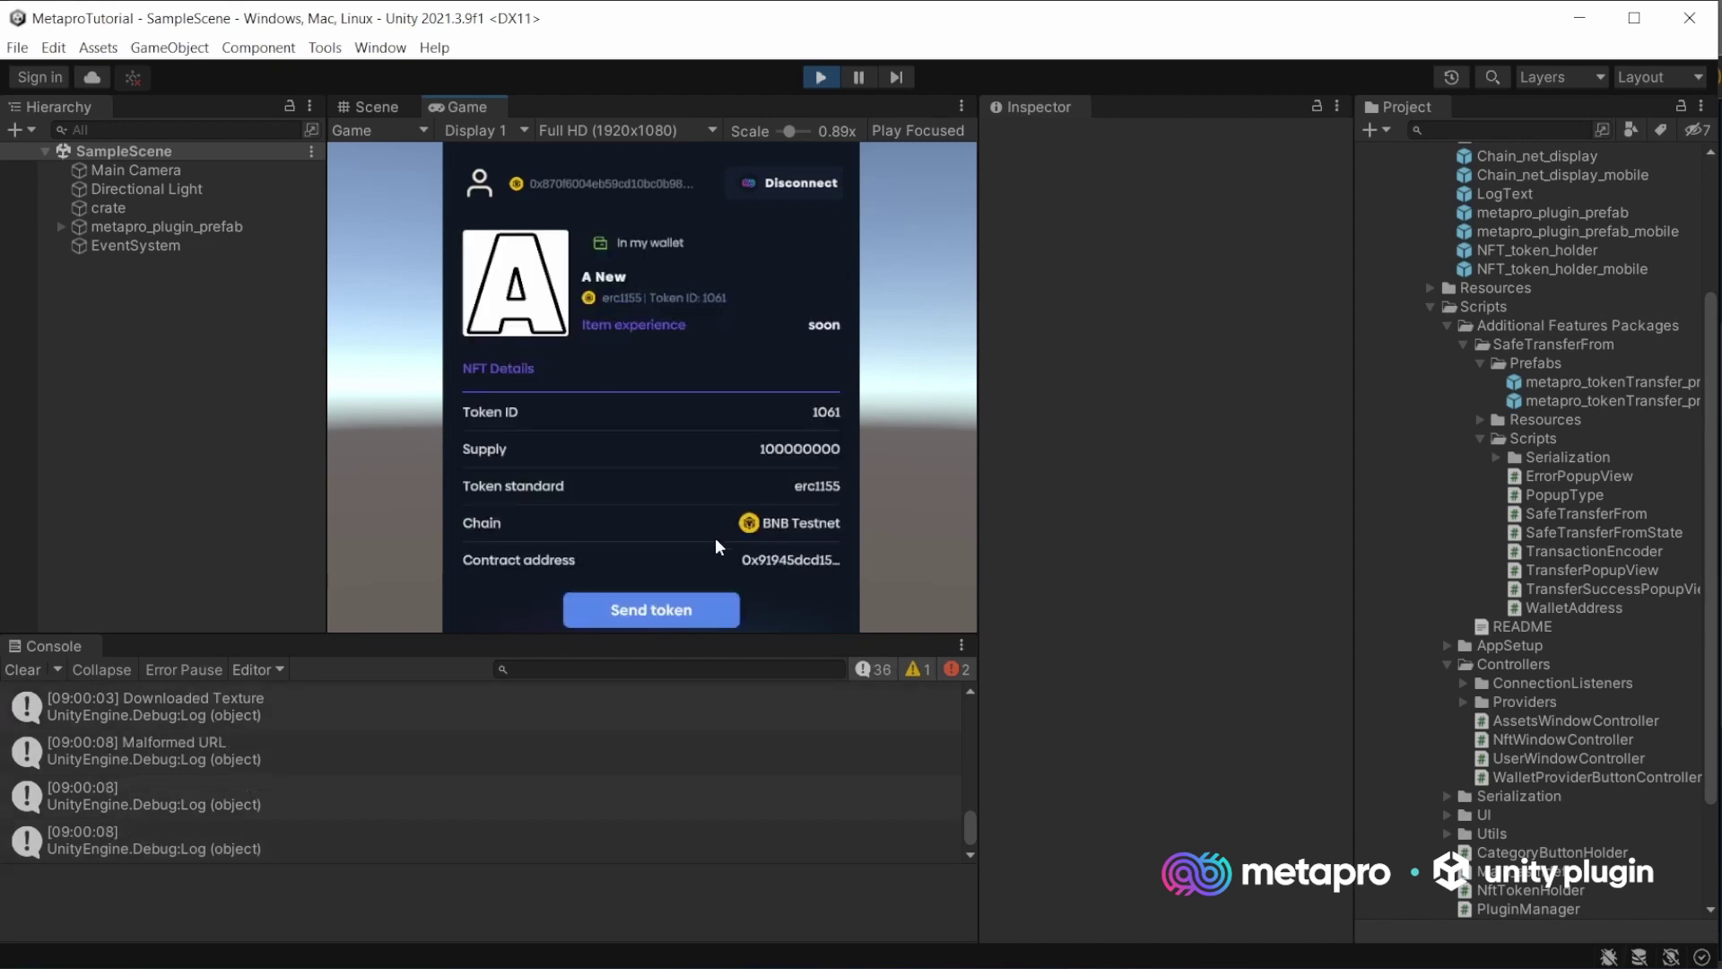
click(692, 605)
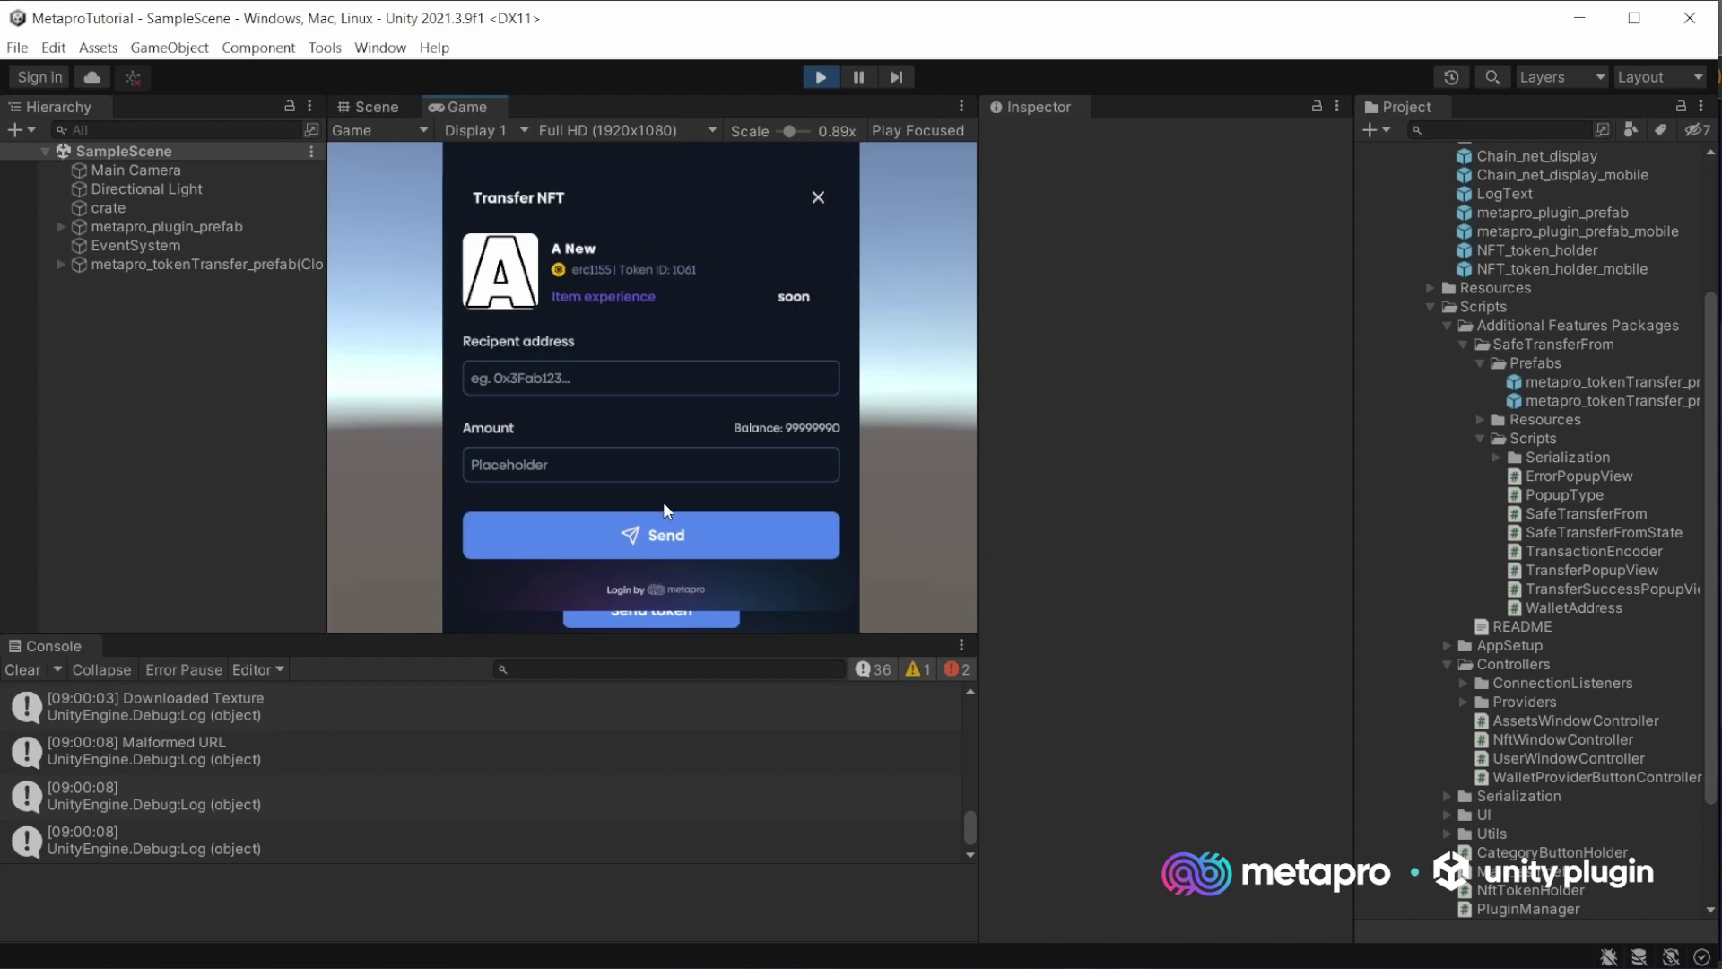
click(679, 377)
key(ctrl+v)
click(664, 459)
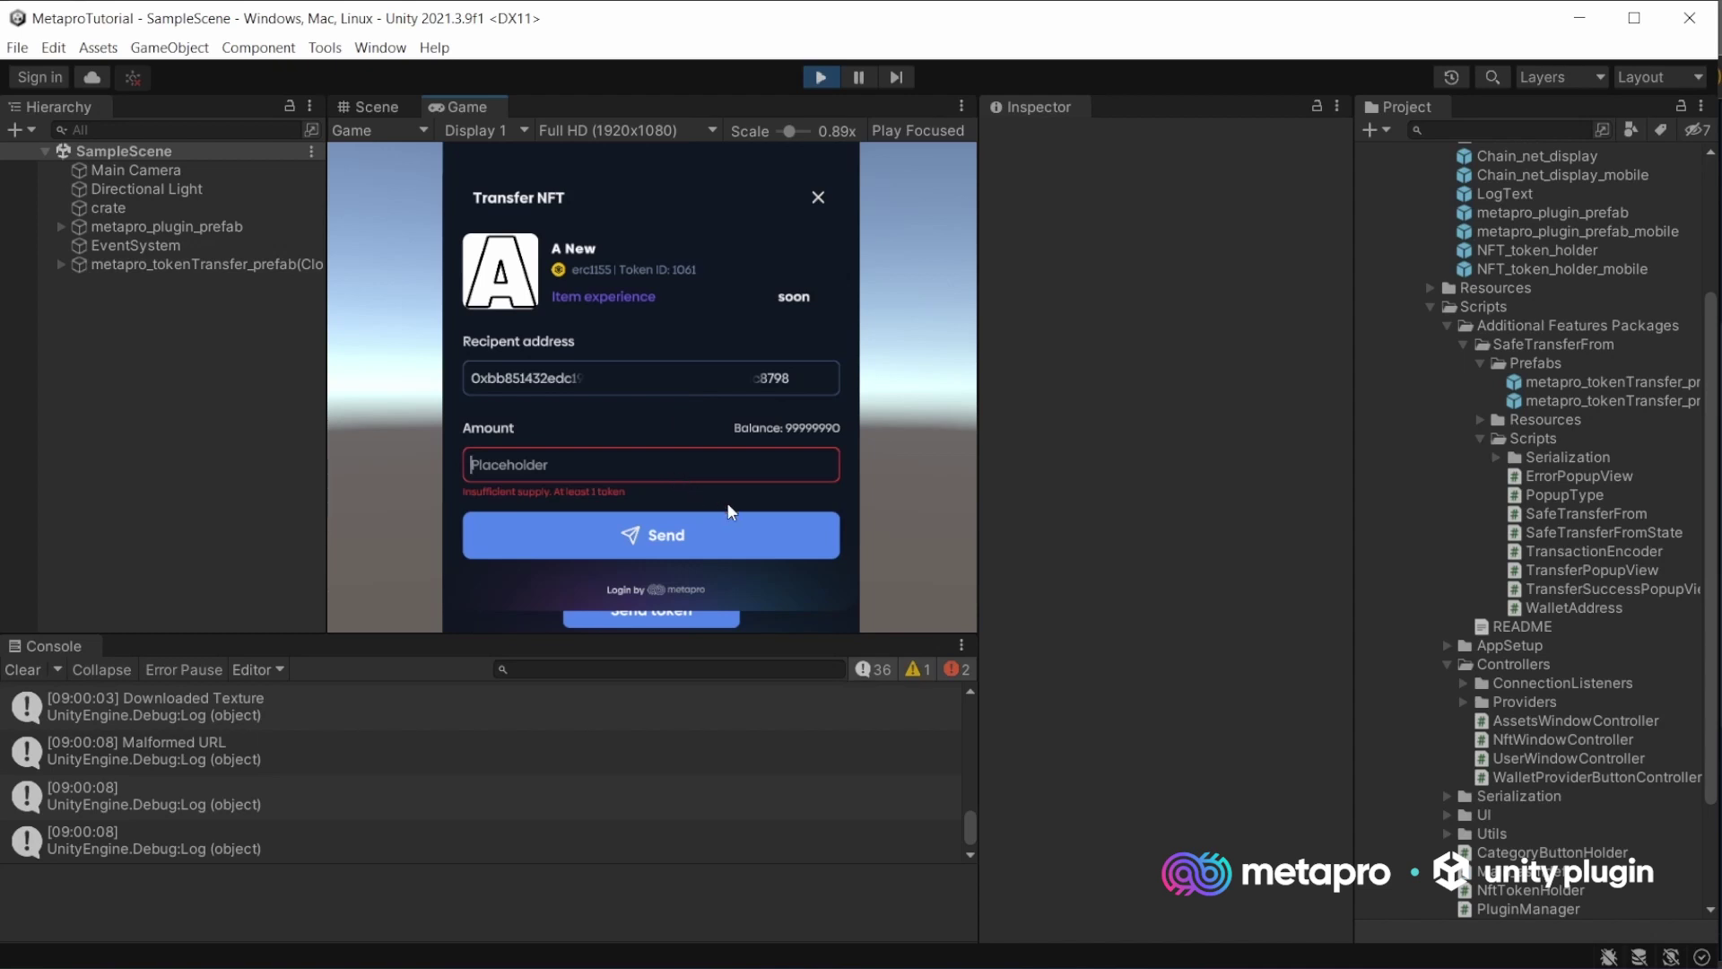
text(10)
click(769, 528)
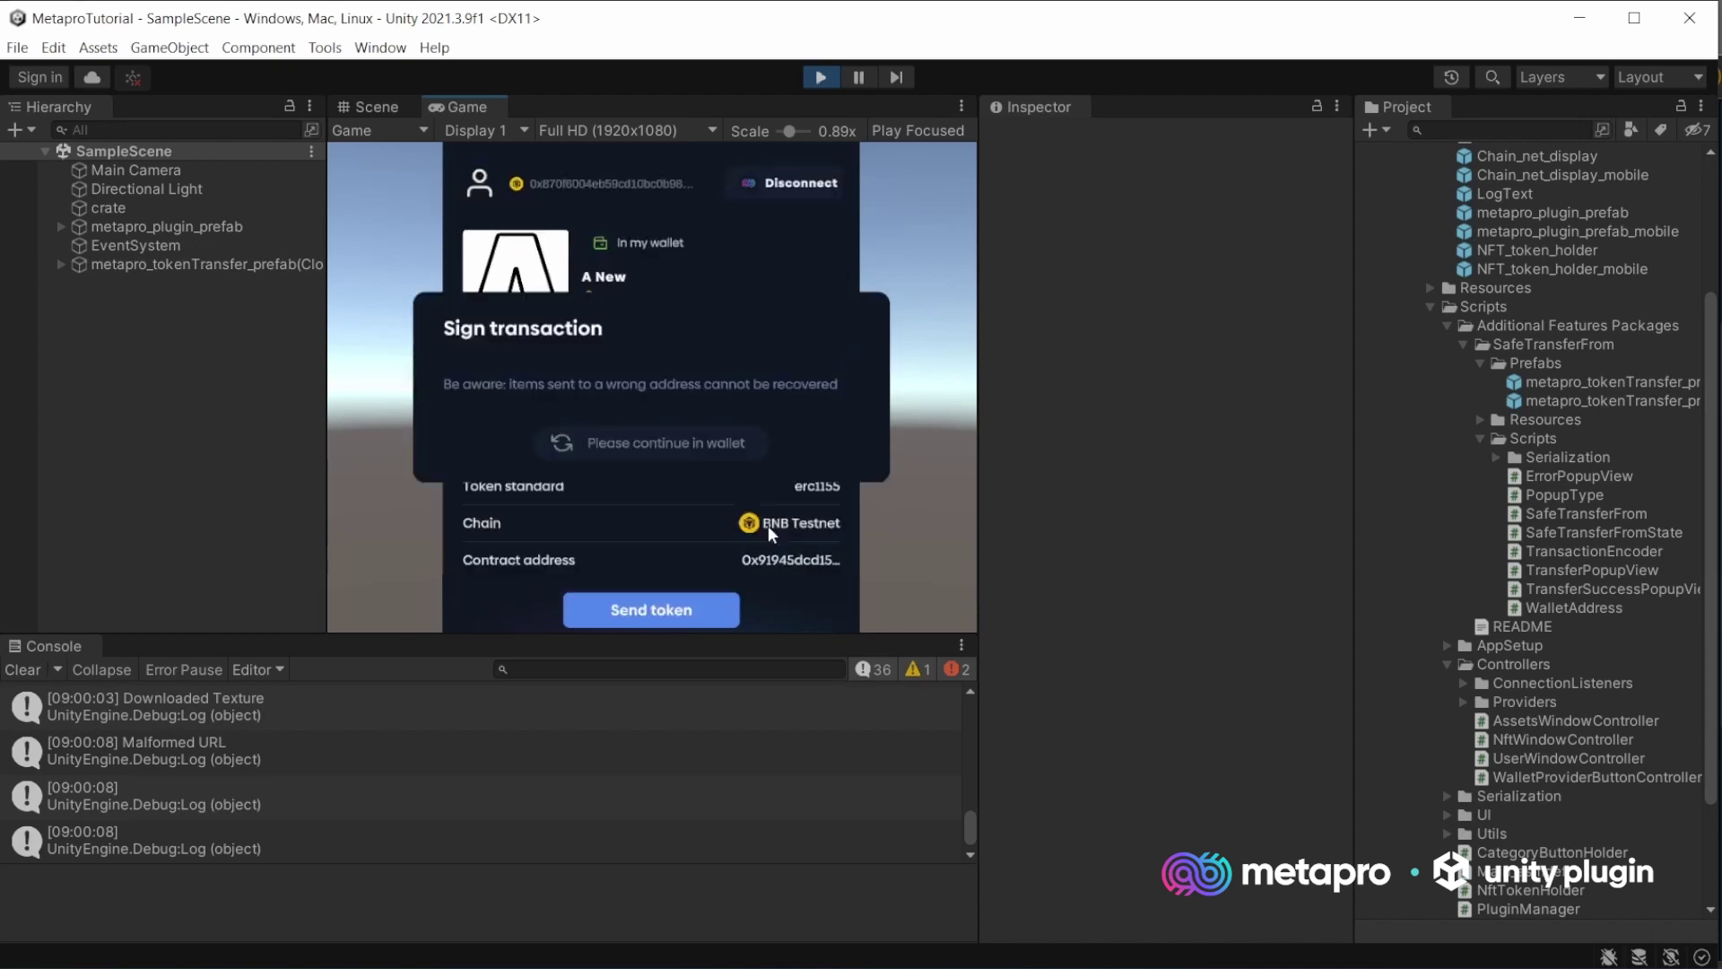